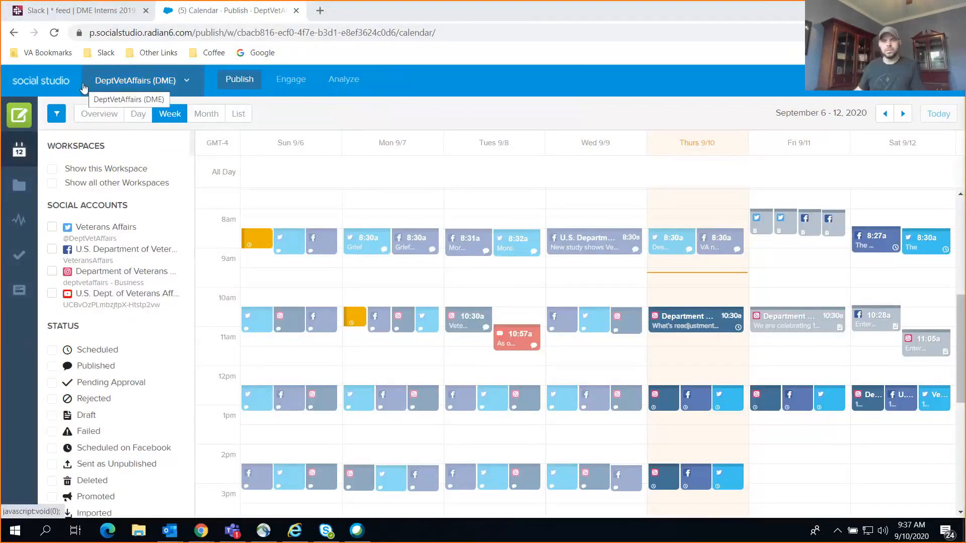
# - Switch to Slack and review the VAntage Point posts in the #feed channel from September 8th through today's newest one
pyautogui.click(60, 11)
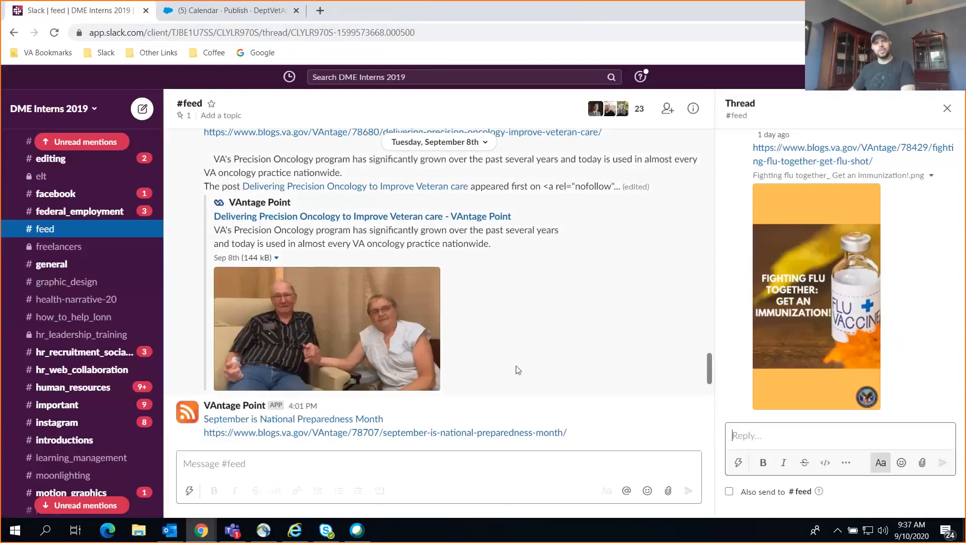
pyautogui.scroll(2, 563, 328)
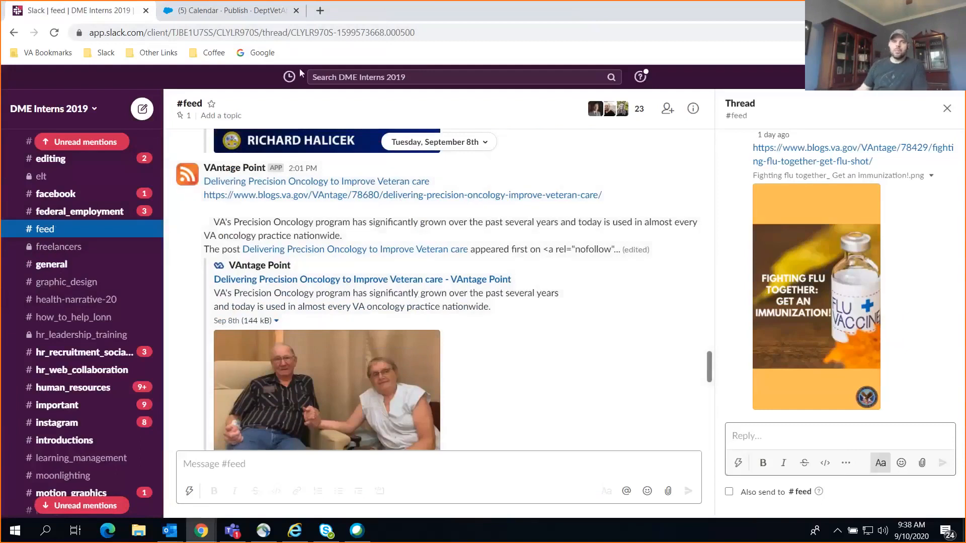
pyautogui.click(229, 10)
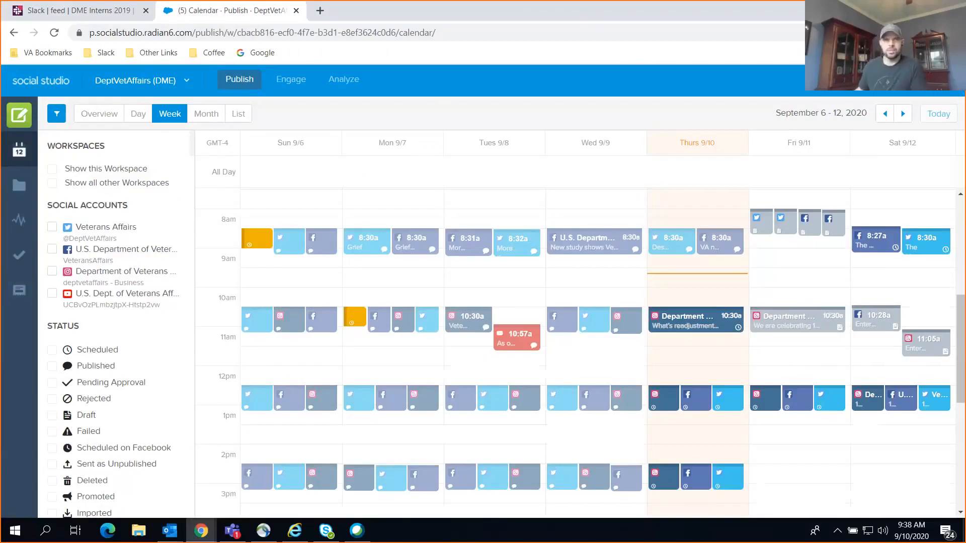
pyautogui.click(86, 13)
pyautogui.scroll(-10, 522, 331)
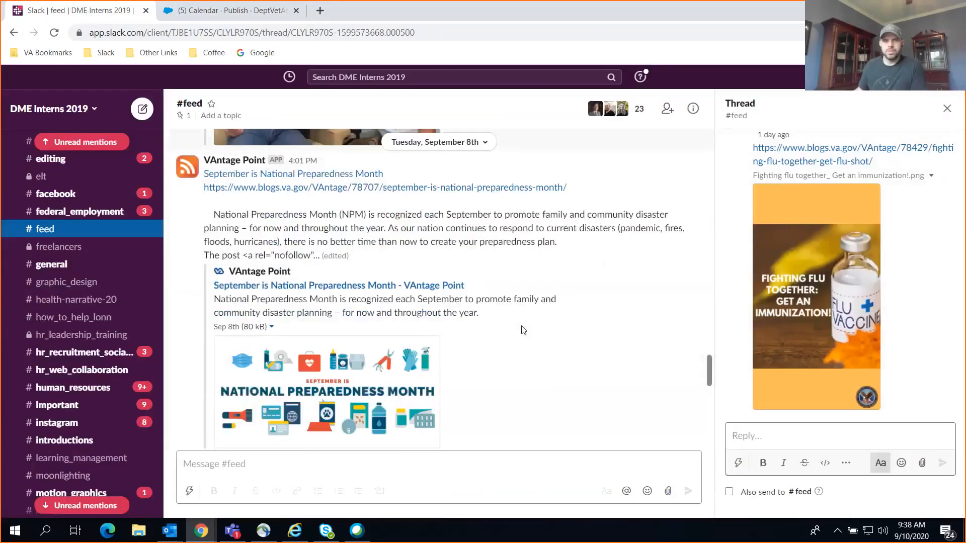
pyautogui.scroll(-5, 522, 330)
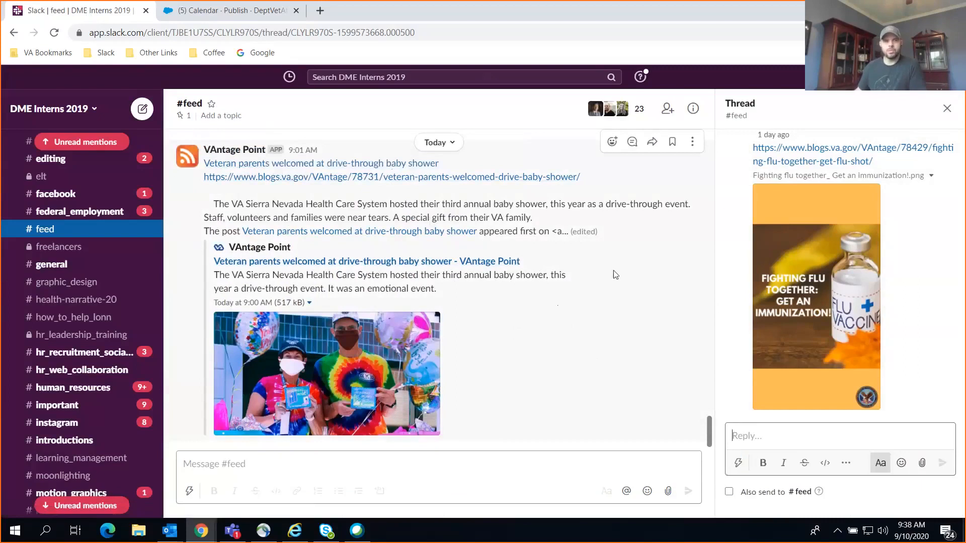
# - In the Social Studio calendar, view the details of Thursday 9/10's scheduled Facebook posts at 12:30pm and 2:30pm
pyautogui.click(236, 13)
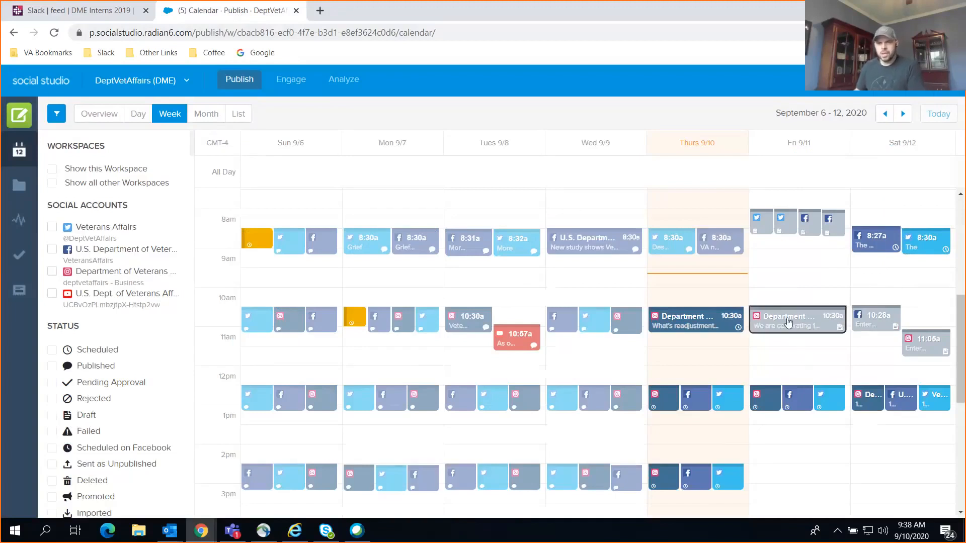
pyautogui.scroll(-4, 759, 269)
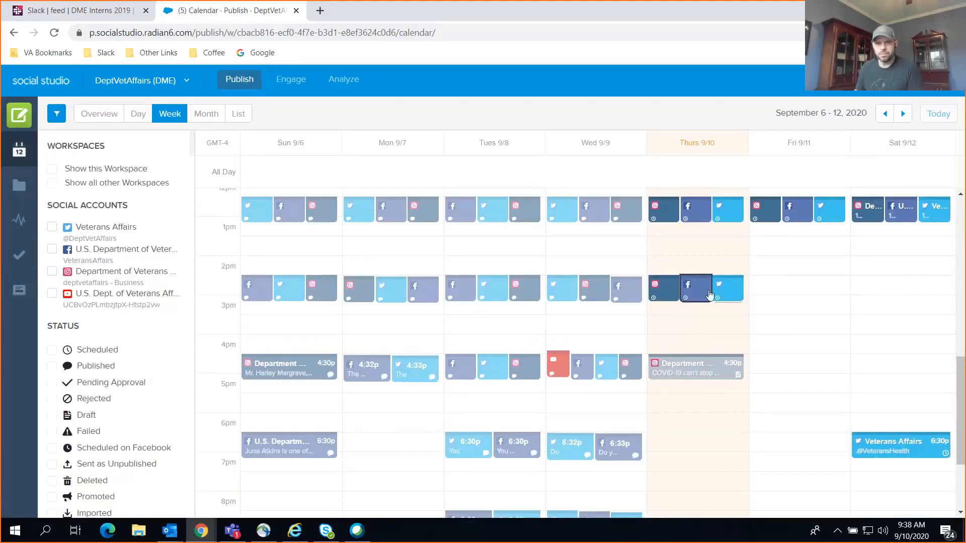
pyautogui.scroll(4, 709, 296)
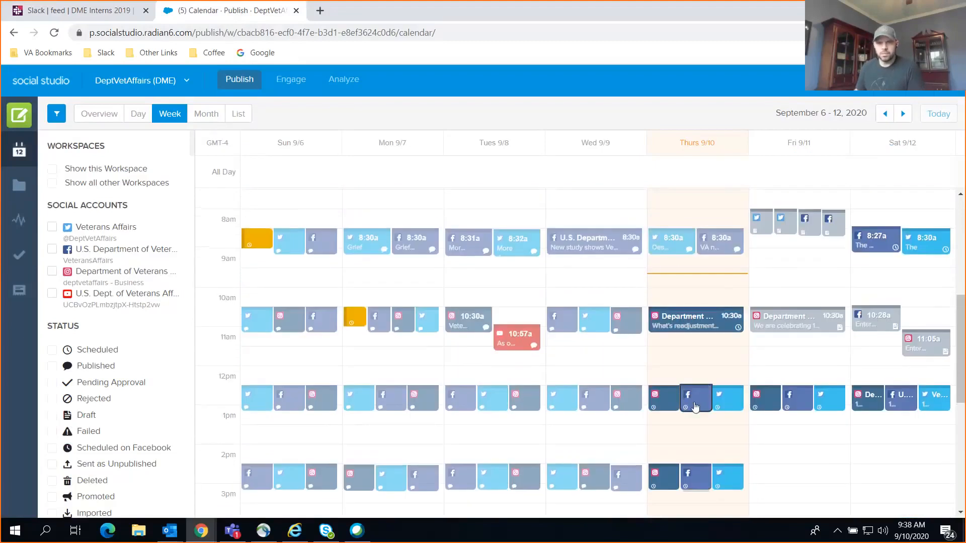
pyautogui.click(695, 406)
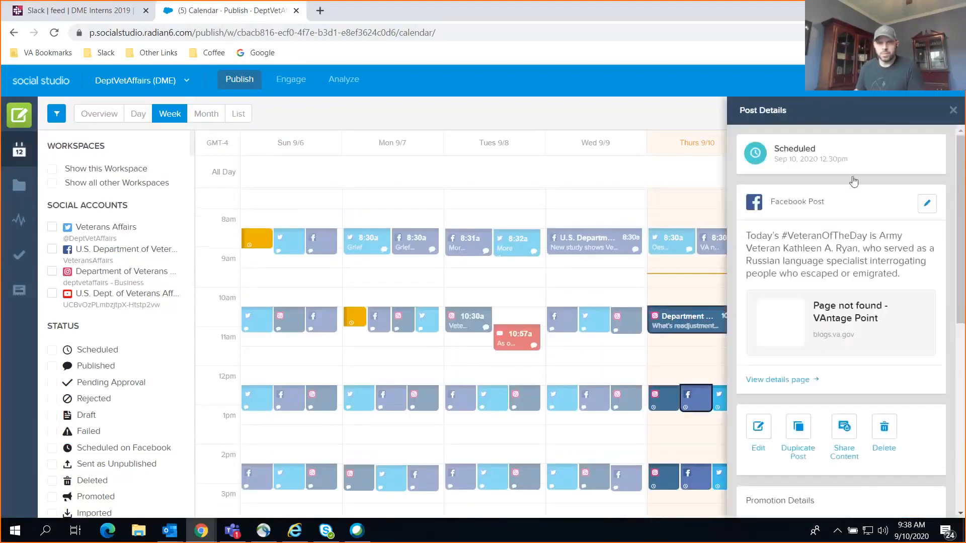
pyautogui.click(953, 110)
pyautogui.scroll(-3, 705, 382)
pyautogui.click(699, 358)
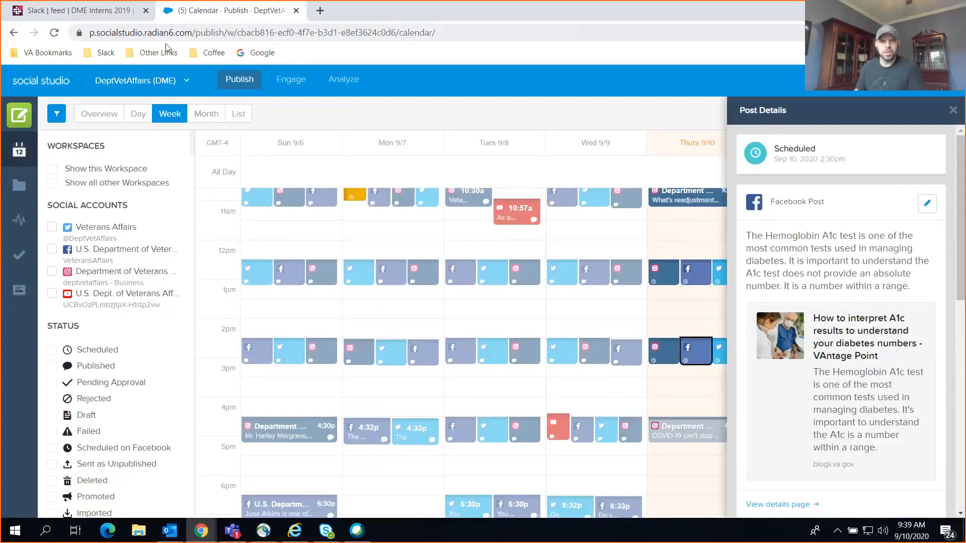
# - Find the blog post "How to interpret A1c results to understand your diabetes numbers" in Slack's #feed channel
pyautogui.click(91, 15)
pyautogui.scroll(10, 367, 270)
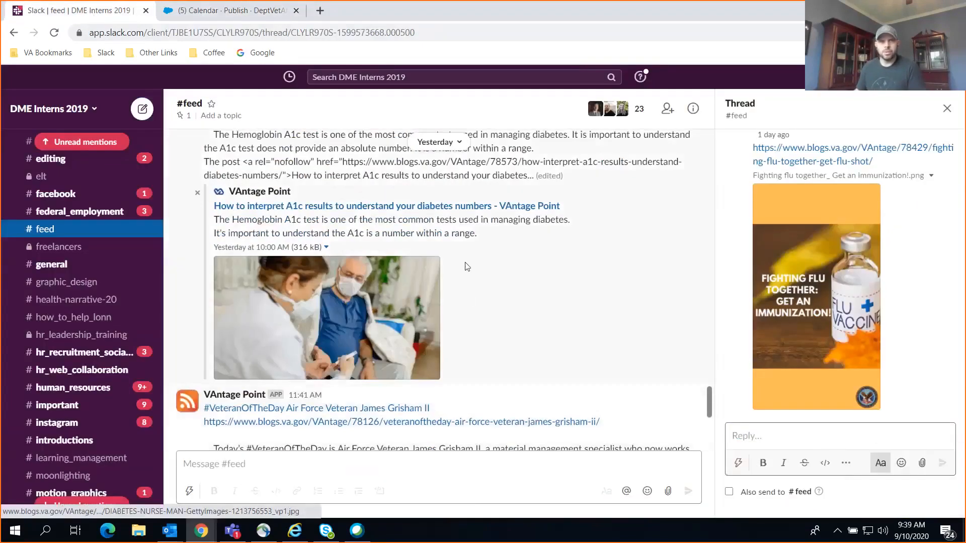
pyautogui.scroll(3, 369, 302)
pyautogui.scroll(-4, 409, 316)
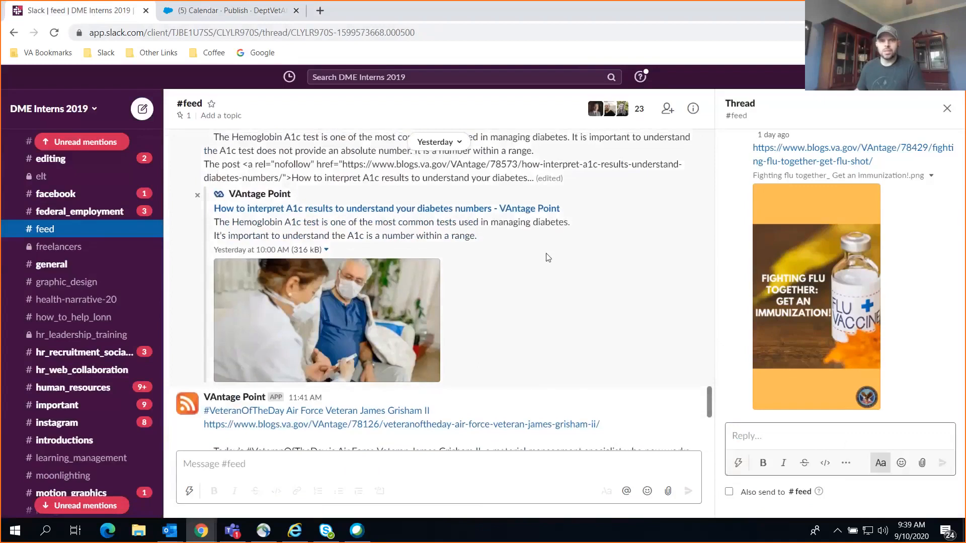
pyautogui.scroll(4, 545, 259)
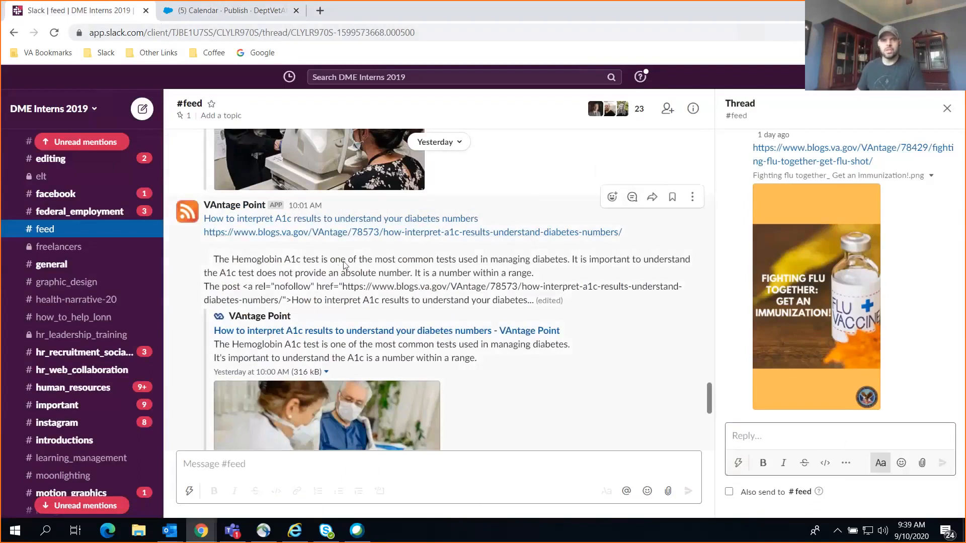
# - Back in Social Studio, review the full details of Thursday's 2:30pm tweet, including its deployment history, and close them
pyautogui.click(176, 14)
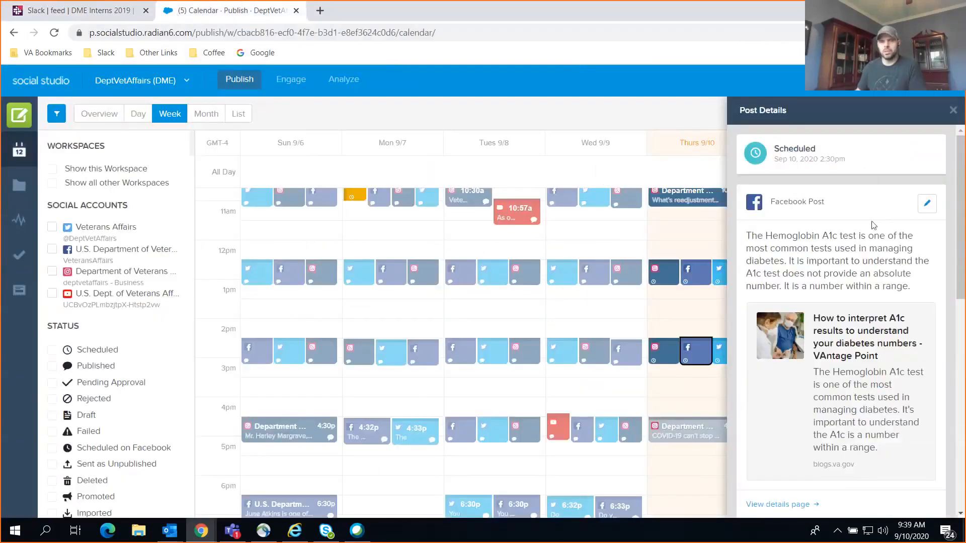
pyautogui.click(719, 353)
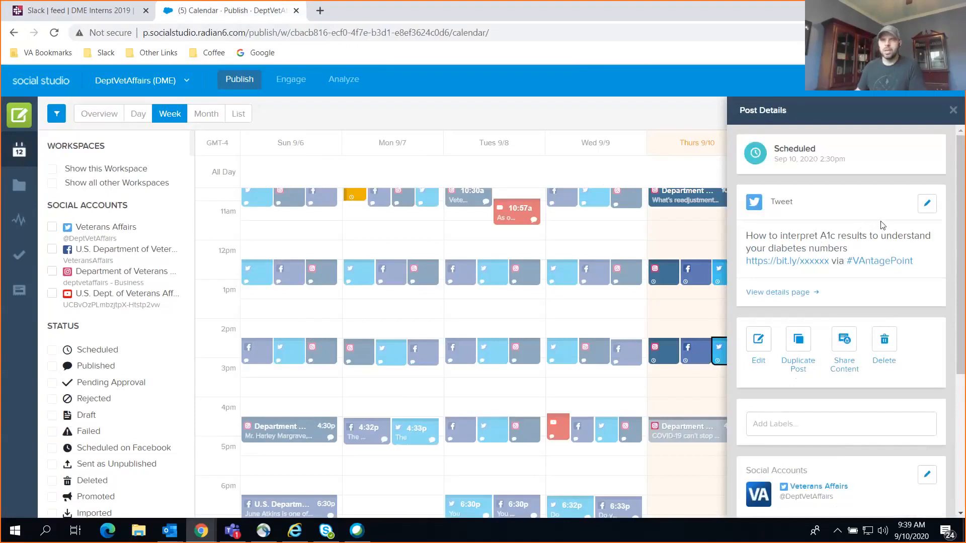
pyautogui.scroll(-5, 880, 226)
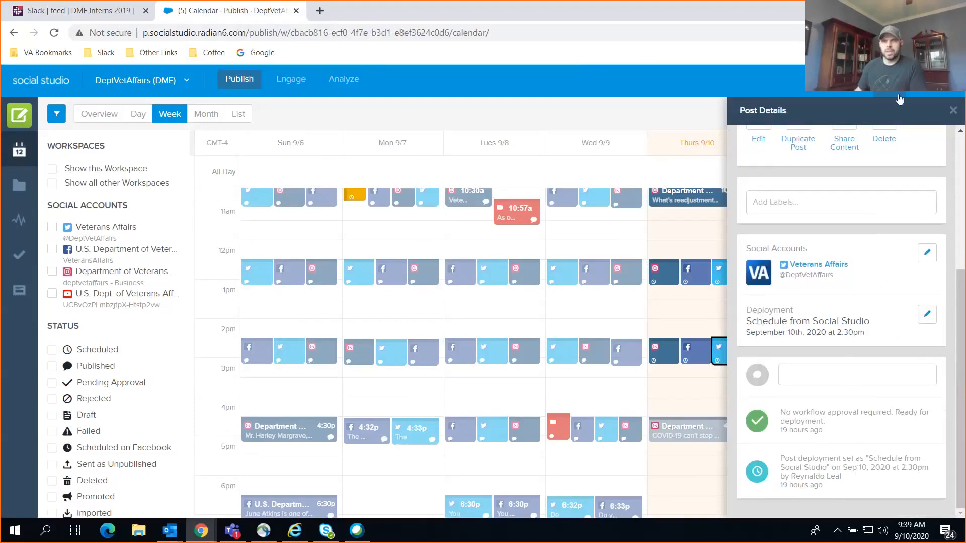
pyautogui.click(952, 110)
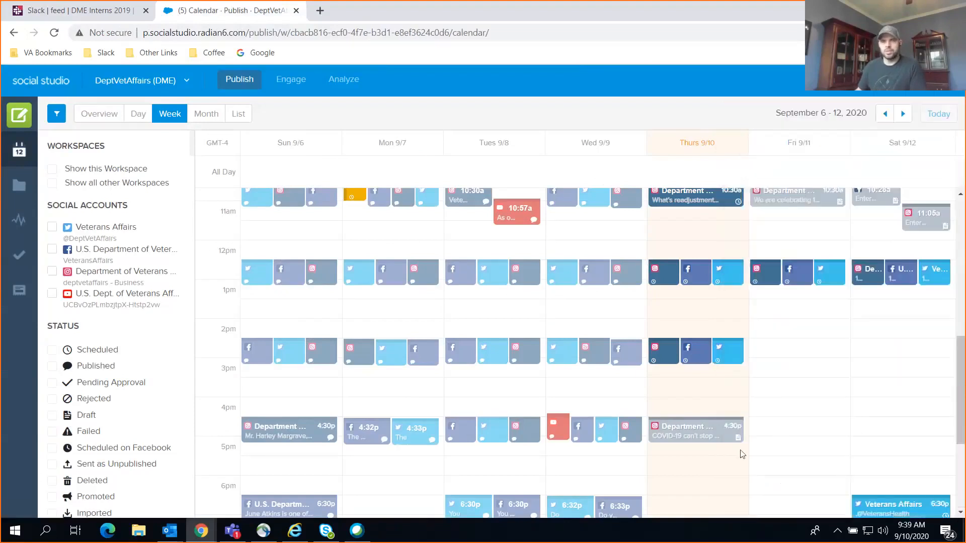
# - View the details of Thursday's 12:30pm Facebook post, the 8:30am Facebook post and the 8:30am tweet
pyautogui.click(694, 278)
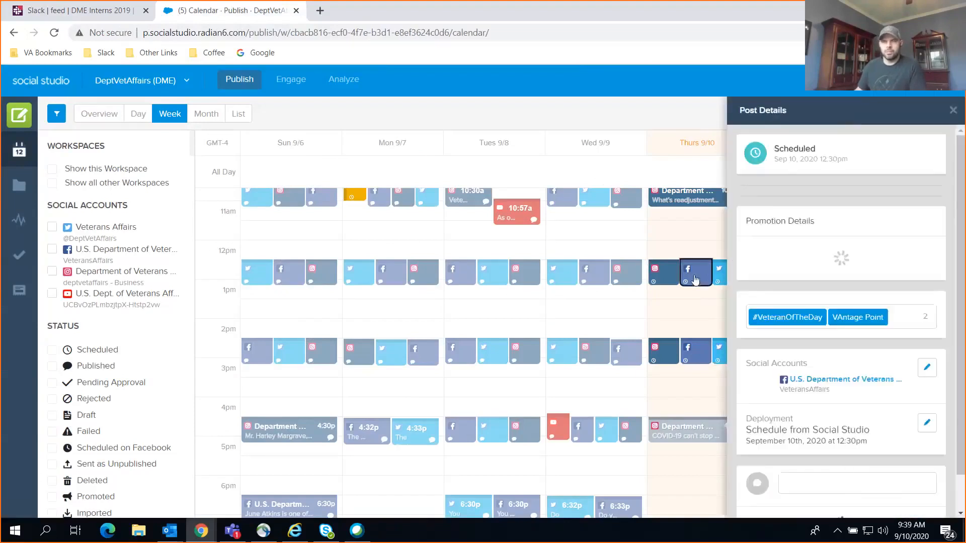
pyautogui.scroll(3, 654, 287)
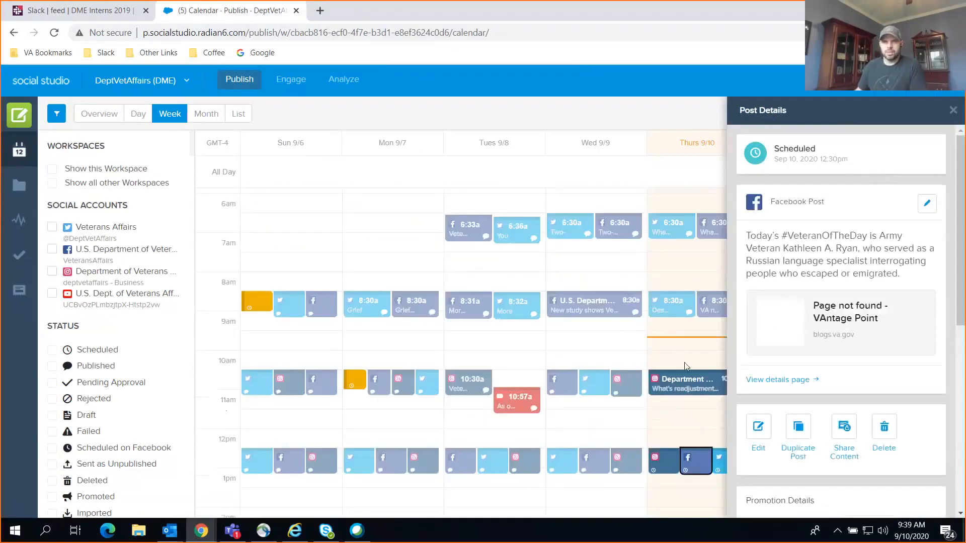
pyautogui.click(717, 302)
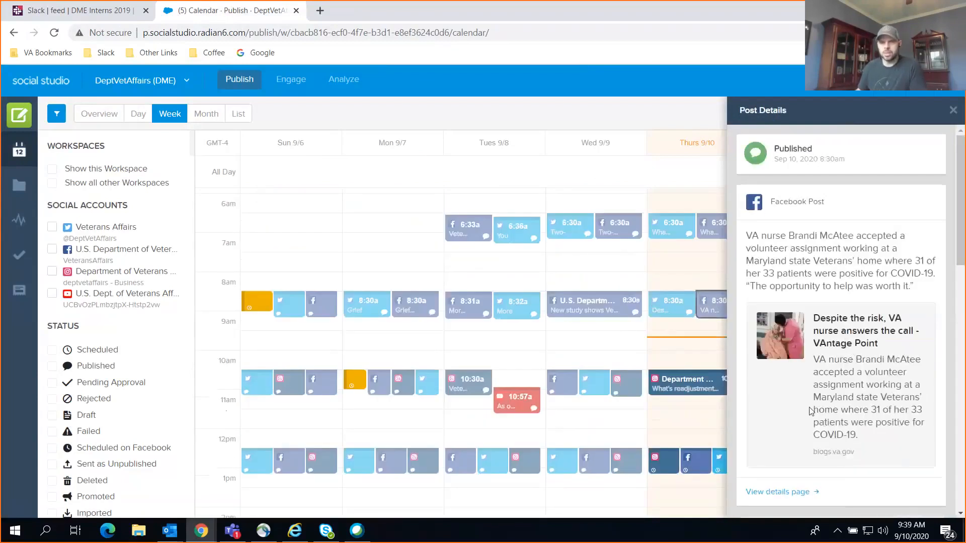
pyautogui.click(661, 310)
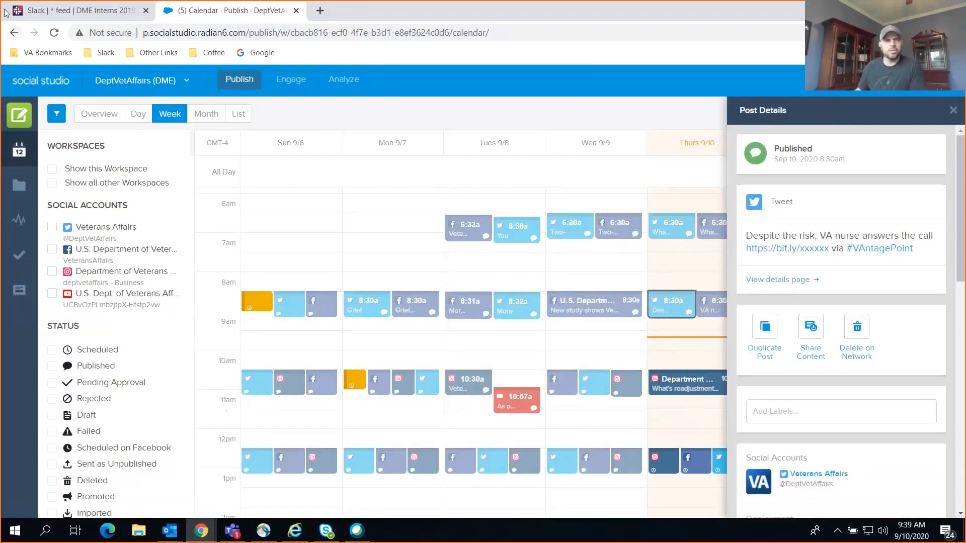
# - Search Slack's #feed channel for the source blog post "Despite the risk, VA nurse answers the call"
pyautogui.click(37, 11)
pyautogui.scroll(-1, 364, 314)
pyautogui.scroll(13, 364, 314)
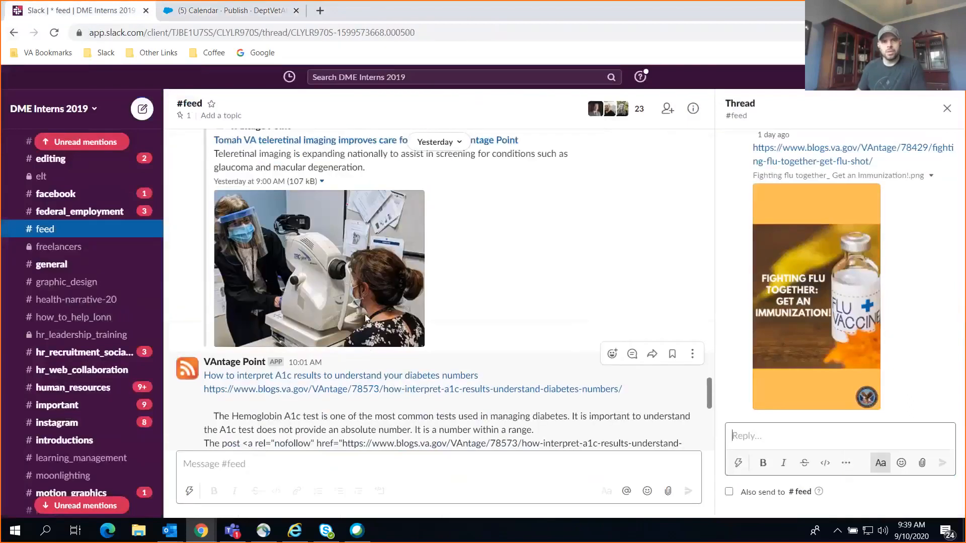
pyautogui.scroll(15, 366, 317)
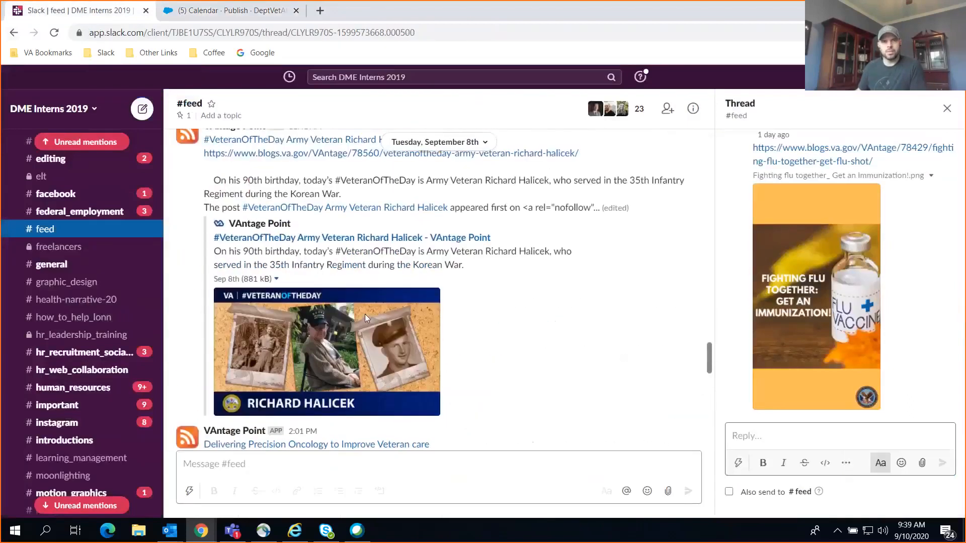
pyautogui.scroll(10, 365, 315)
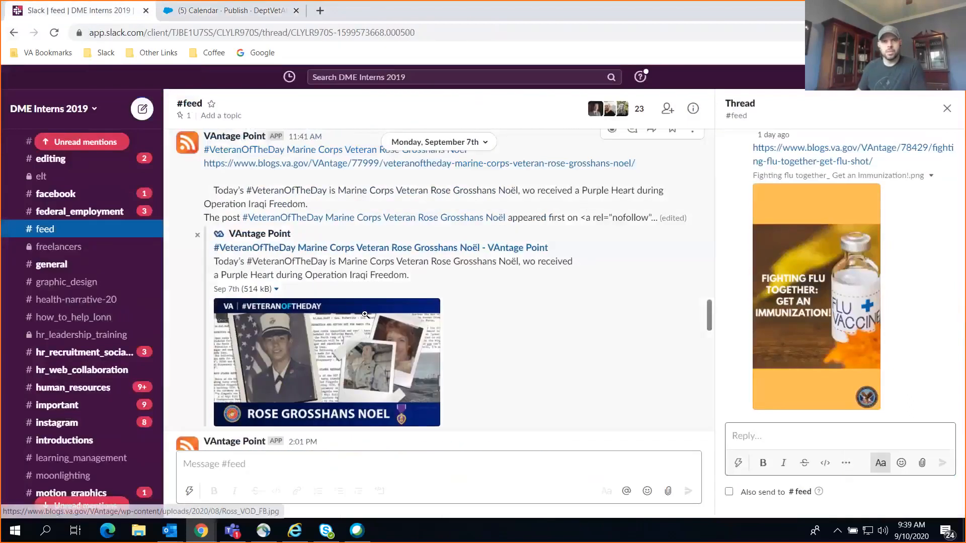
pyautogui.scroll(5, 373, 266)
pyautogui.scroll(-18, 373, 267)
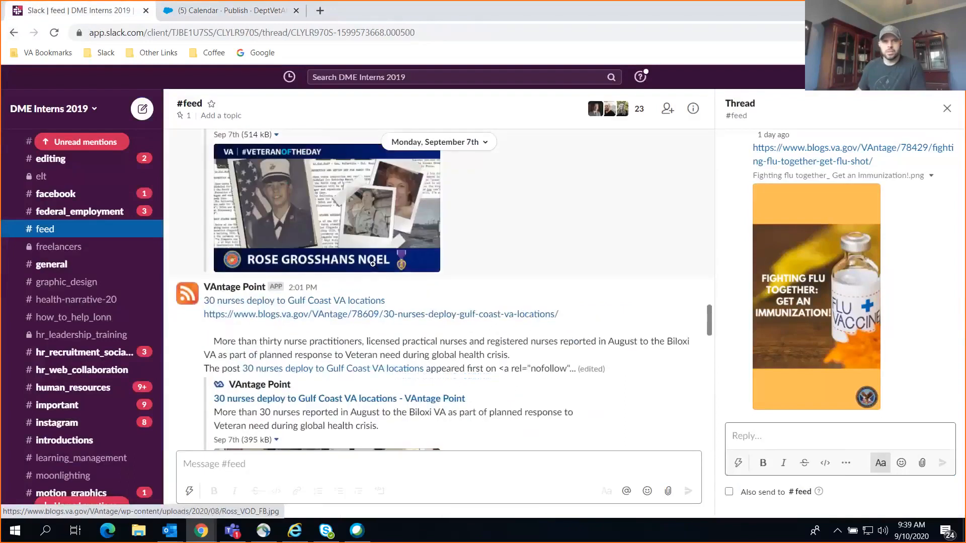
pyautogui.scroll(-20, 373, 266)
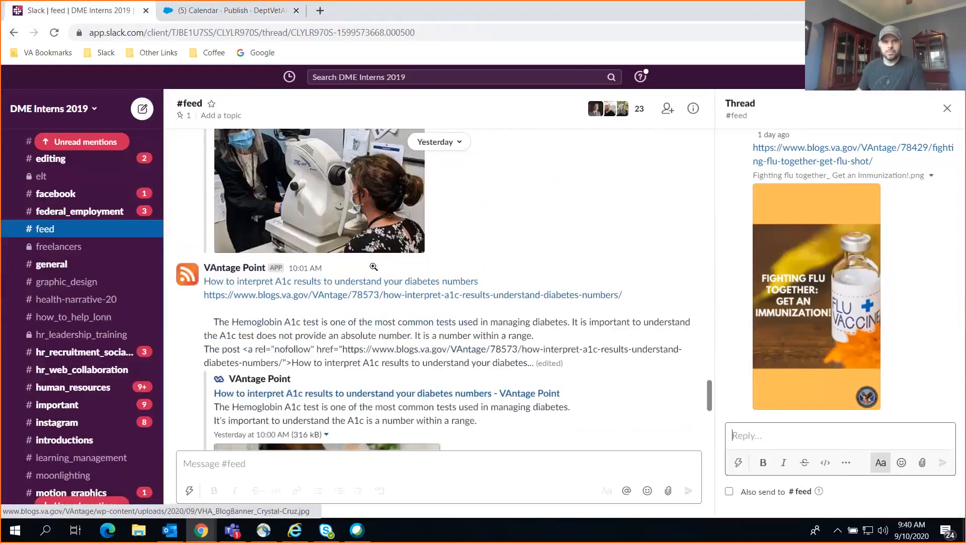
pyautogui.scroll(-6, 373, 273)
pyautogui.scroll(4, 373, 274)
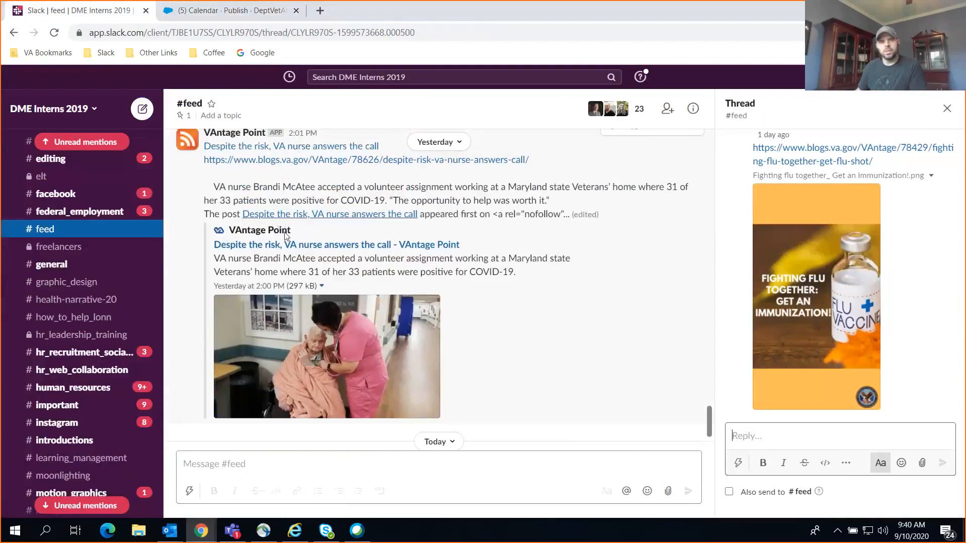
pyautogui.scroll(1, 289, 236)
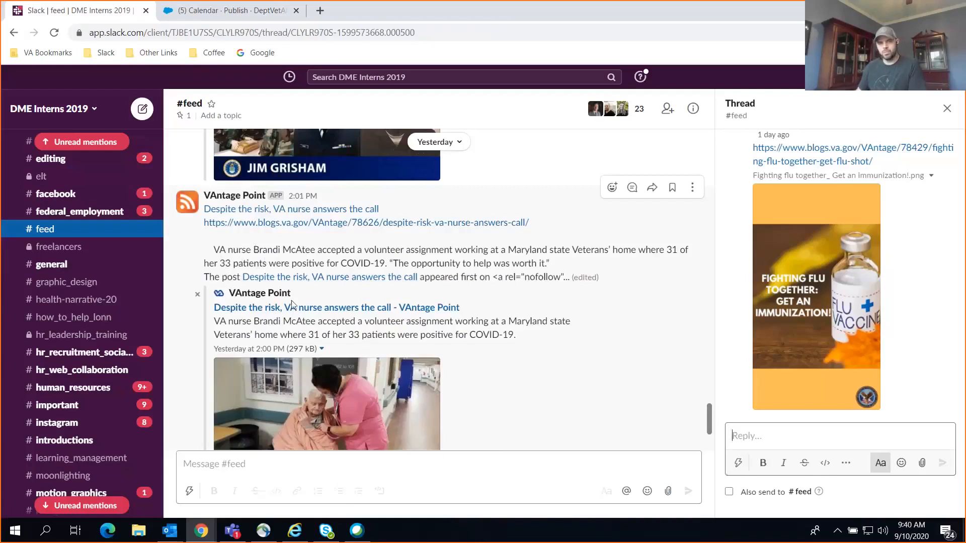
# - Examine today's newest #feed entry, "Veteran parents welcomed at drive-through baby shower"
pyautogui.scroll(-4, 424, 243)
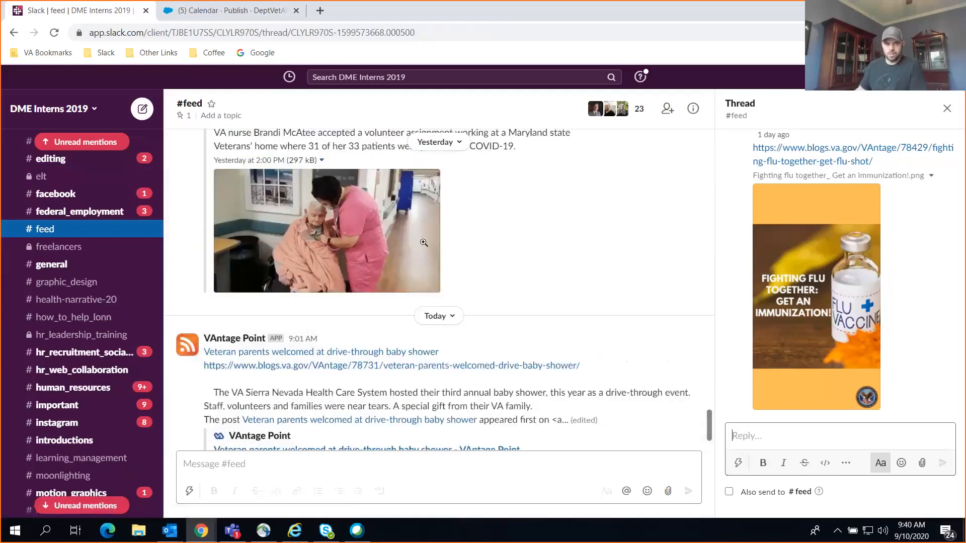
pyautogui.scroll(-4, 468, 286)
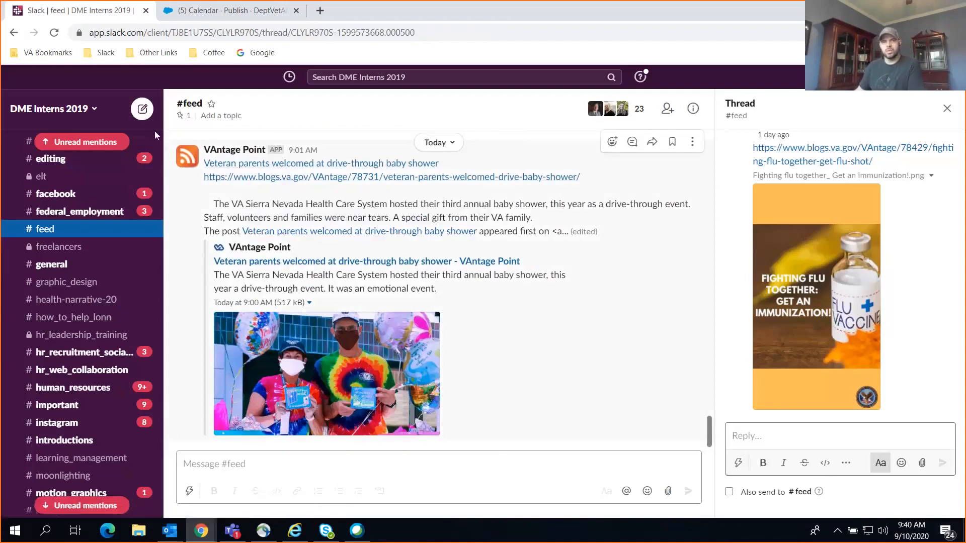
pyautogui.scroll(1, 383, 196)
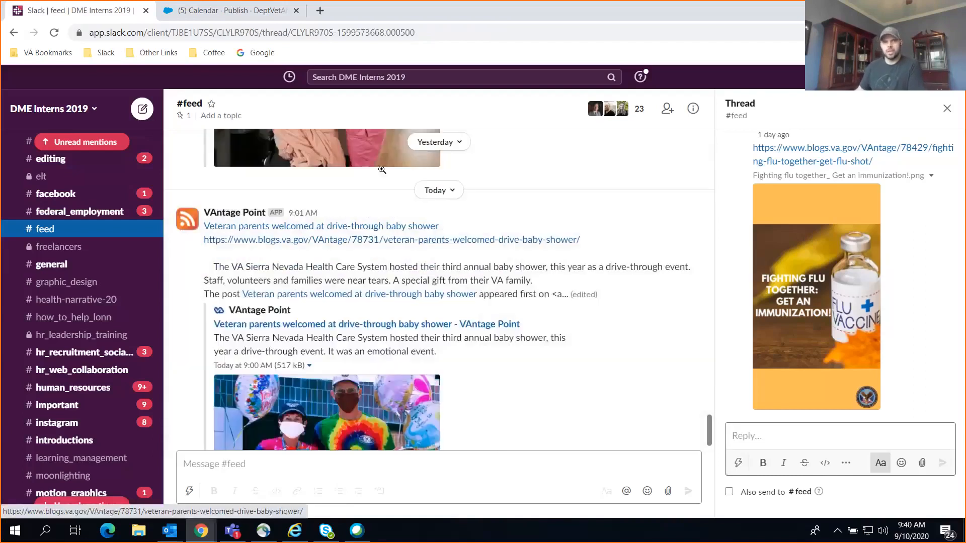
pyautogui.scroll(-1, 212, 167)
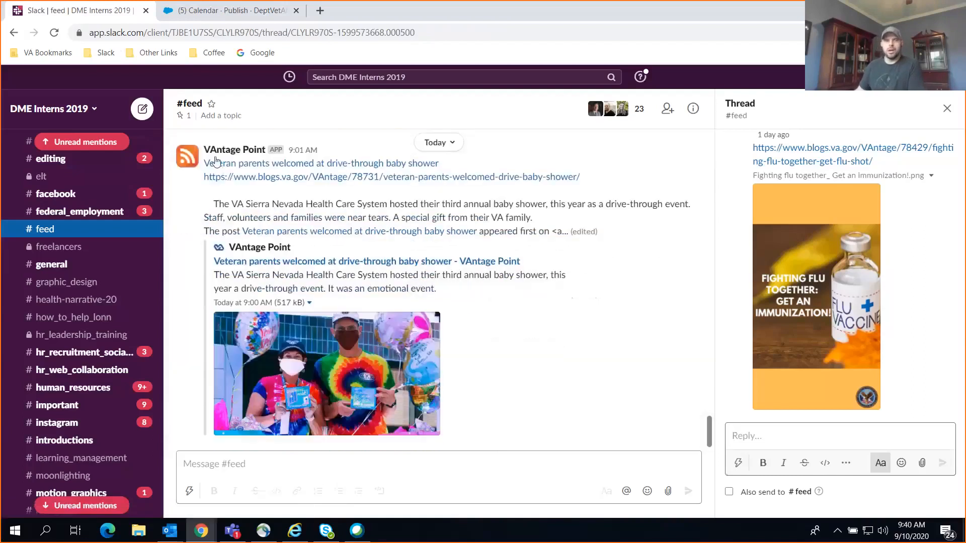
# - Return to the Social Studio calendar, close the tweet's details and examine the week's afternoon posting slots
pyautogui.click(184, 14)
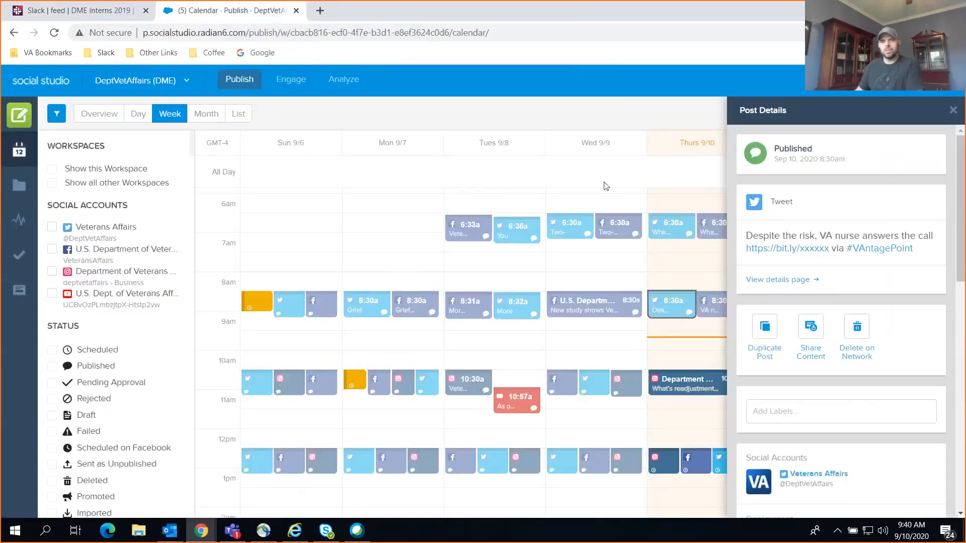
pyautogui.click(952, 111)
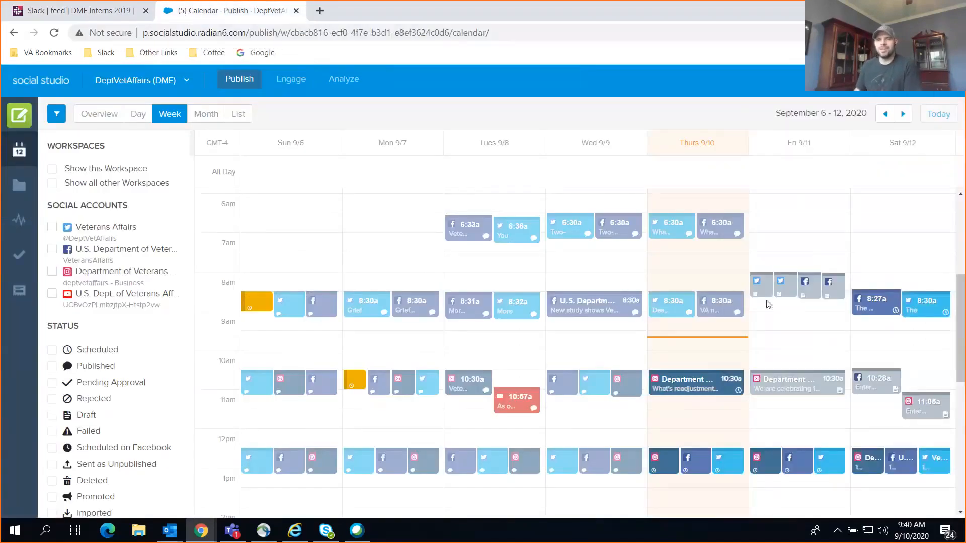
pyautogui.scroll(-3, 762, 294)
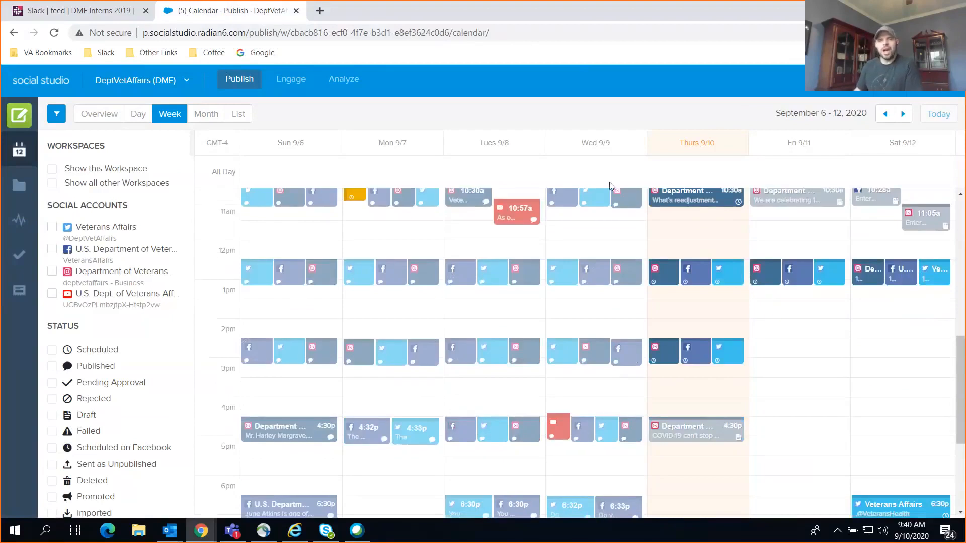
# - Start a Facebook post in Thursday's 4:30 pm slot and copy the drive-through baby shower story's summary from Slack's #feed channel
pyautogui.click(748, 428)
pyautogui.click(753, 186)
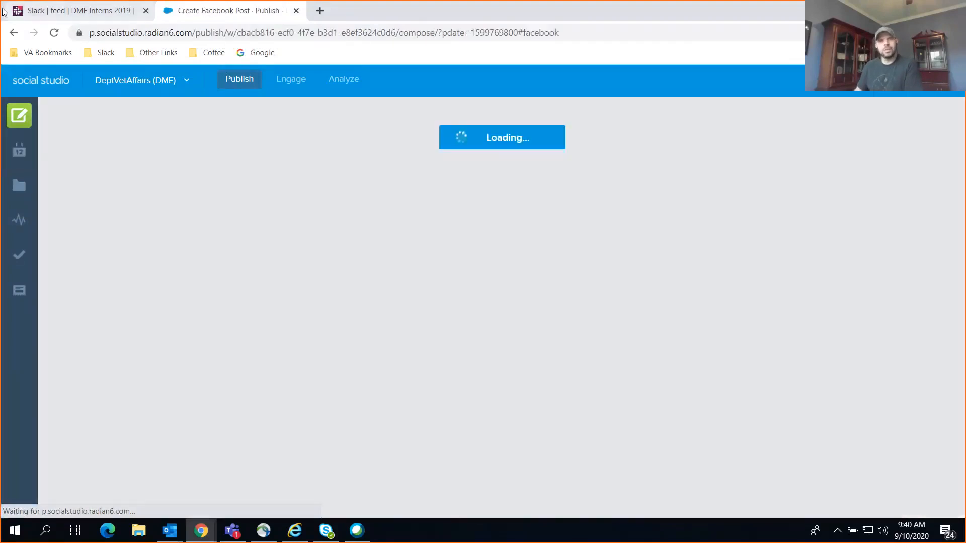
pyautogui.click(39, 10)
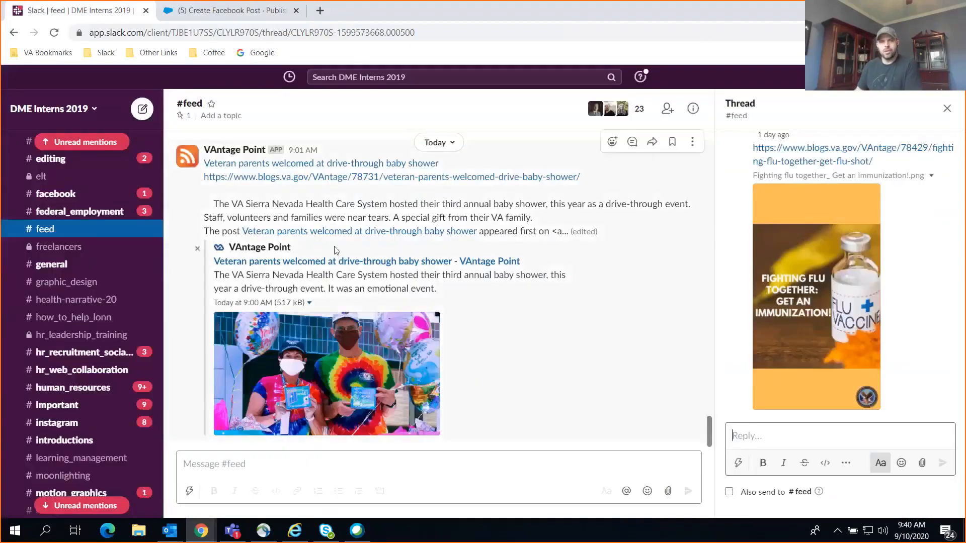
pyautogui.click(214, 203)
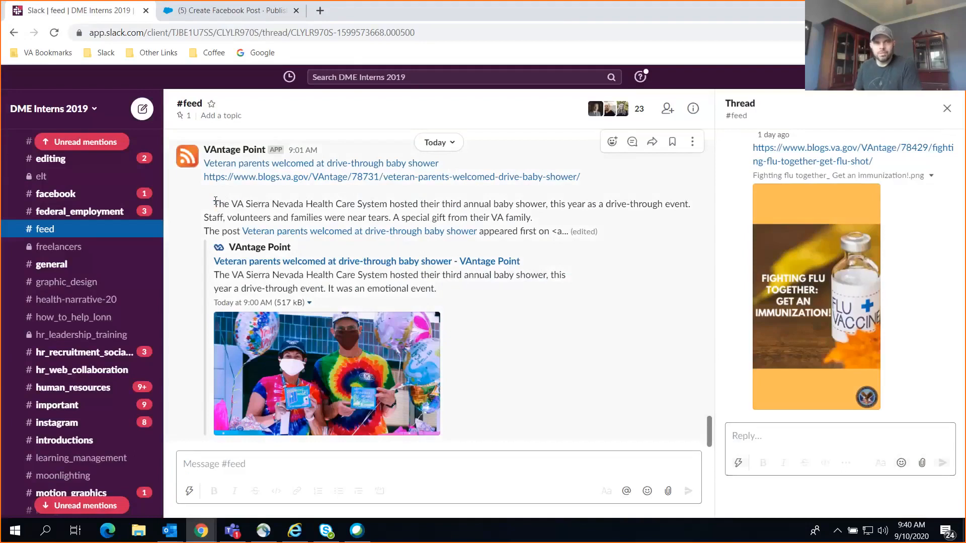
pyautogui.moveTo(218, 202); pyautogui.dragTo(245, 203)
pyautogui.moveTo(278, 199); pyautogui.dragTo(546, 219)
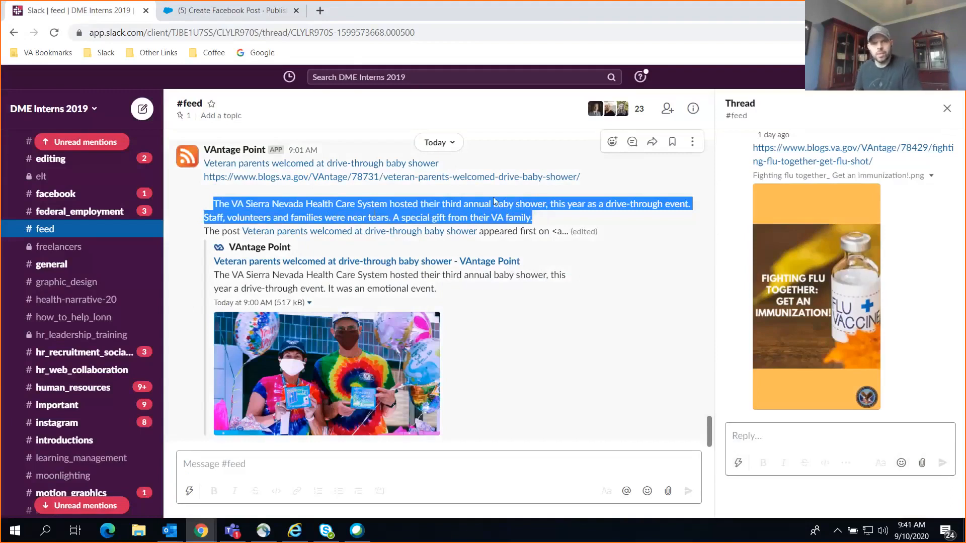
pyautogui.rightClick(481, 203)
pyautogui.click(494, 215)
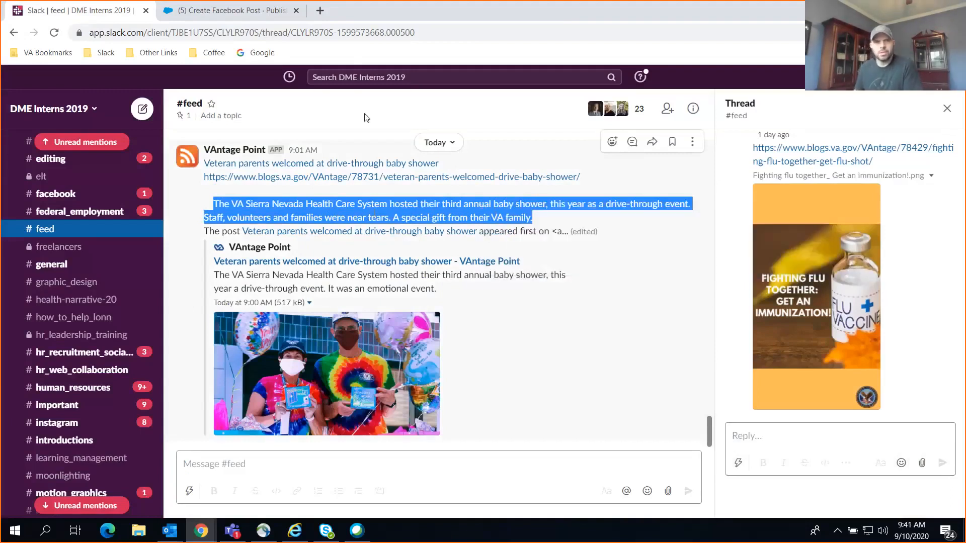
# - In Social Studio, paste the summary into the Facebook post's content and set it to post to U.S. Department of Veterans Affairs
pyautogui.click(227, 15)
pyautogui.click(80, 280)
pyautogui.hotkey('ctrl', 'v')
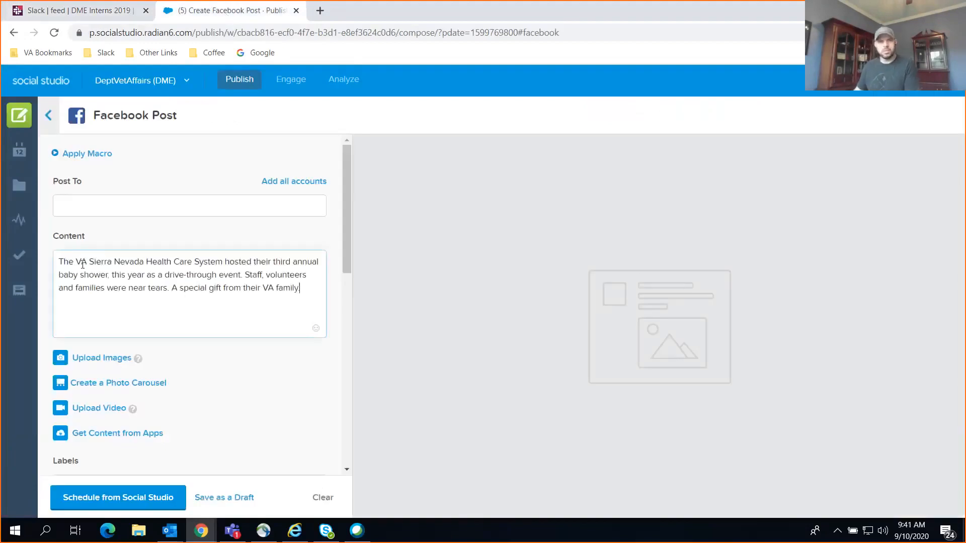
pyautogui.click(97, 211)
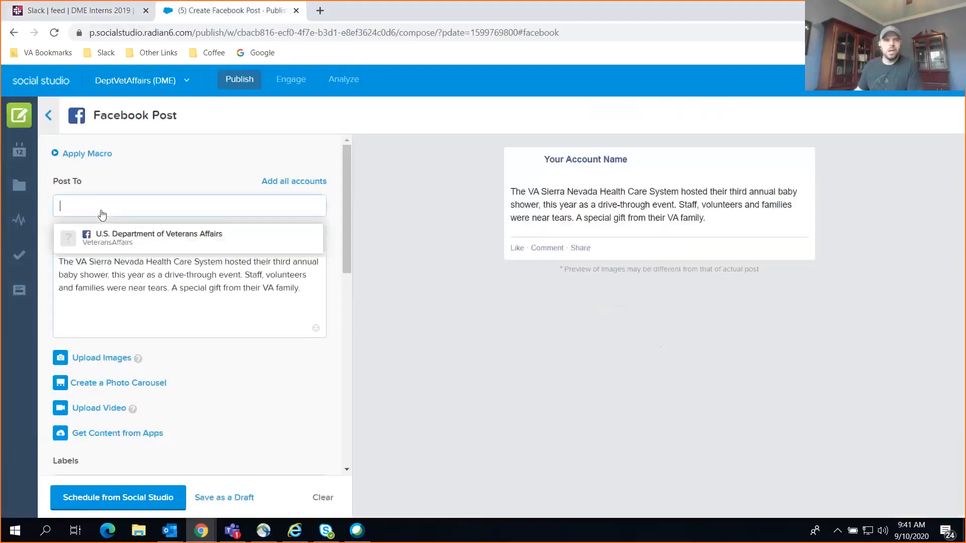
pyautogui.click(124, 241)
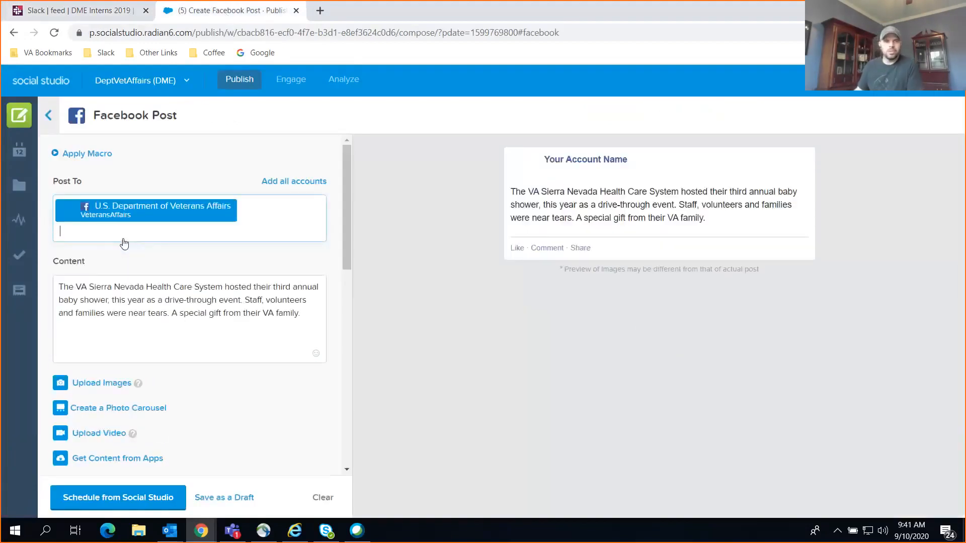
pyautogui.click(309, 329)
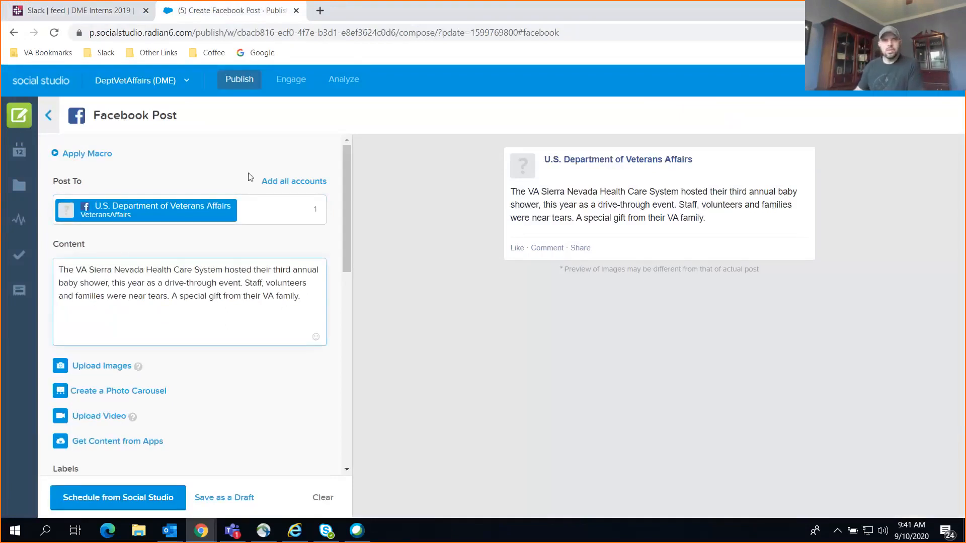
# - Copy the baby shower story's blog link from Slack and add it below the post's summary to generate the link attachment
pyautogui.click(56, 7)
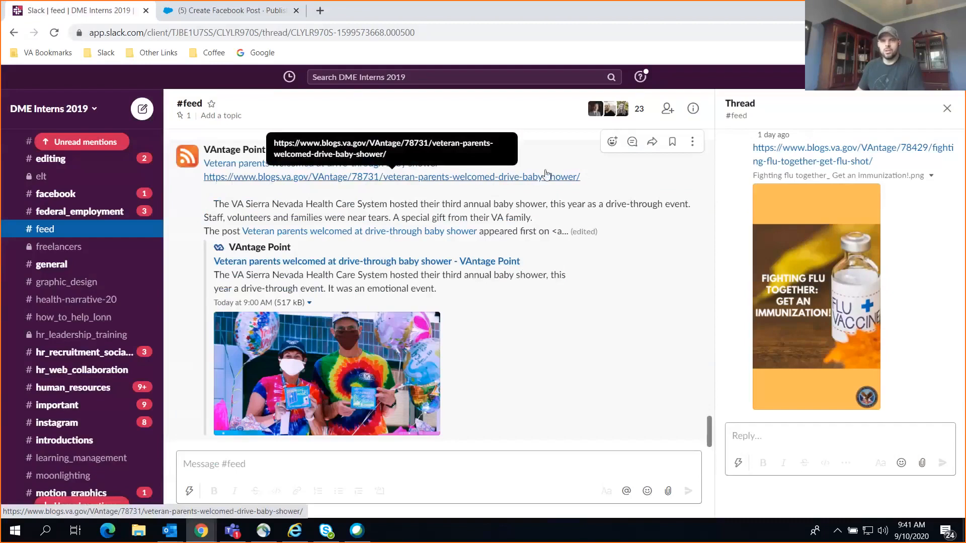
pyautogui.rightClick(524, 178)
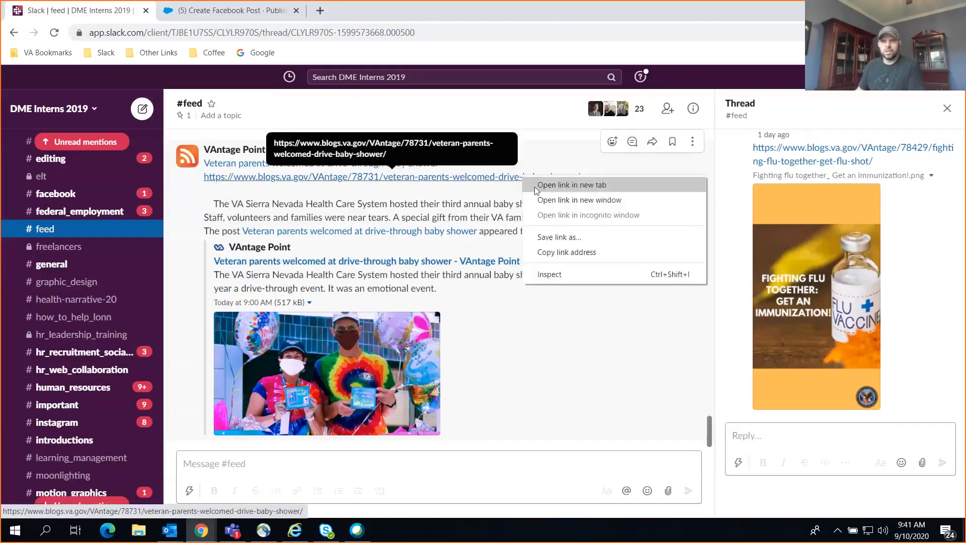
pyautogui.click(579, 260)
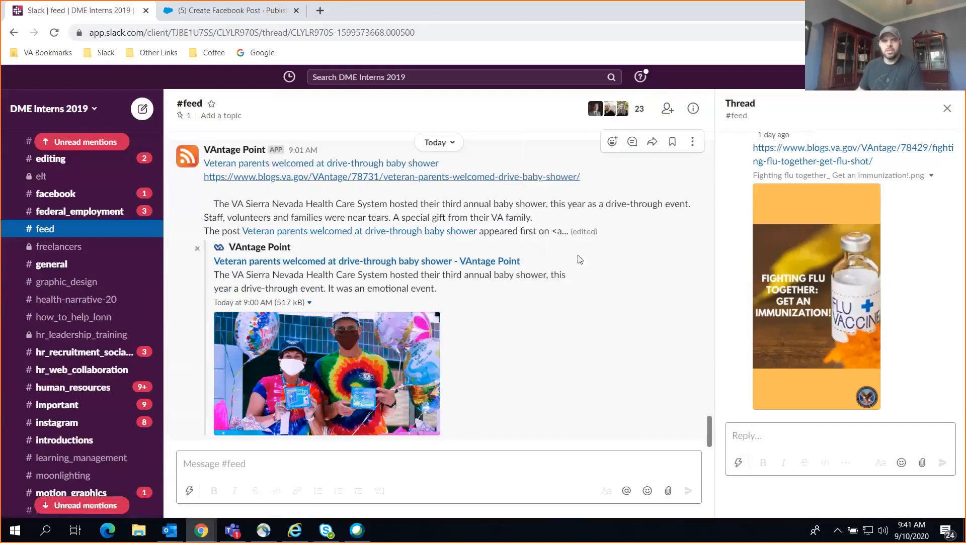
pyautogui.click(201, 10)
pyautogui.click(166, 315)
pyautogui.hotkey('ctrl', 'v')
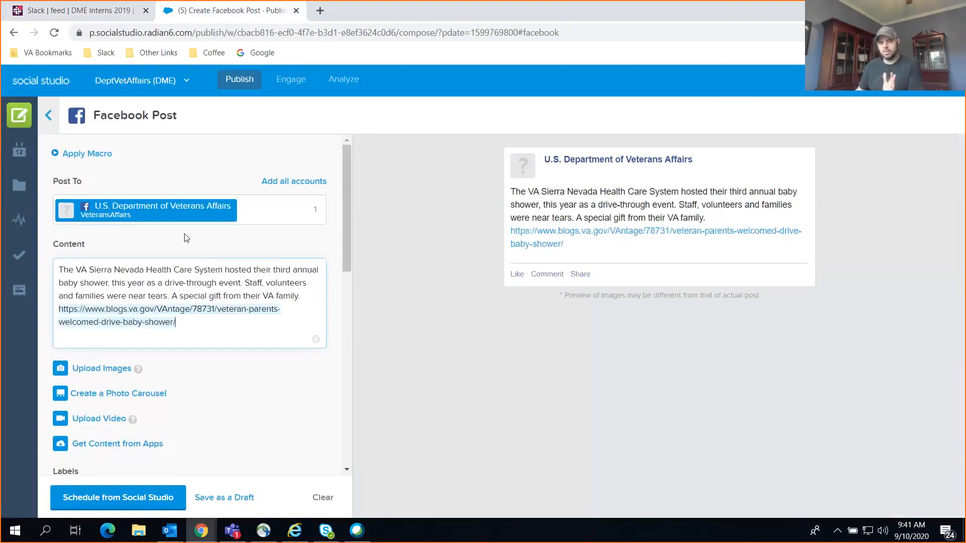
pyautogui.press('Return')
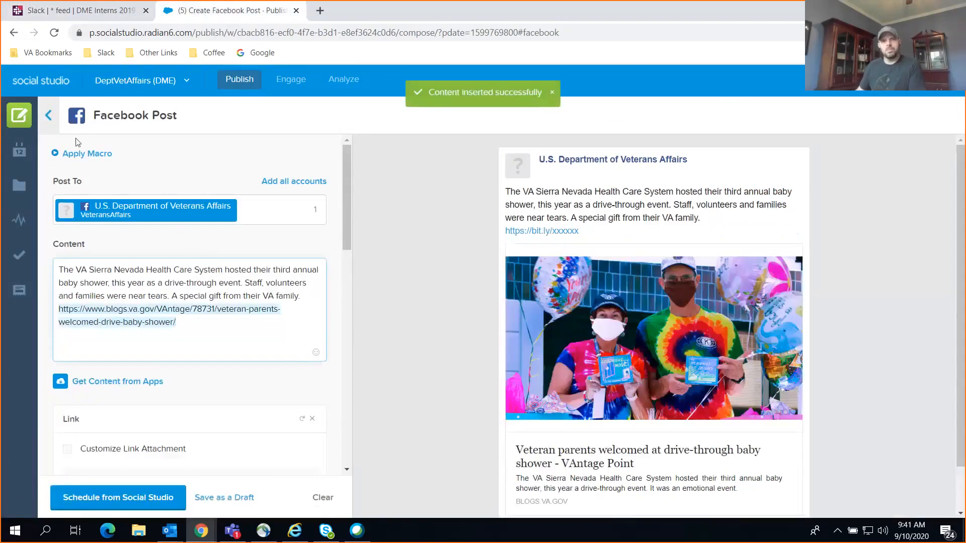
# - Check the generated link preview and delete the blog URL from the post's content text
pyautogui.scroll(-4, 164, 244)
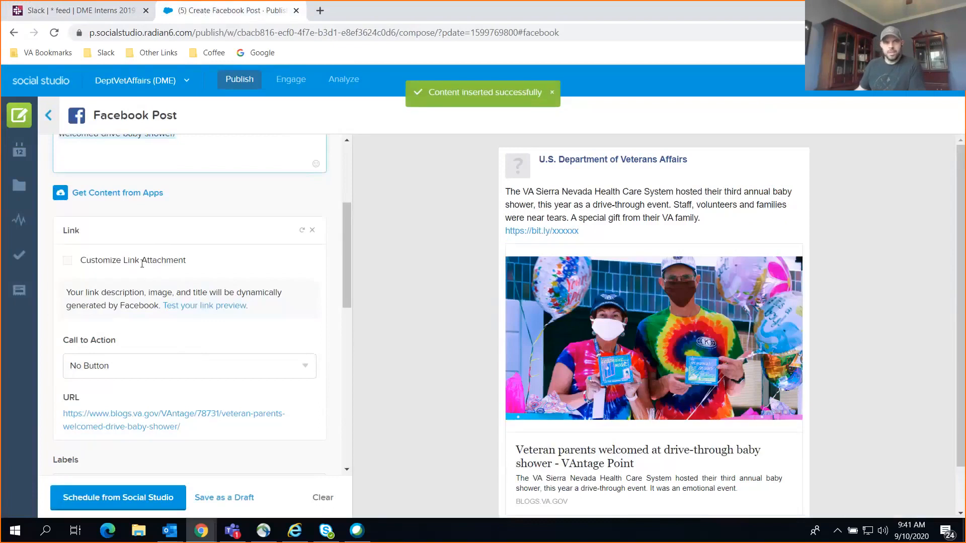
pyautogui.scroll(-1, 649, 352)
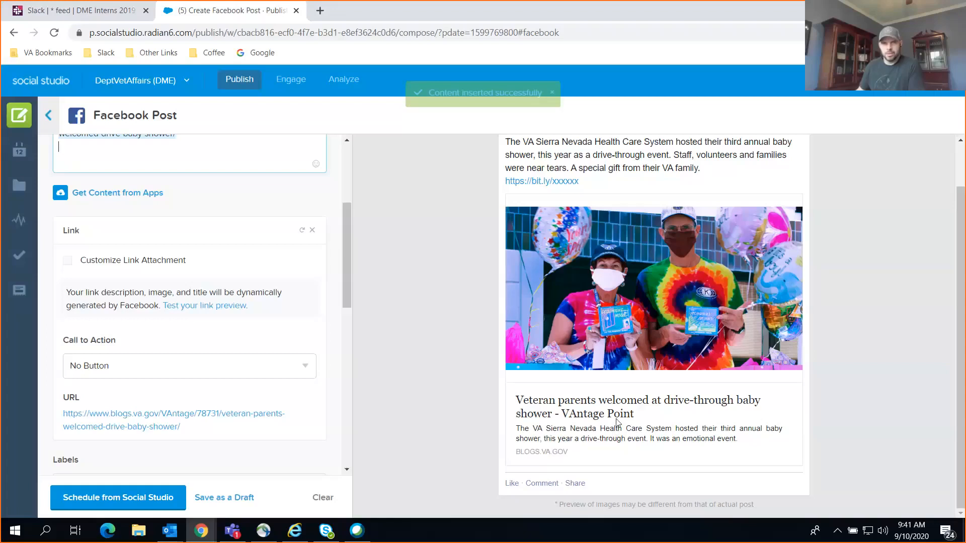
pyautogui.scroll(4, 238, 256)
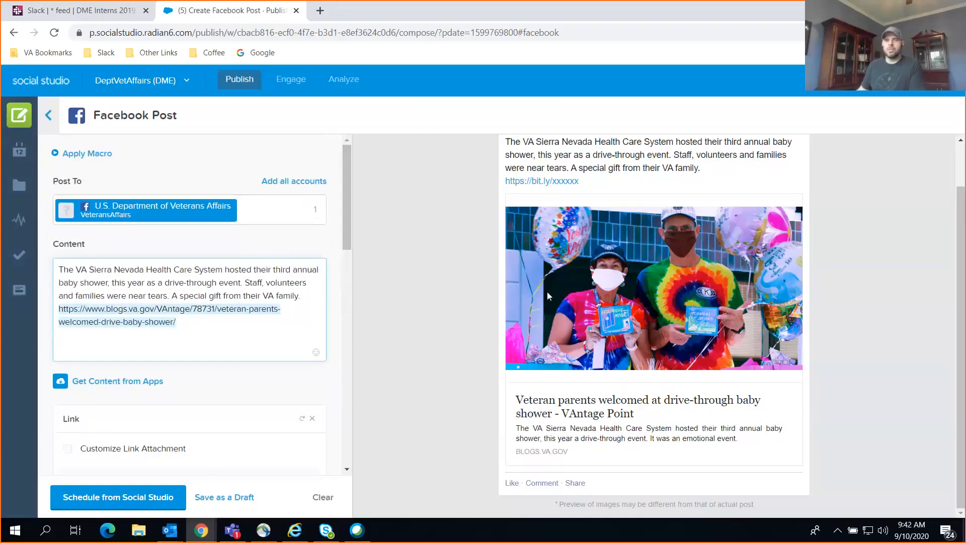
pyautogui.hotkey('shift', 'Up')
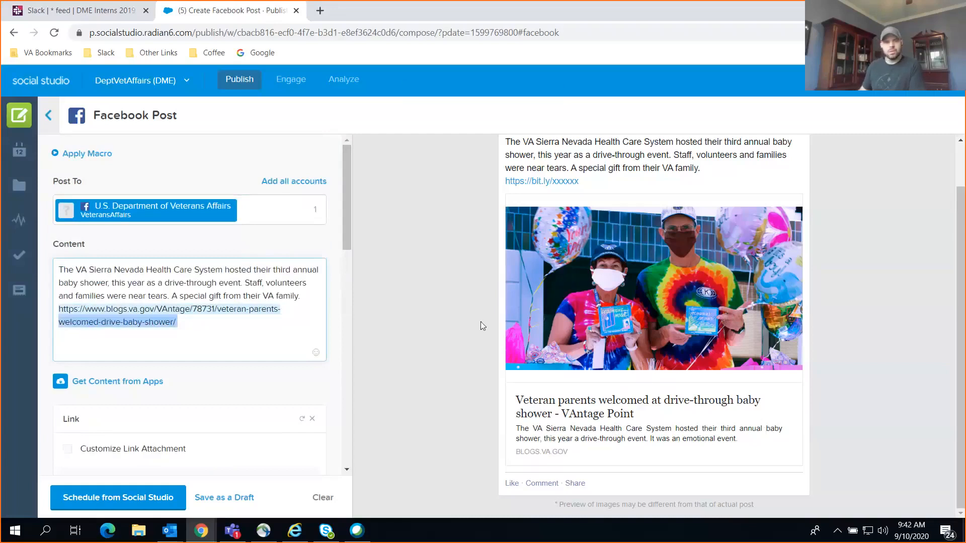
pyautogui.hotkey('shift', 'Up')
pyautogui.press('BackSpace')
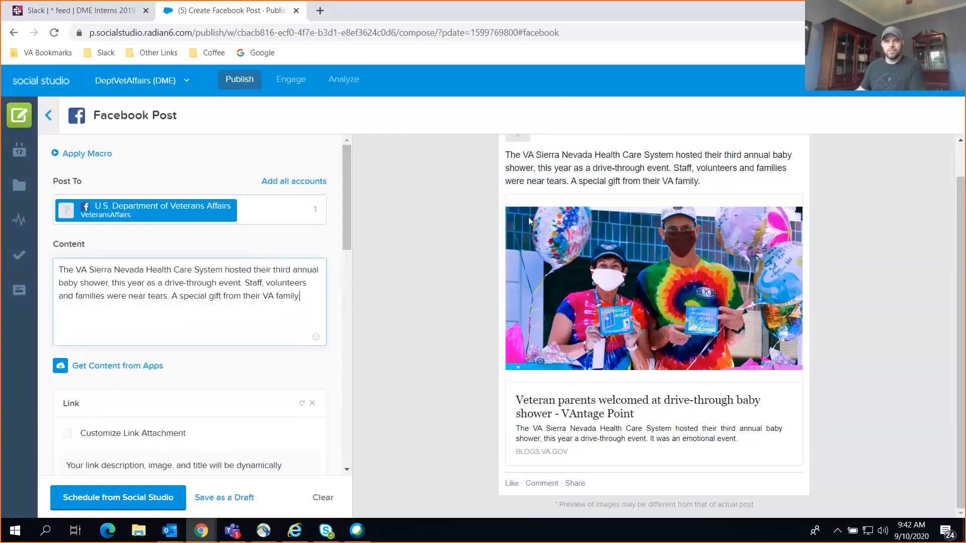
# - Set the link attachment's call to action to Learn More
pyautogui.scroll(1, 493, 253)
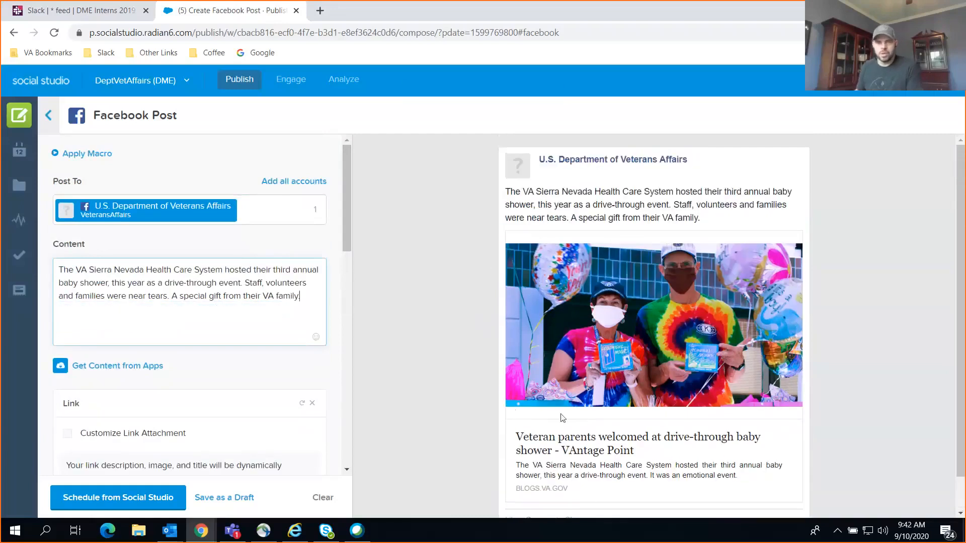
pyautogui.scroll(-1, 517, 415)
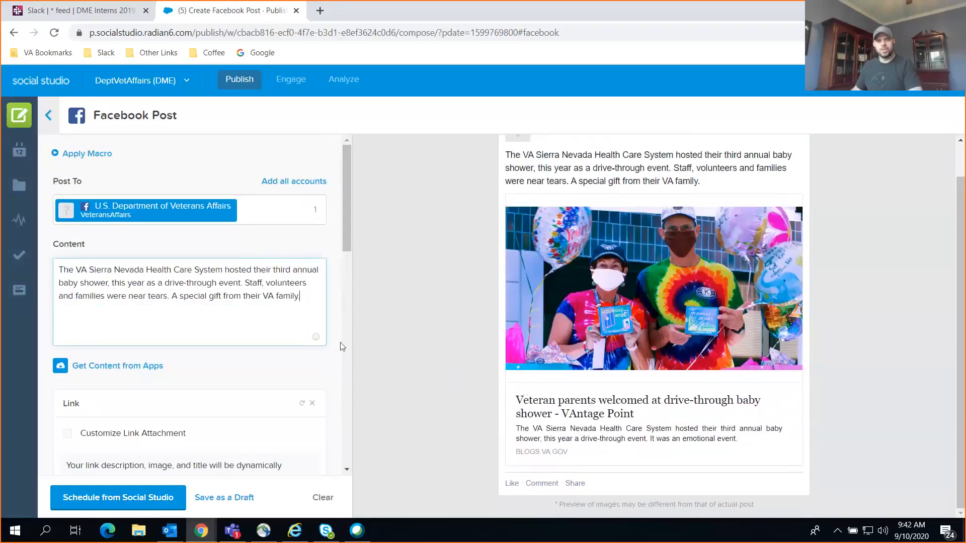
pyautogui.scroll(-5, 215, 373)
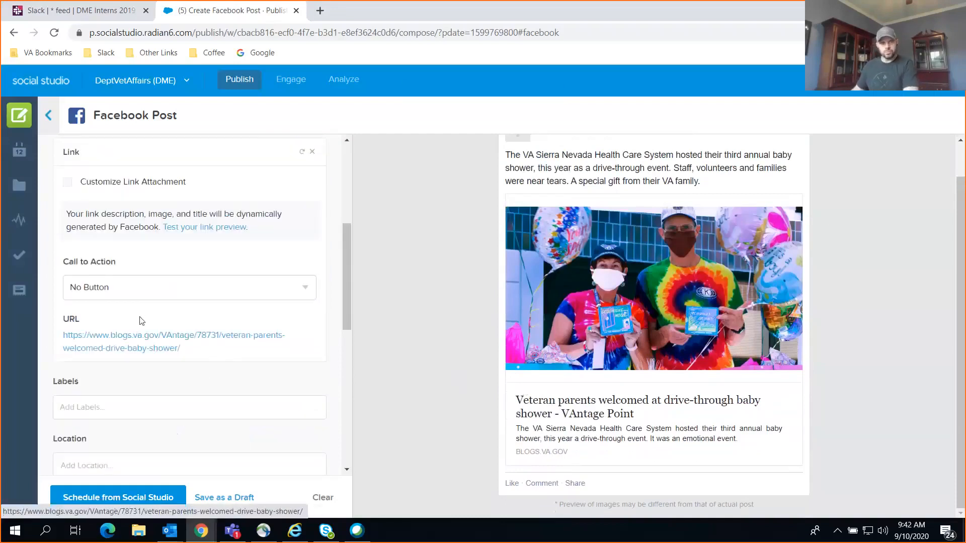
pyautogui.click(143, 295)
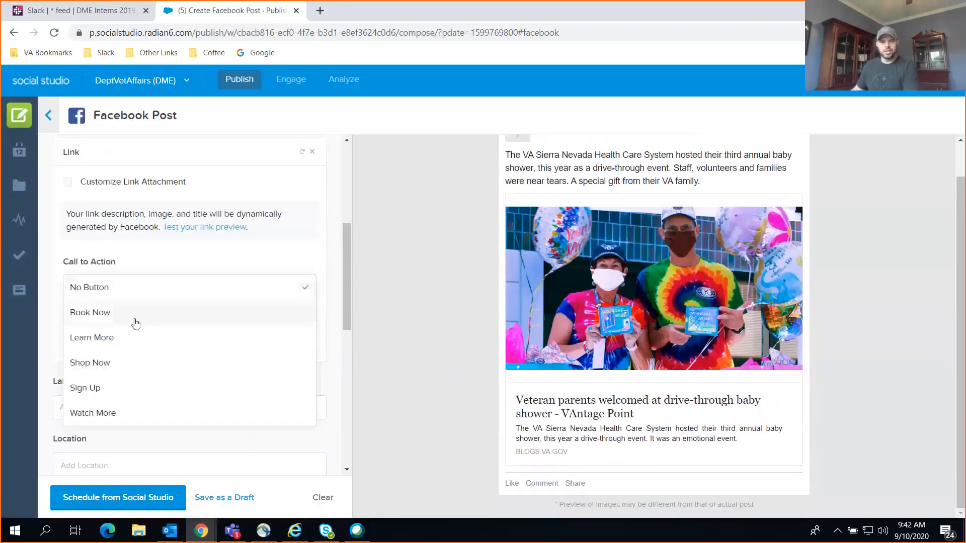
pyautogui.click(109, 339)
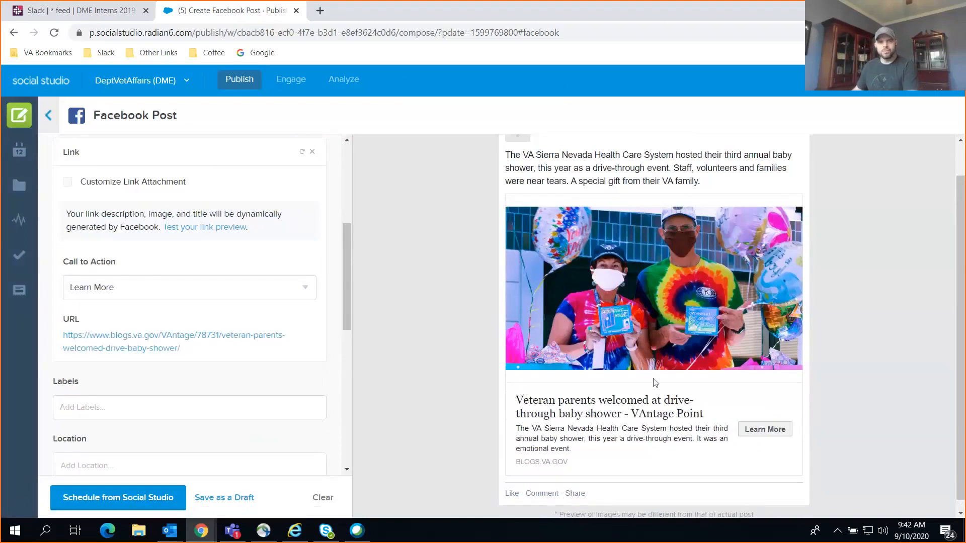
# - Add the existing labels VAntage Point and To Shared Content to the Facebook post
pyautogui.scroll(-1, 737, 380)
pyautogui.scroll(-3, 161, 322)
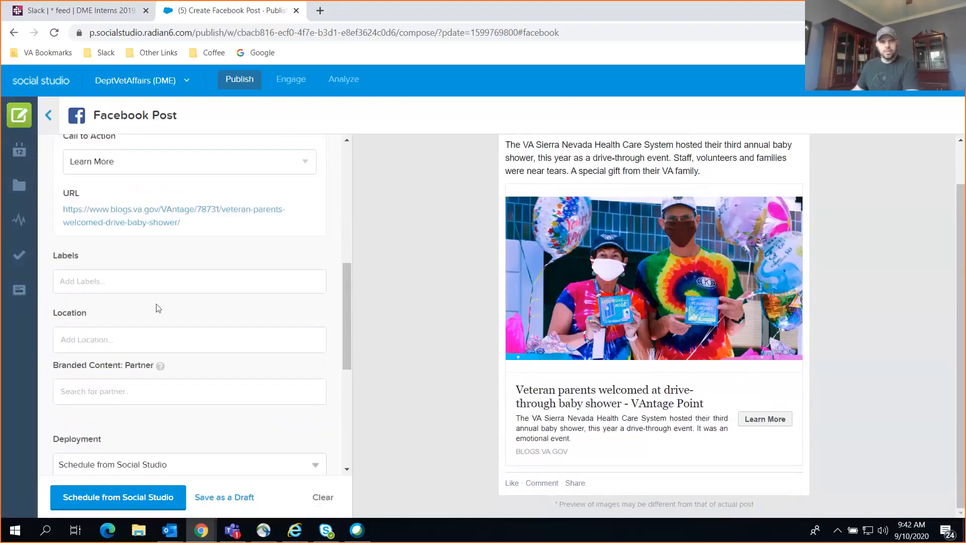
pyautogui.click(152, 280)
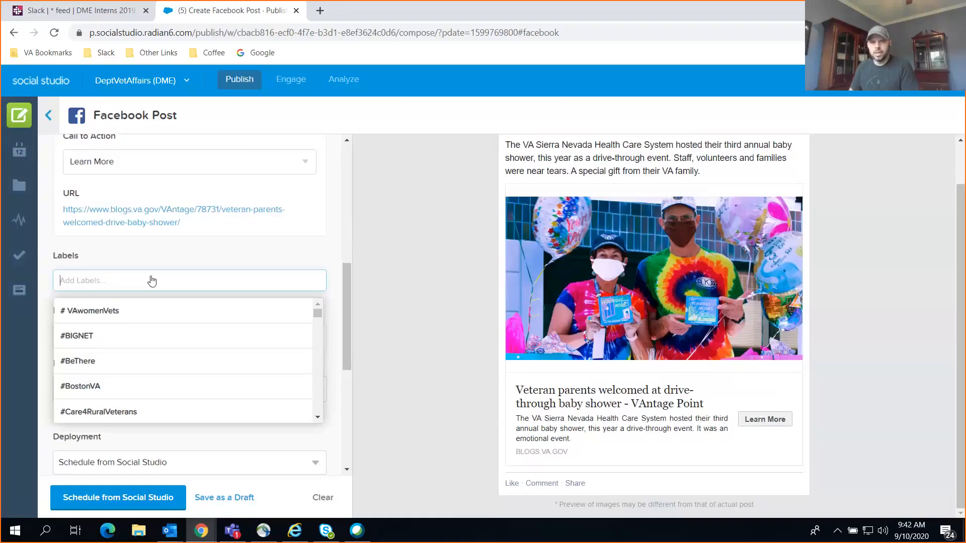
pyautogui.write('VAntage')
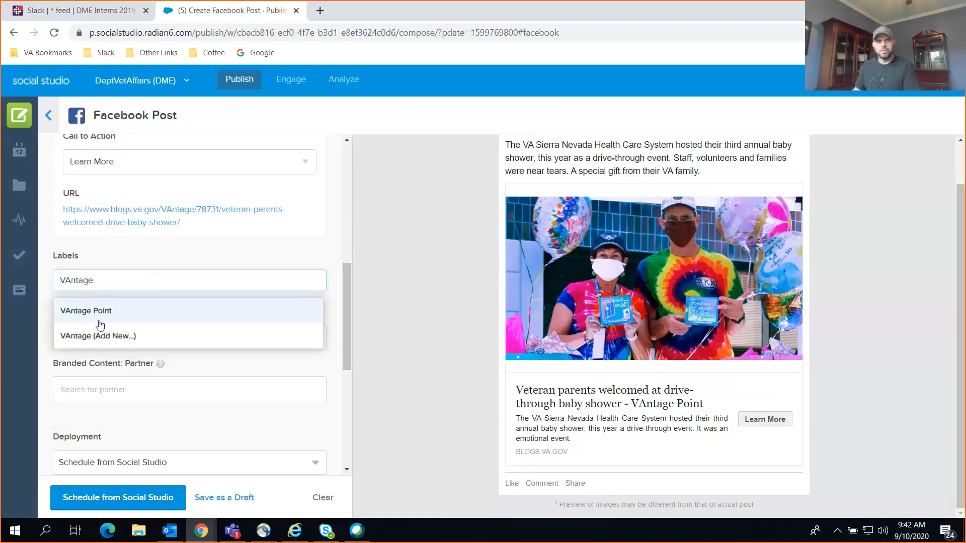
pyautogui.click(100, 324)
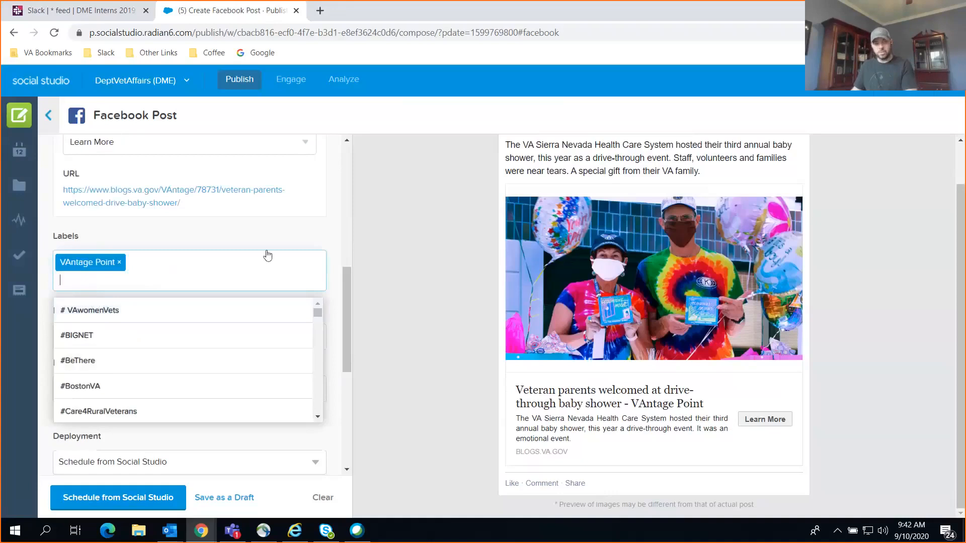
pyautogui.write('To')
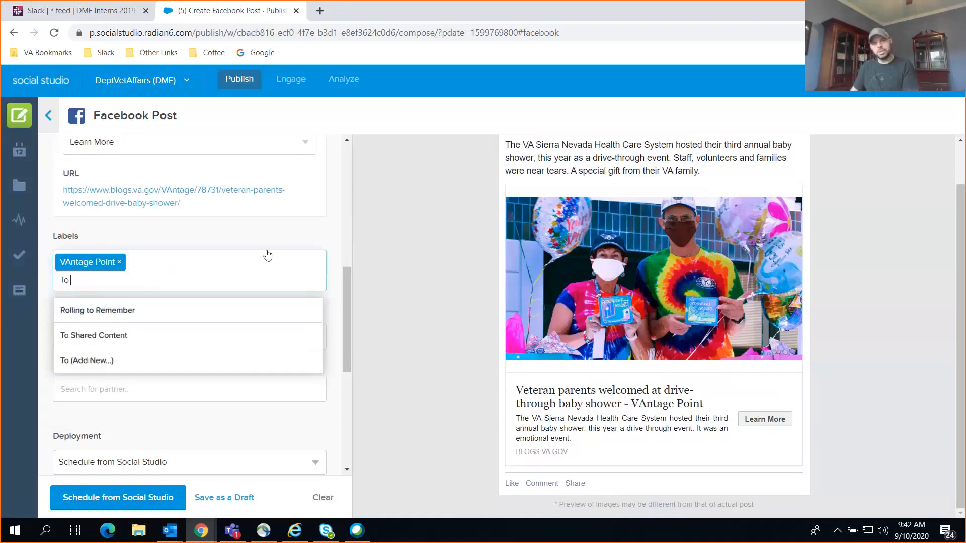
pyautogui.click(130, 338)
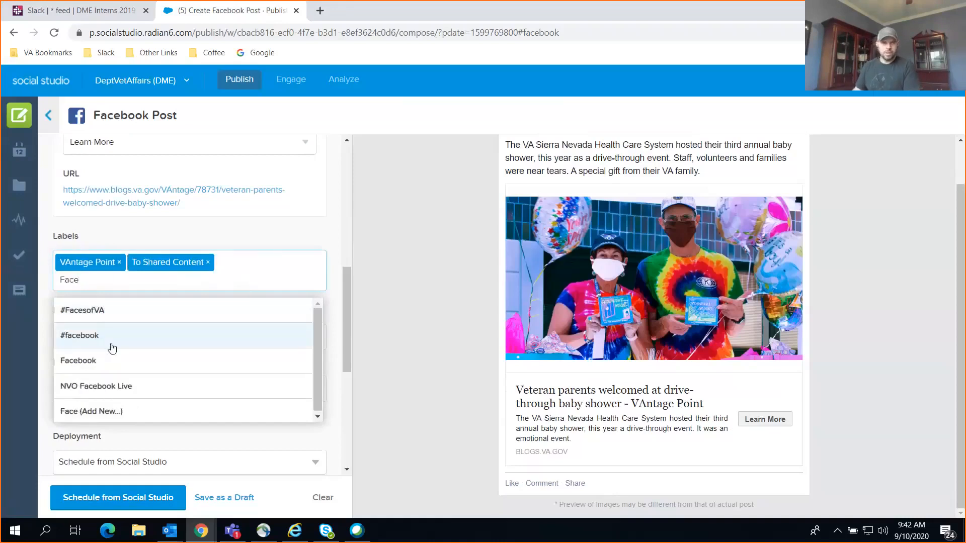
# - Add the labels #facebook and Volunteering to the Facebook post and close the label list
pyautogui.click(78, 338)
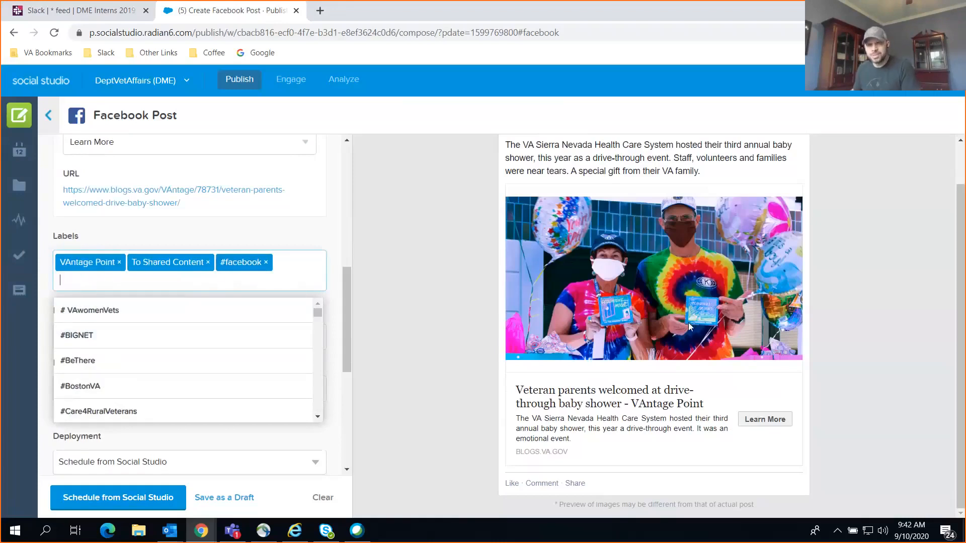
pyautogui.scroll(1, 702, 317)
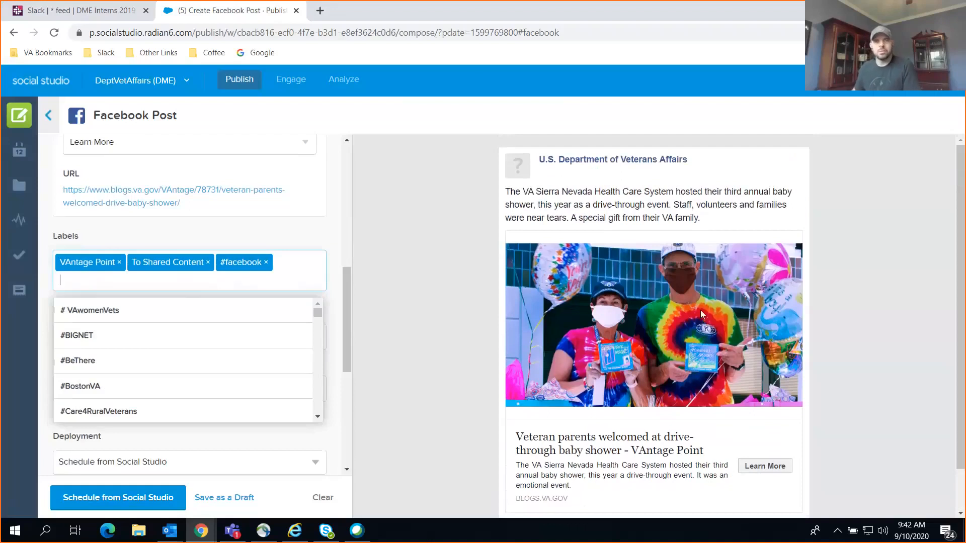
pyautogui.write('Voluntee')
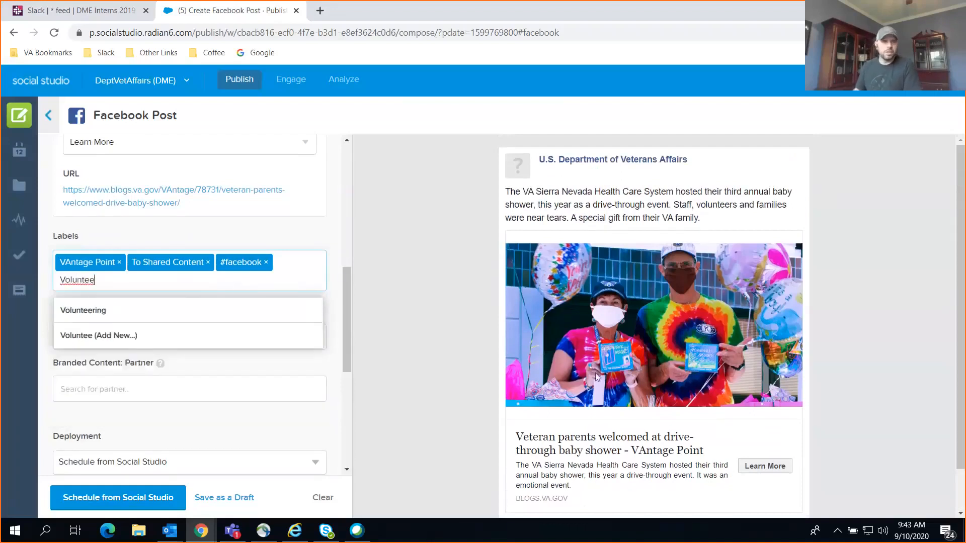
pyautogui.click(129, 313)
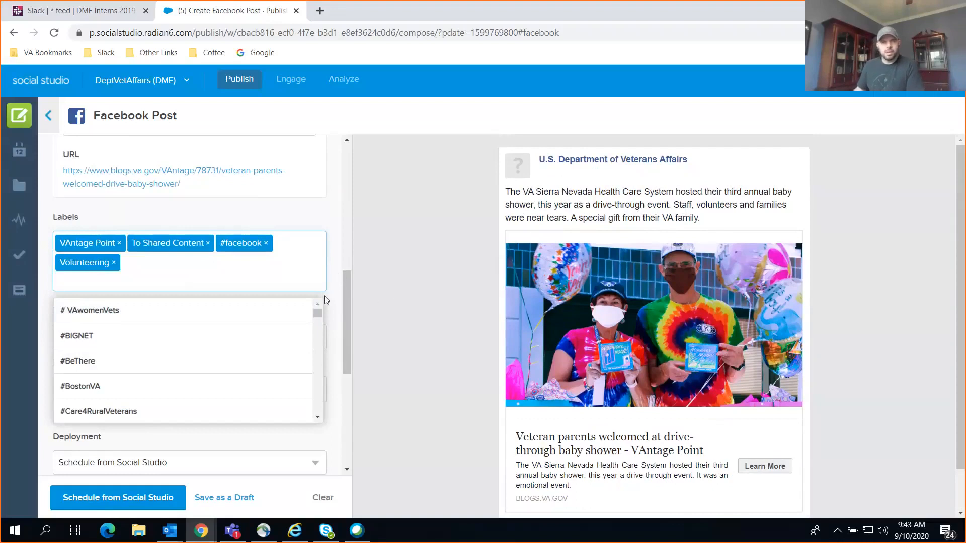
pyautogui.click(337, 265)
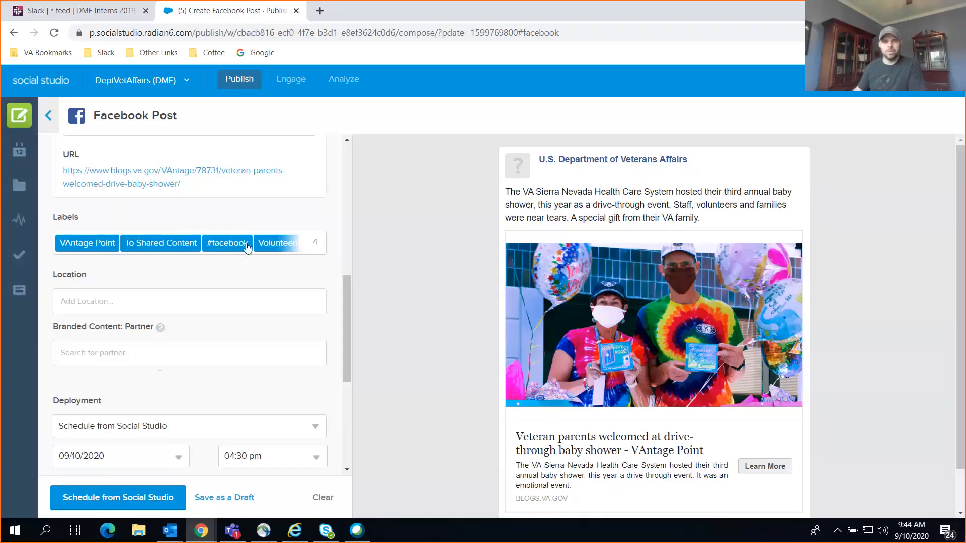
# - Check the post's deployment options, keep Schedule from Social Studio for 09/10/2020 at 04:30 pm, and save it as a draft
pyautogui.scroll(-2, 232, 326)
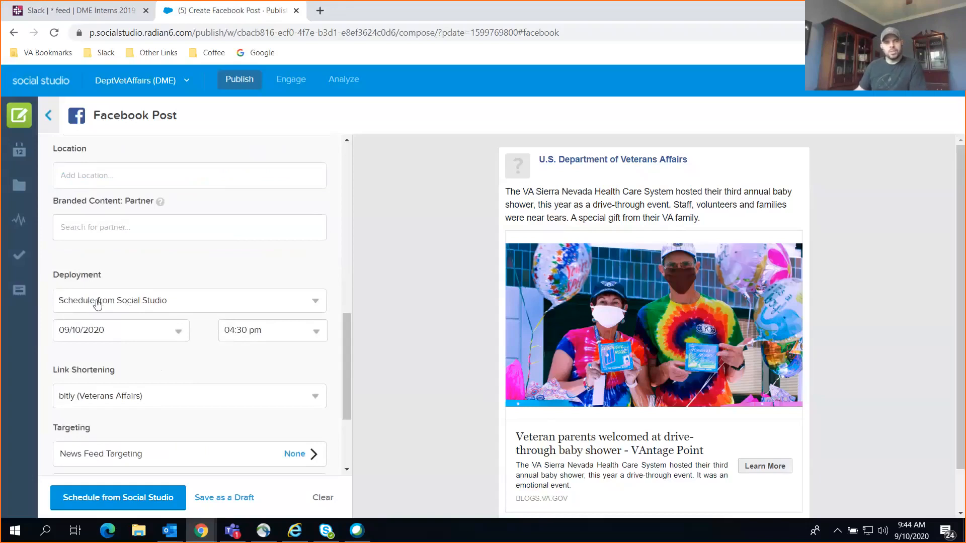
pyautogui.click(162, 304)
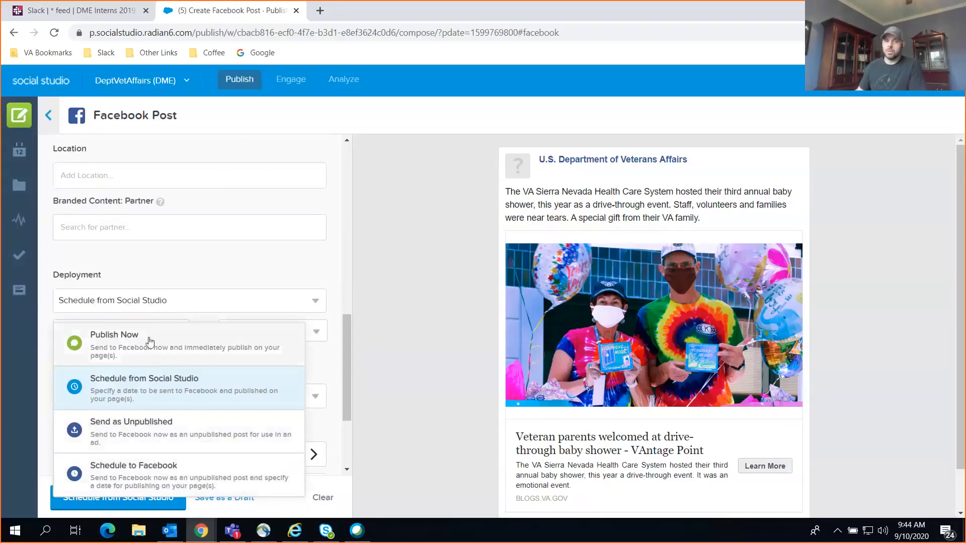
pyautogui.click(157, 273)
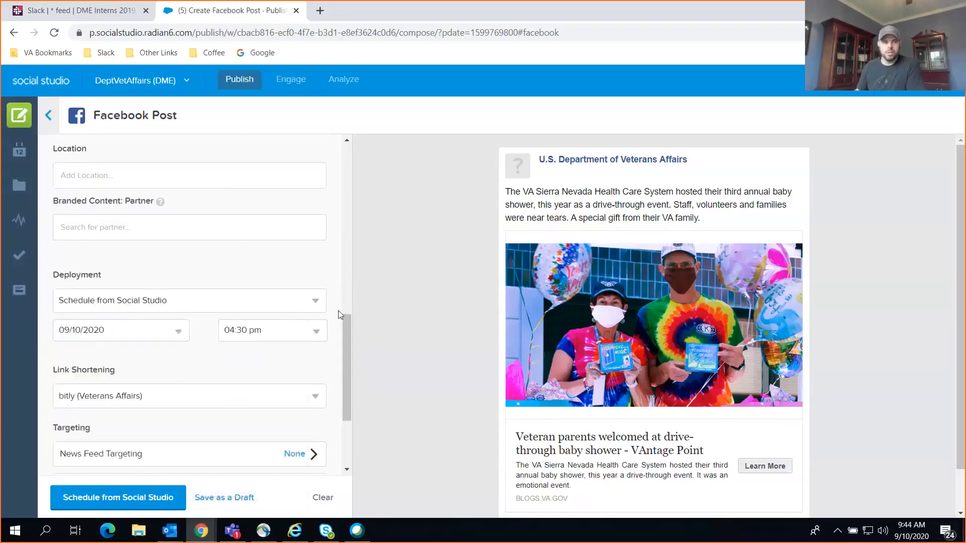
pyautogui.moveTo(346, 352); pyautogui.dragTo(351, 381)
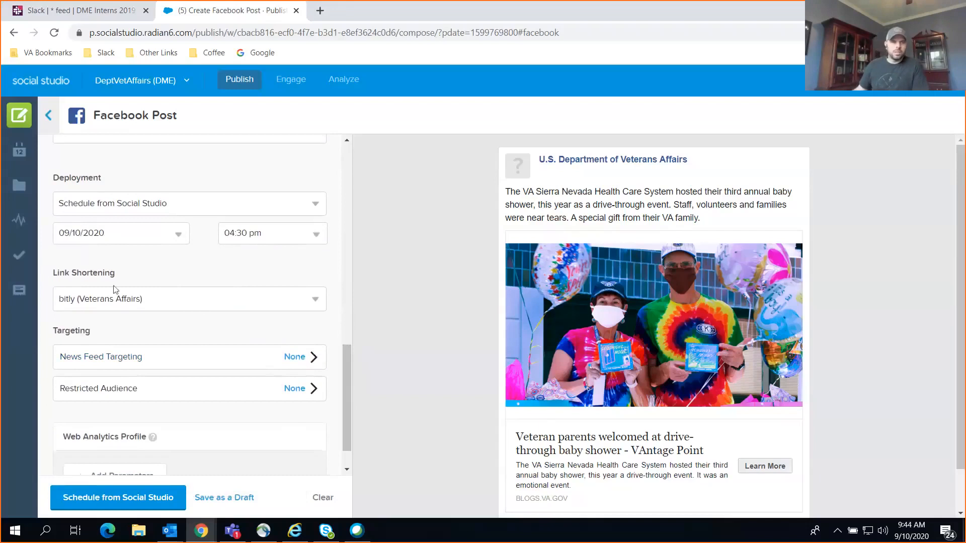
pyautogui.scroll(-1, 143, 377)
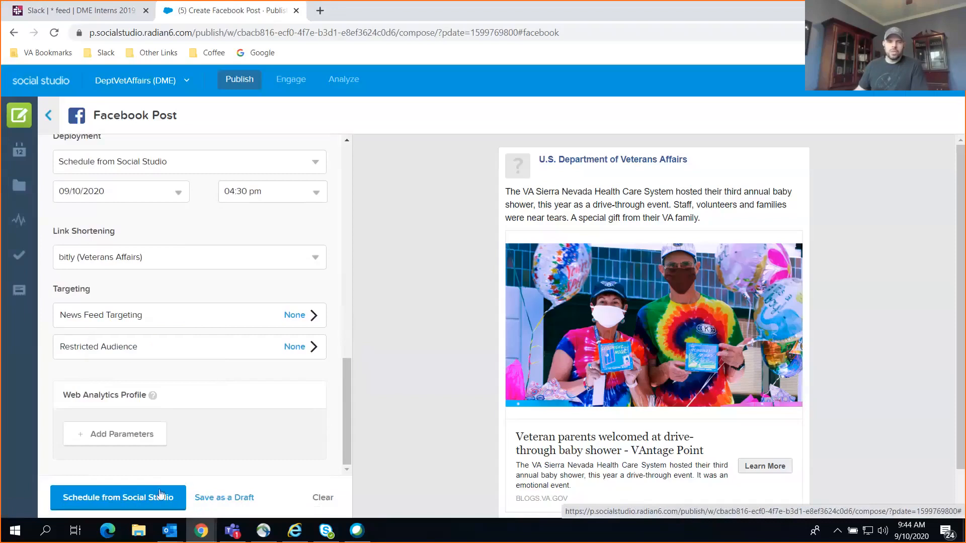
pyautogui.click(229, 498)
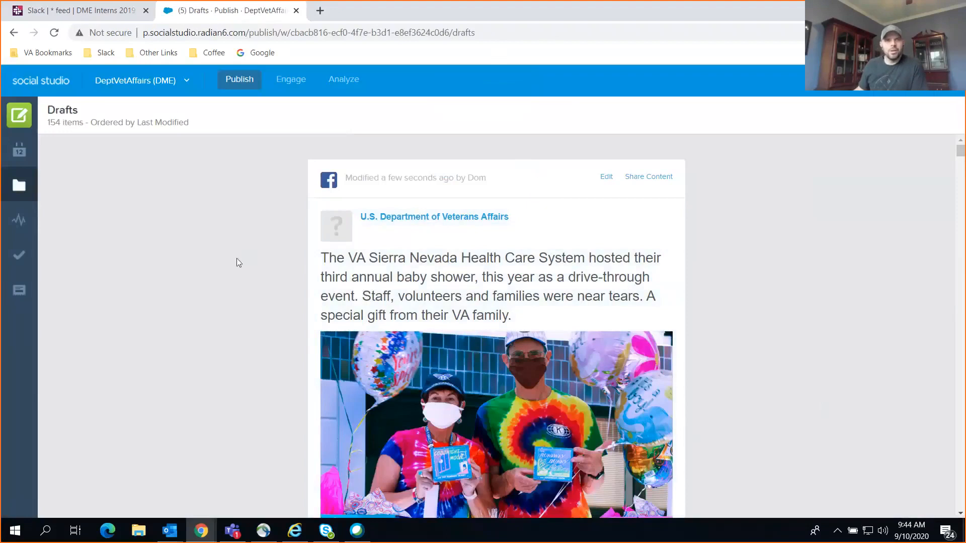
# - Return to the publishing calendar and open the details of Thursday 9/10's 4:30 pm Facebook draft
pyautogui.click(14, 153)
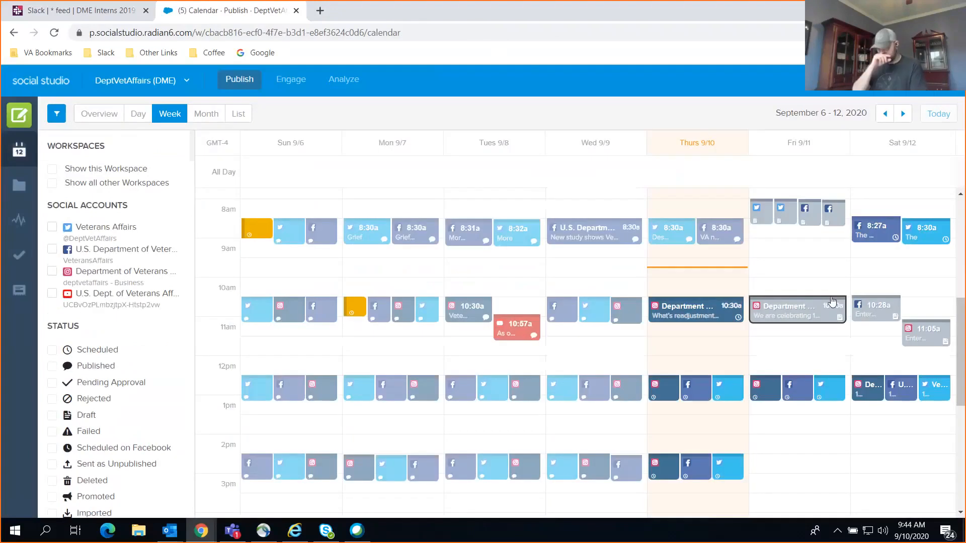
pyautogui.scroll(-1, 787, 369)
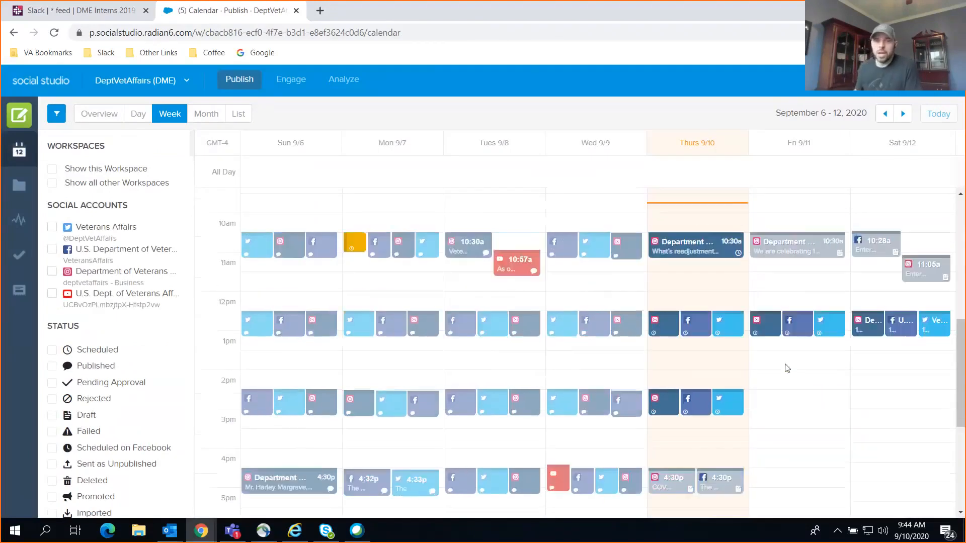
pyautogui.scroll(-1, 787, 368)
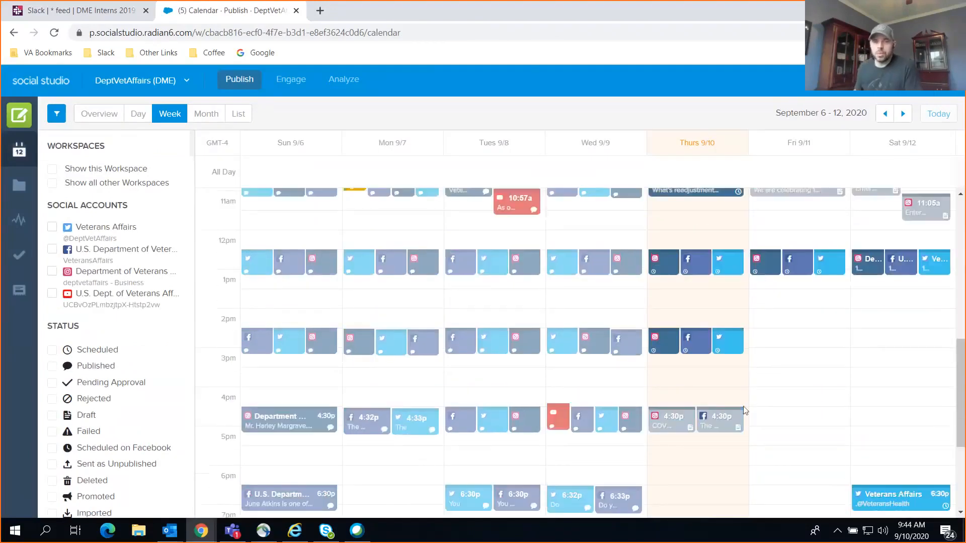
pyautogui.click(718, 429)
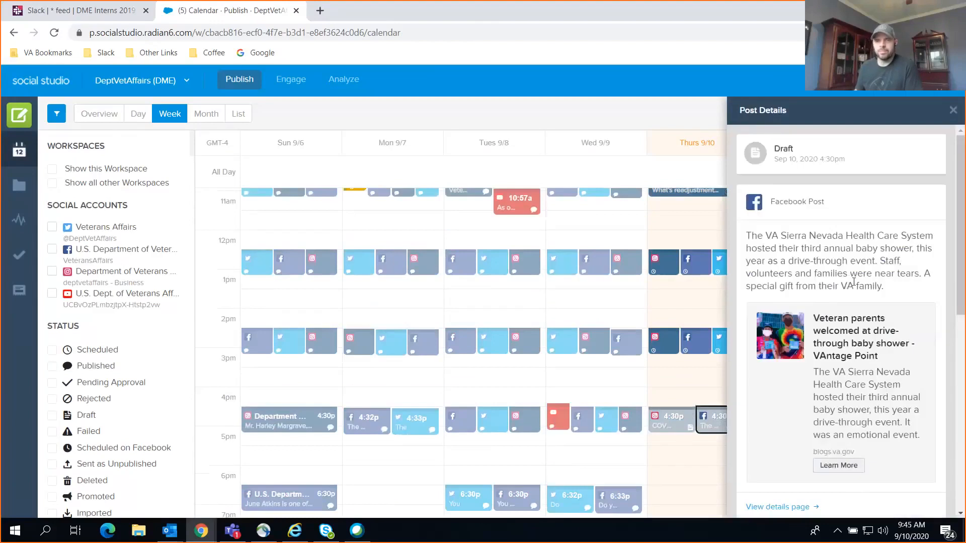
# - Examine the Facebook draft's link attachment, available actions, labels, social account and deployment time in its post details
pyautogui.scroll(-3, 853, 282)
pyautogui.scroll(-3, 854, 282)
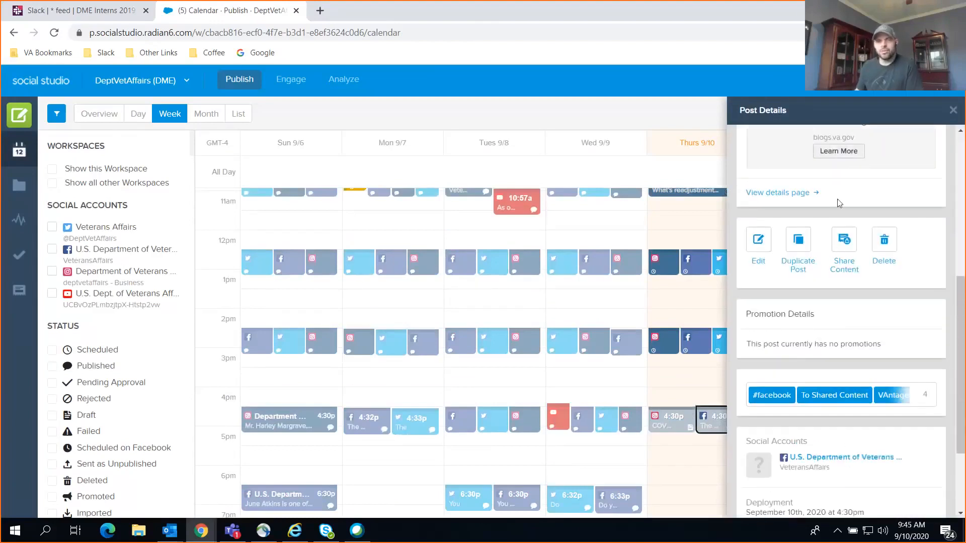
pyautogui.scroll(-2, 843, 290)
pyautogui.scroll(4, 843, 293)
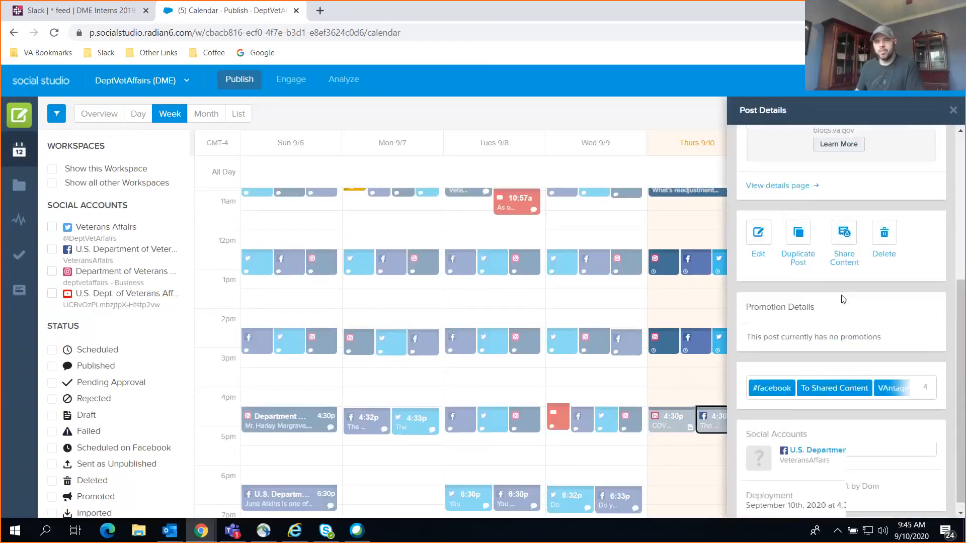
pyautogui.scroll(-4, 845, 301)
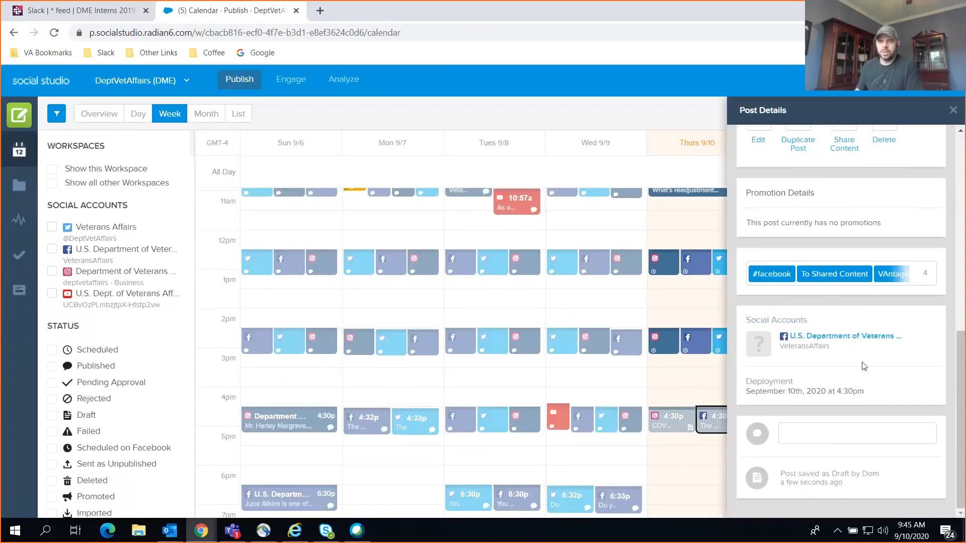
pyautogui.scroll(5, 864, 366)
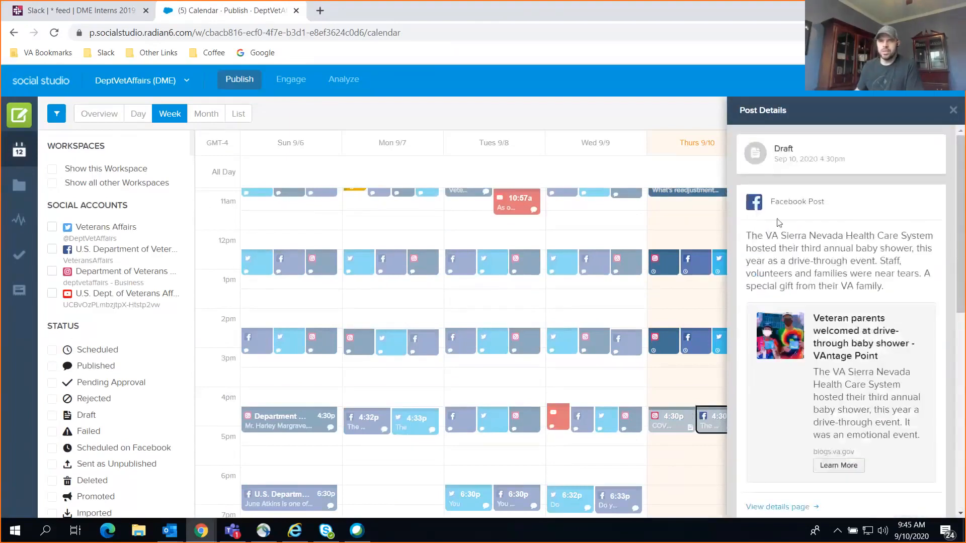
pyautogui.scroll(-2, 779, 222)
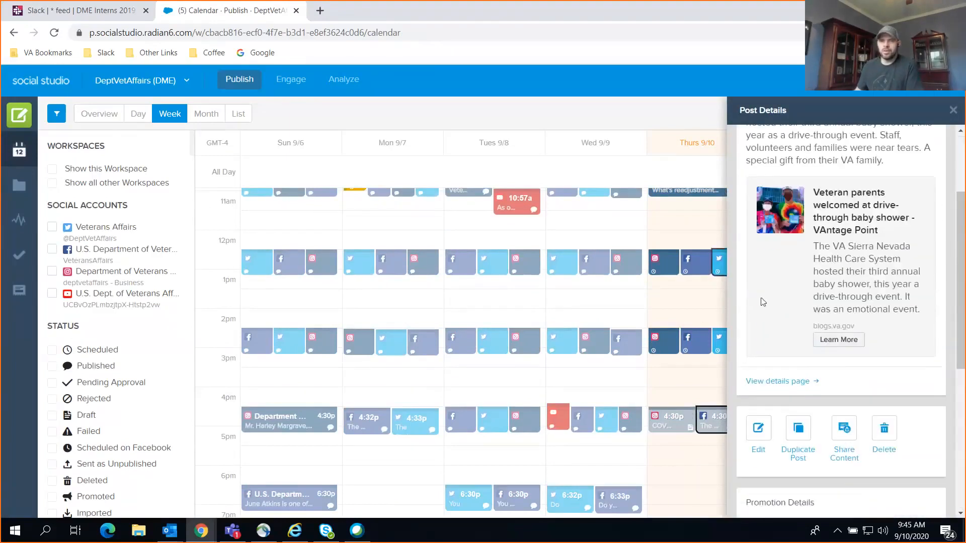
pyautogui.scroll(-3, 764, 301)
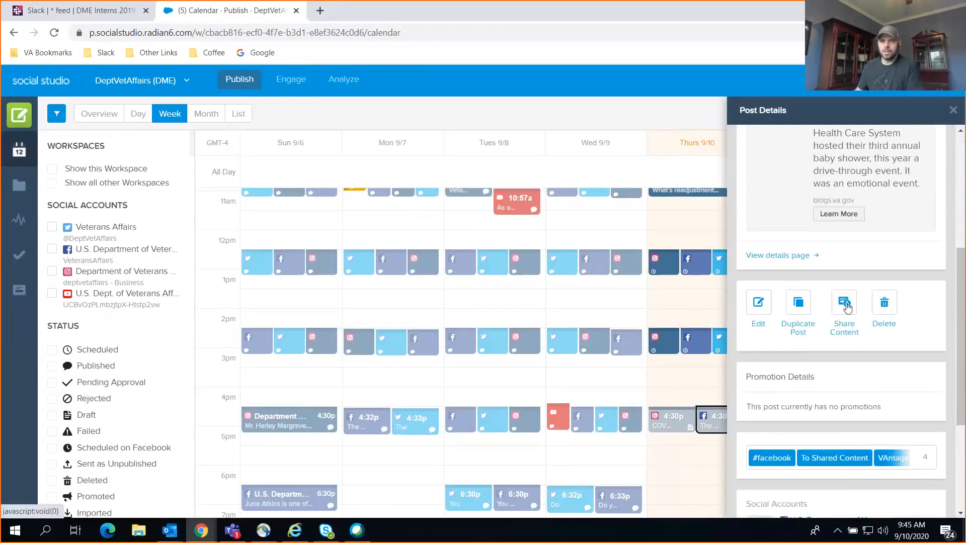
pyautogui.scroll(-3, 843, 346)
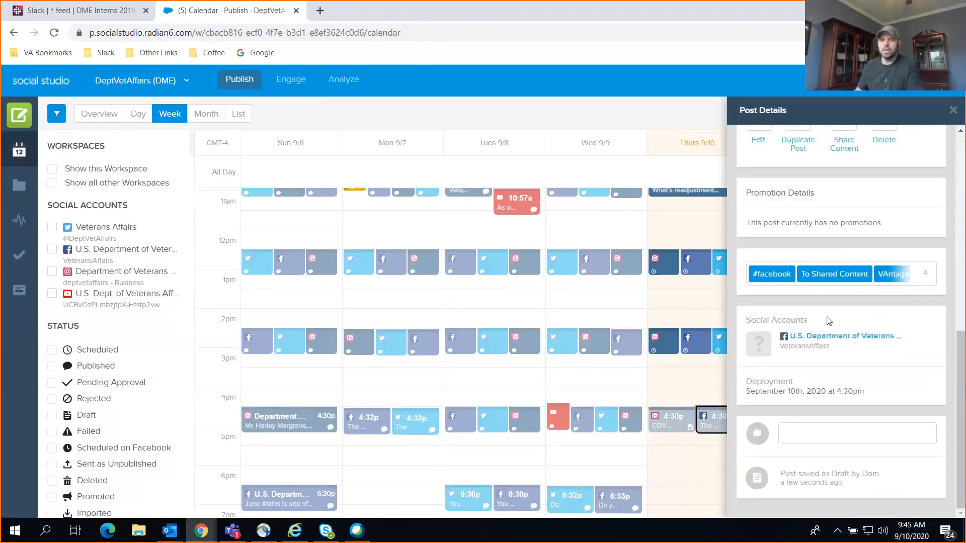
# - Share the Facebook draft's content with all workspaces, save the share and close the post details
pyautogui.scroll(3, 844, 343)
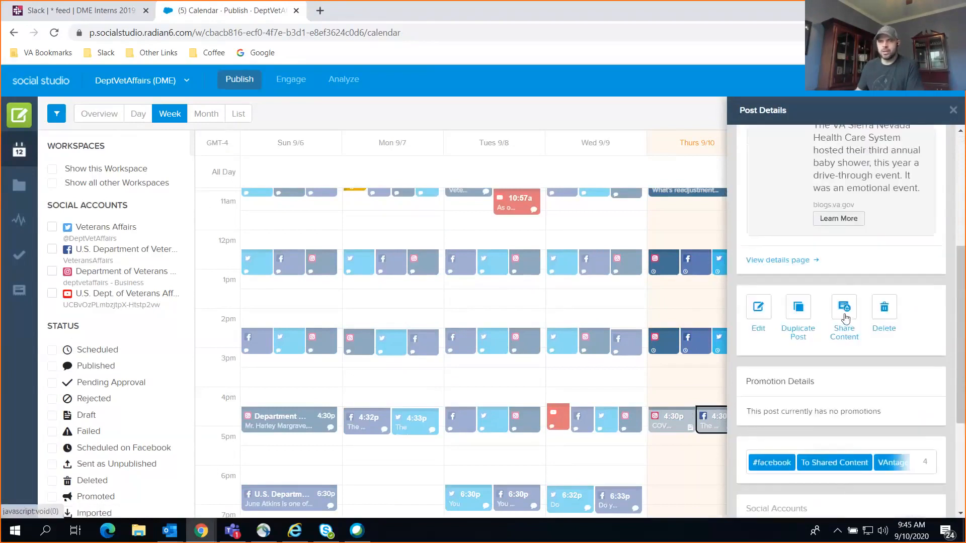
pyautogui.click(843, 308)
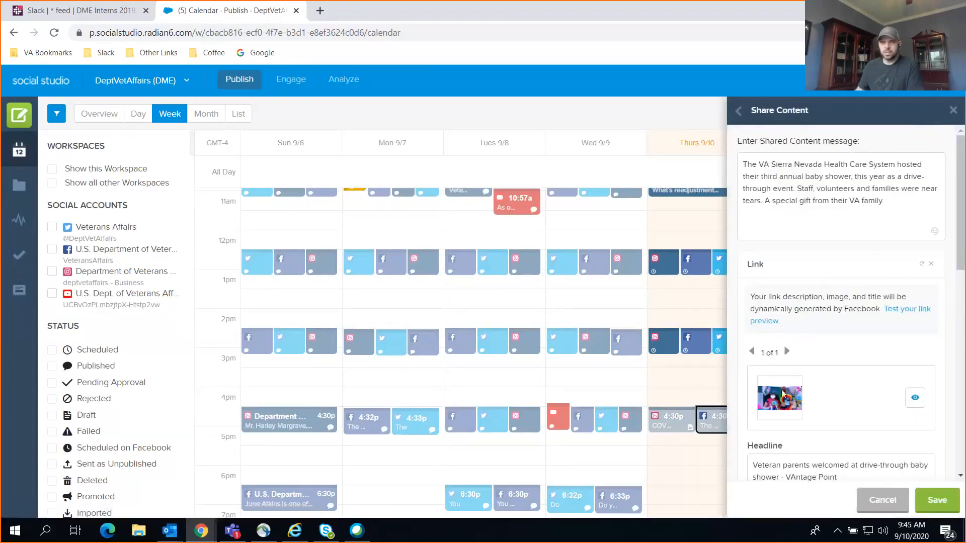
pyautogui.scroll(-4, 785, 405)
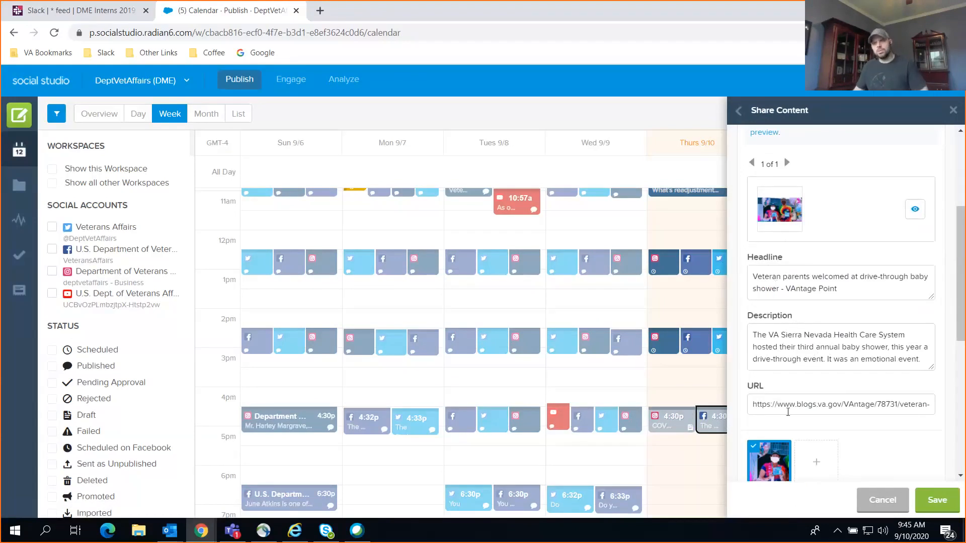
pyautogui.scroll(-5, 787, 406)
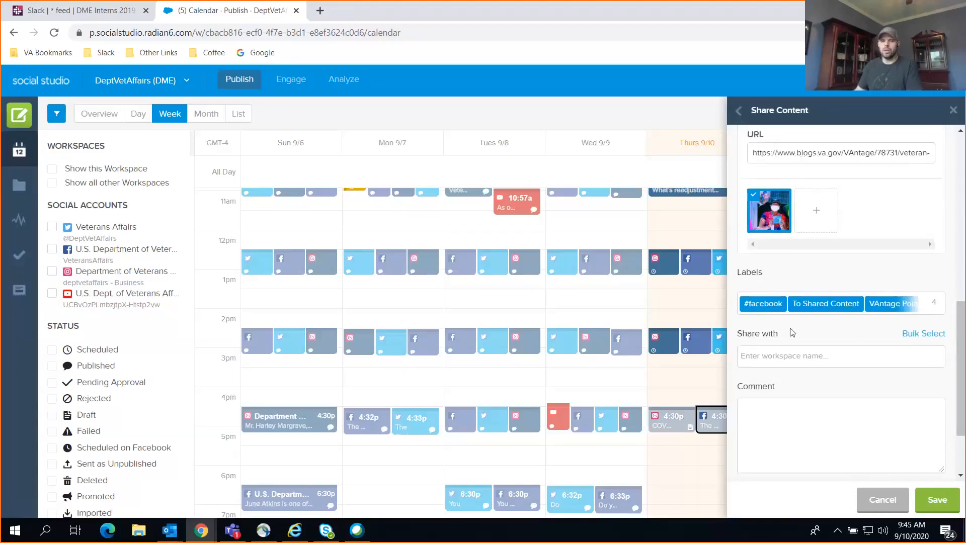
pyautogui.scroll(-2, 871, 297)
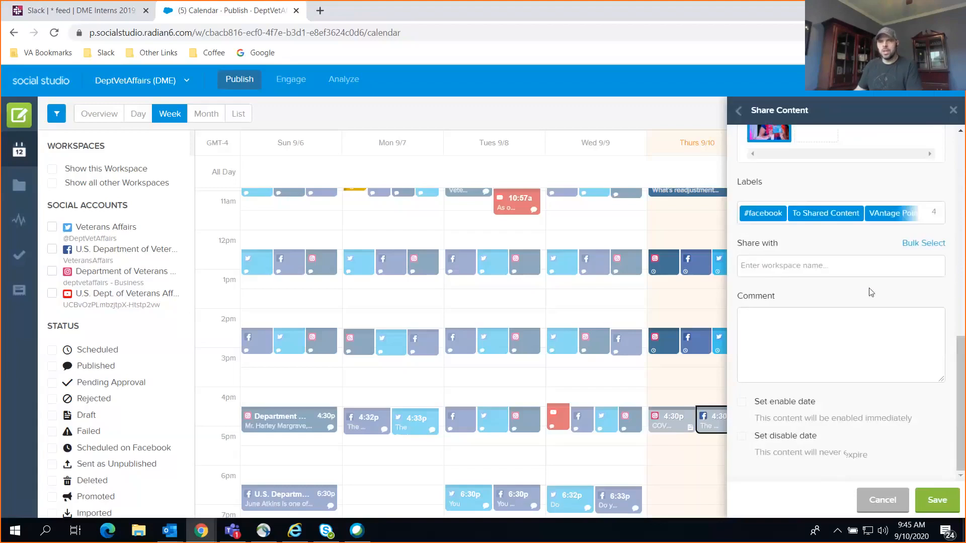
pyautogui.click(805, 270)
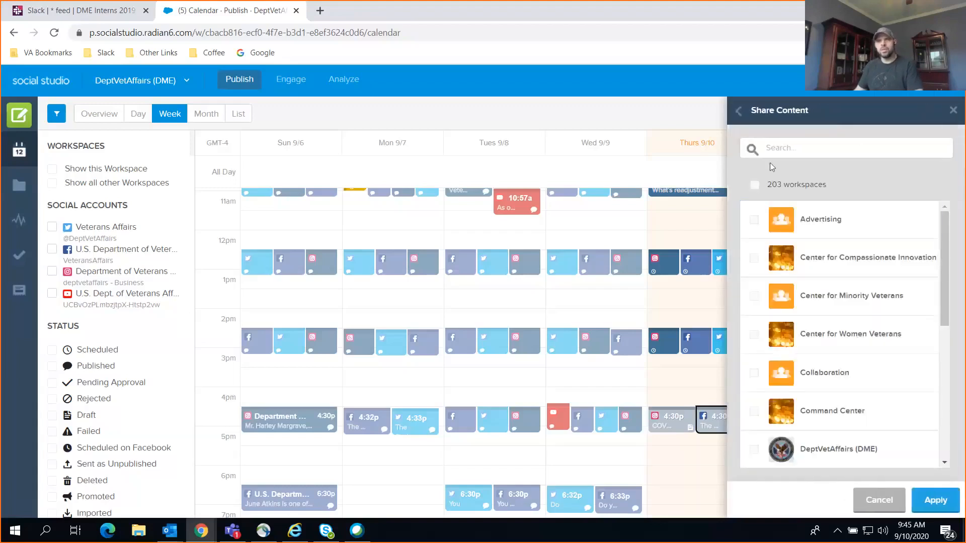
pyautogui.click(754, 186)
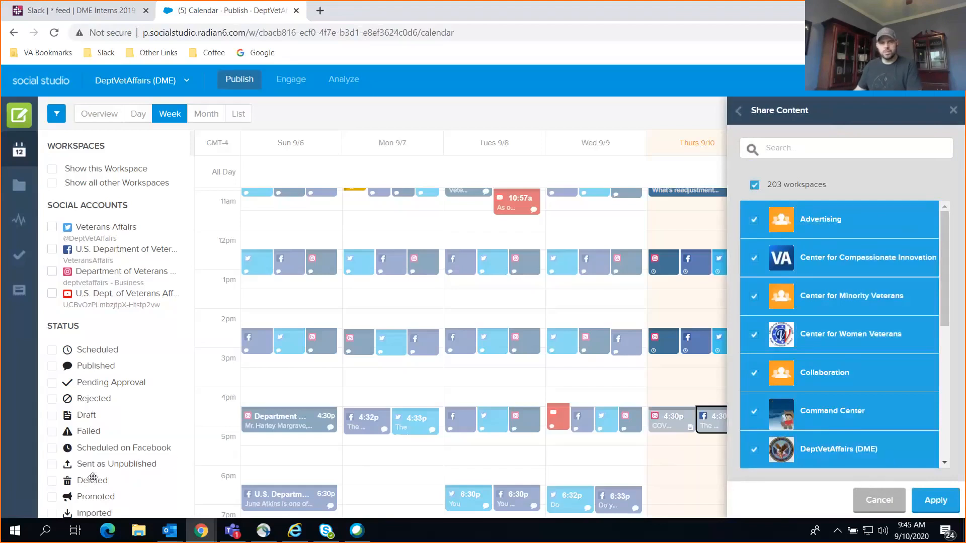
pyautogui.click(946, 500)
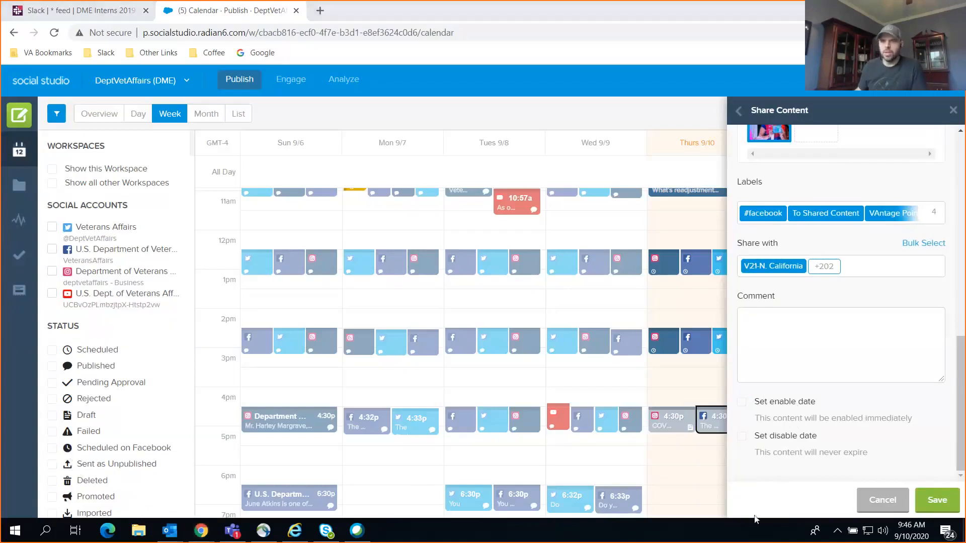
pyautogui.click(949, 507)
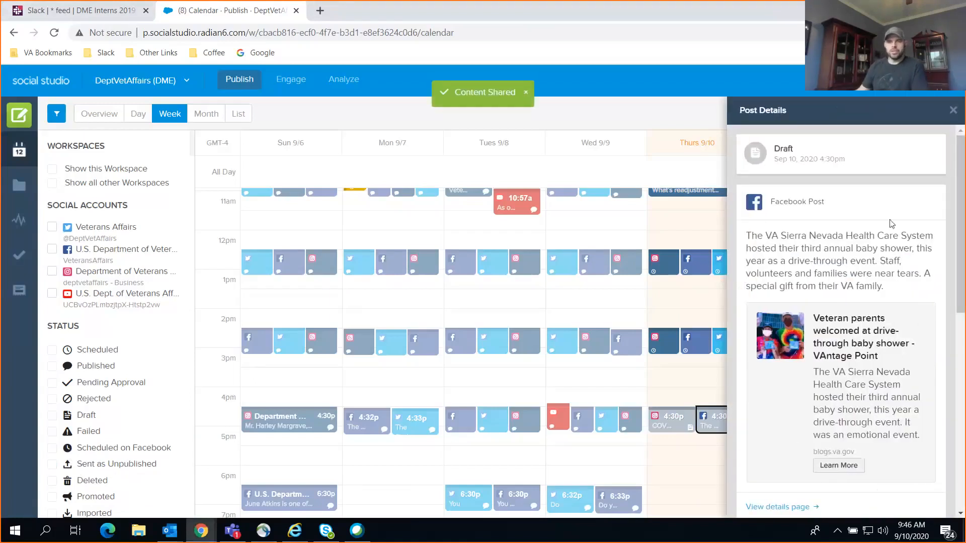
pyautogui.click(951, 112)
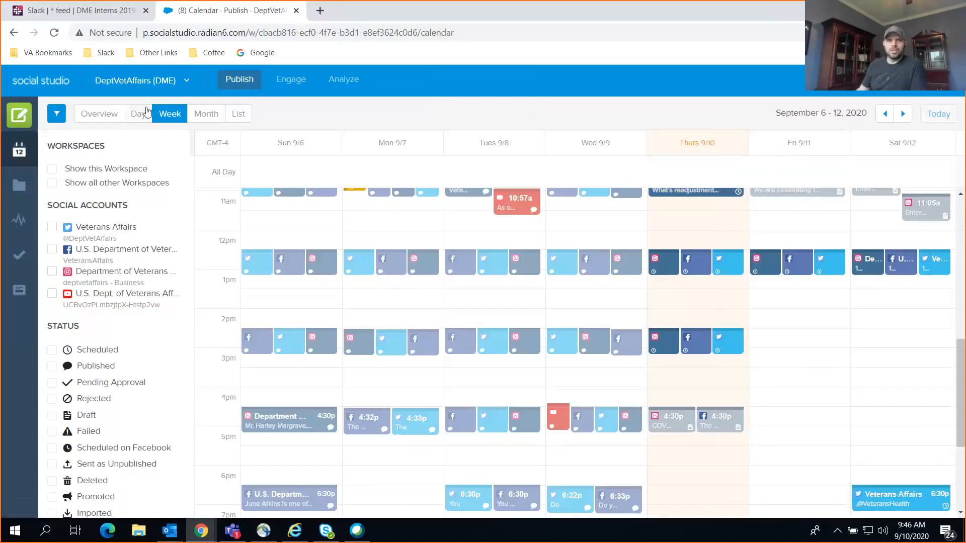
# - Switch to Slack and reply "SKED FB 4:30PM 9/10/2020" in the thread of the drive-through baby shower story in #feed
pyautogui.click(117, 8)
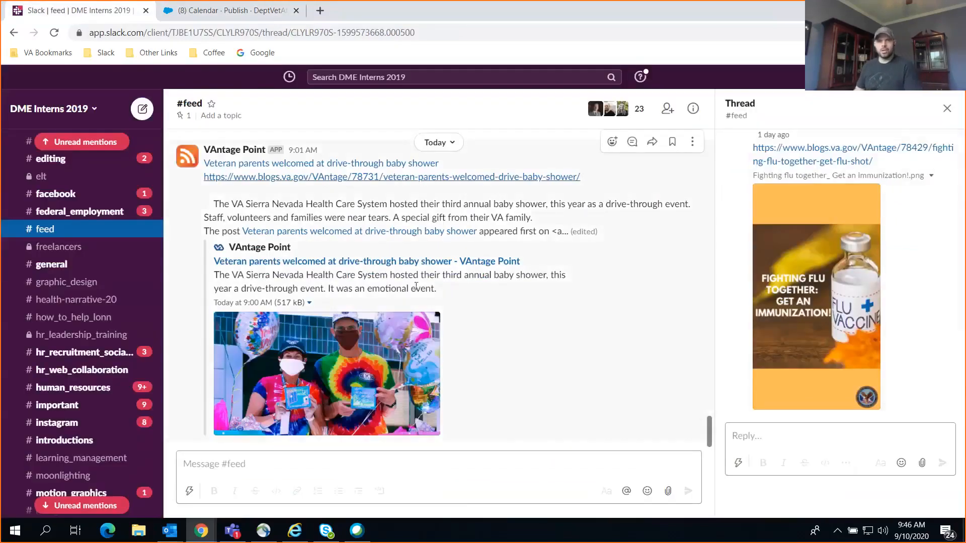
pyautogui.scroll(5, 241, 226)
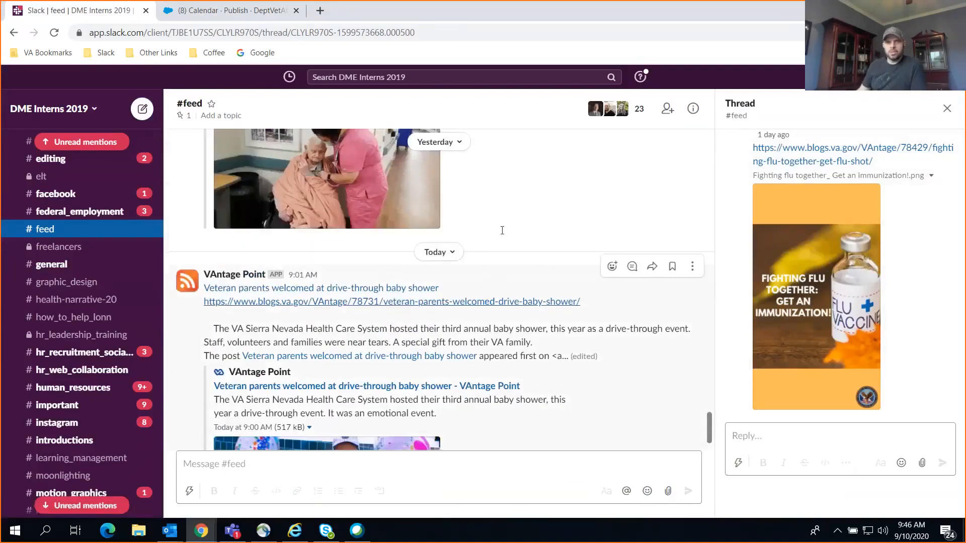
pyautogui.scroll(-5, 496, 269)
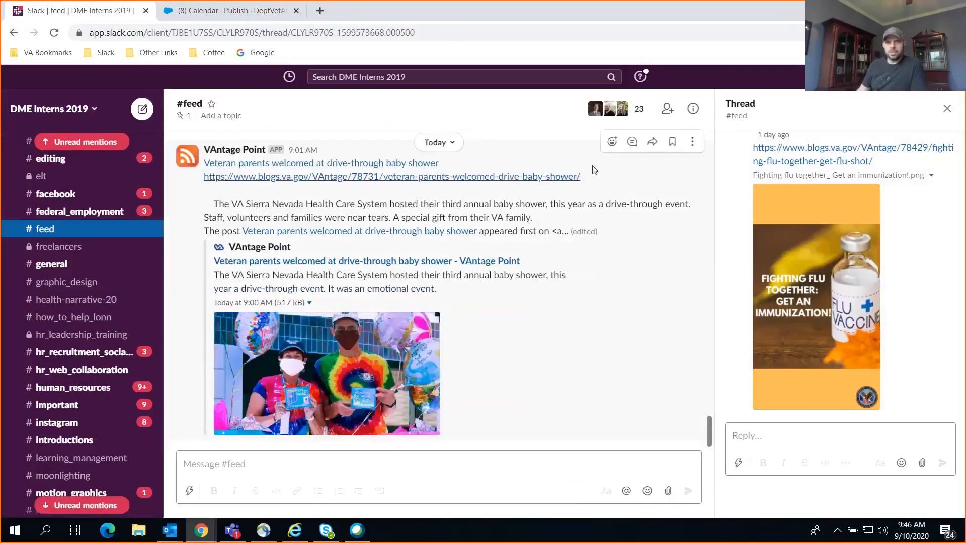
pyautogui.click(635, 145)
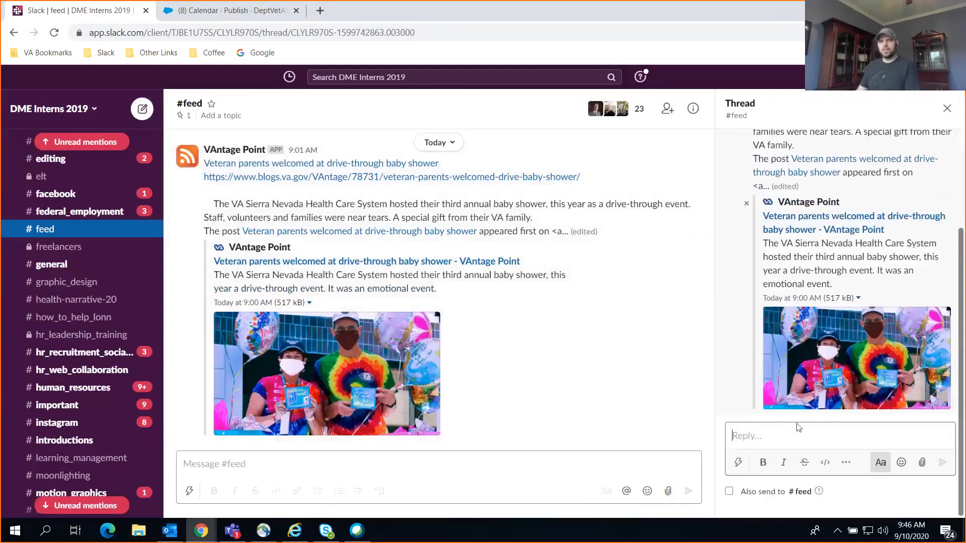
pyautogui.write('SKED FB')
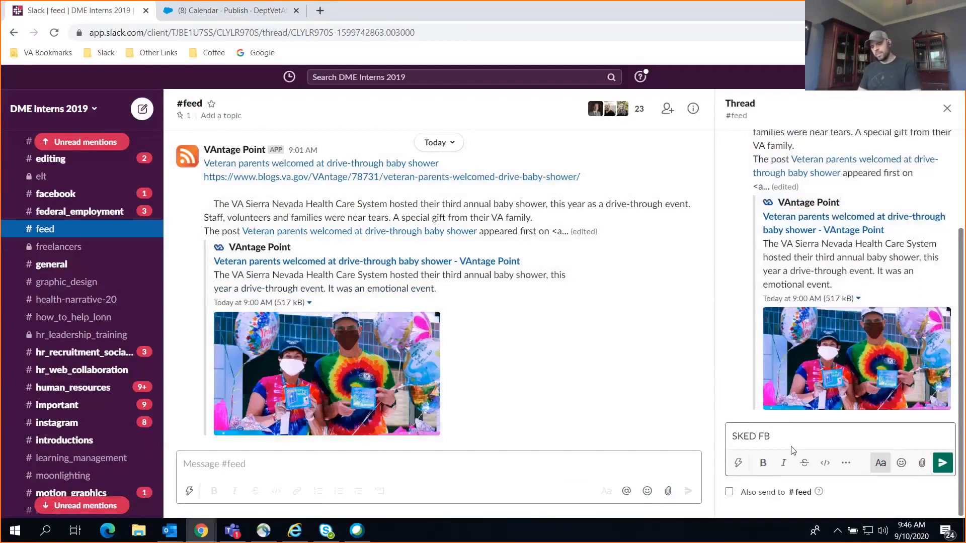
pyautogui.write('4:30PM')
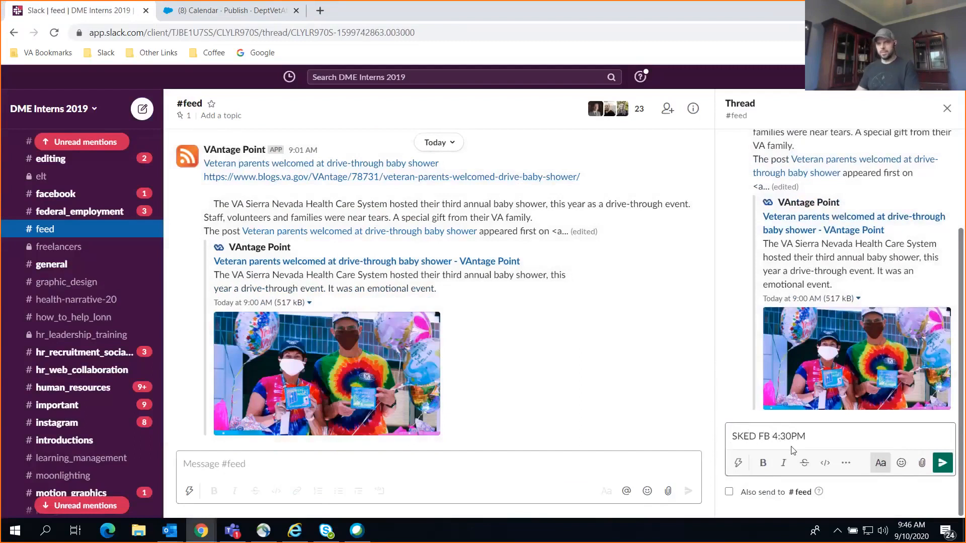
pyautogui.write(' 9/10/2020')
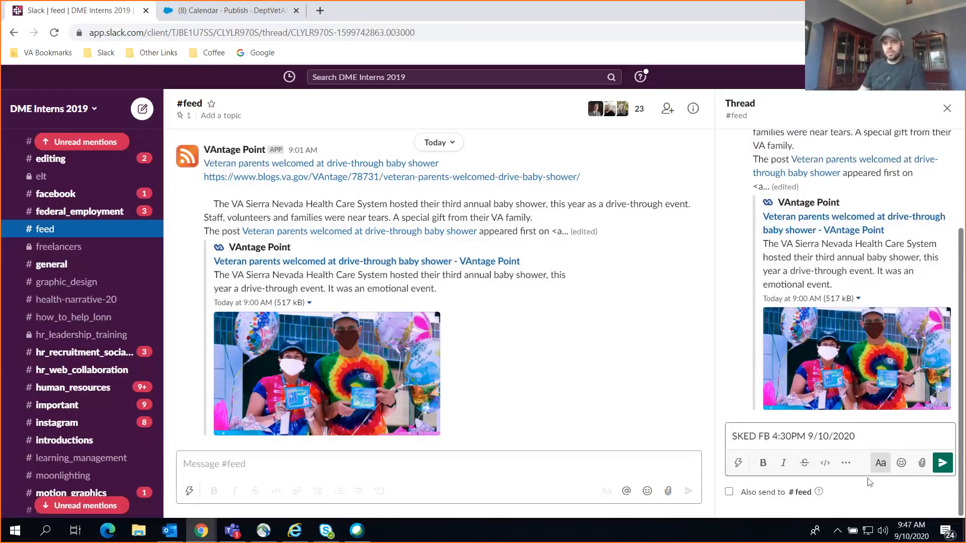
pyautogui.click(943, 463)
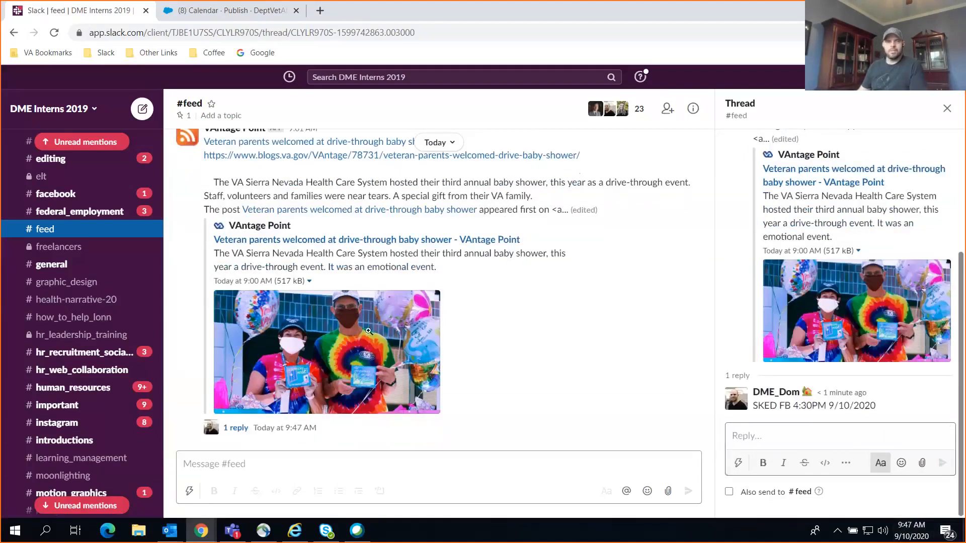
# - Switch to the Social Studio calendar and examine Thursday 9/10's published 8:30 am tweet and its linked article, closing the post details when done
pyautogui.click(174, 11)
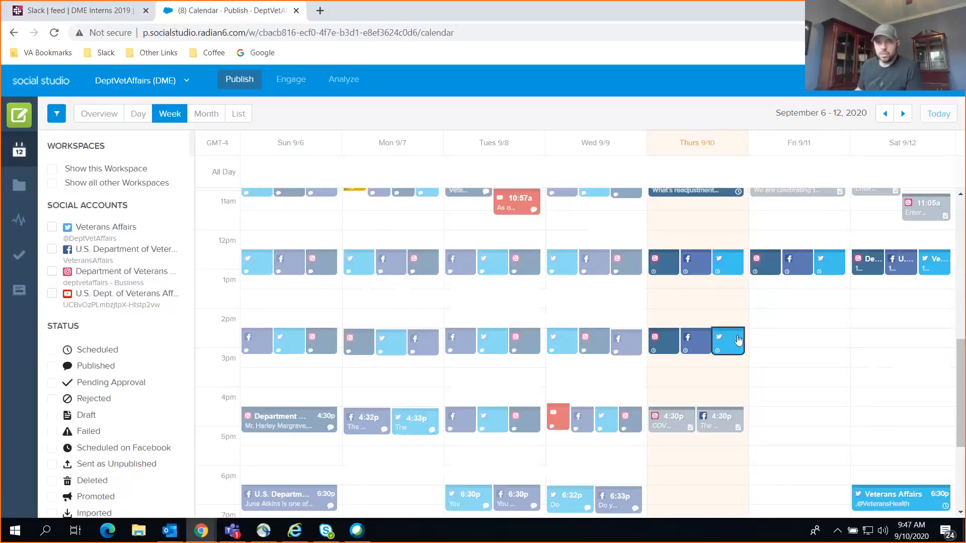
pyautogui.scroll(3, 733, 311)
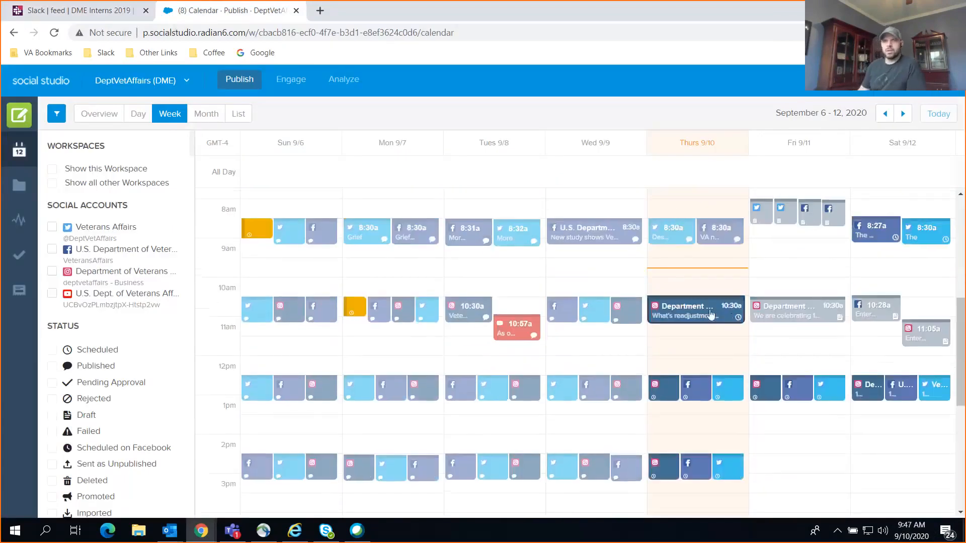
pyautogui.click(687, 235)
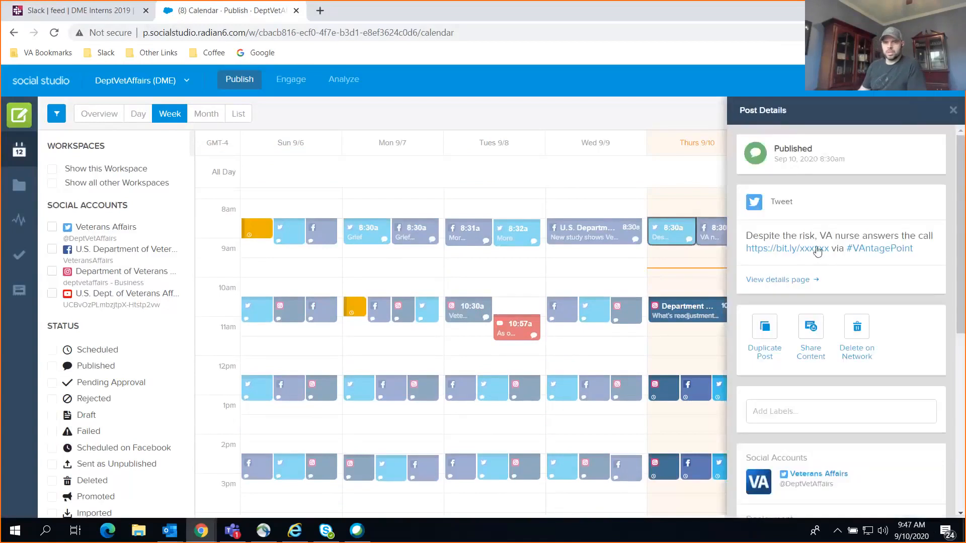
pyautogui.moveTo(791, 233); pyautogui.dragTo(934, 235)
pyautogui.click(795, 252)
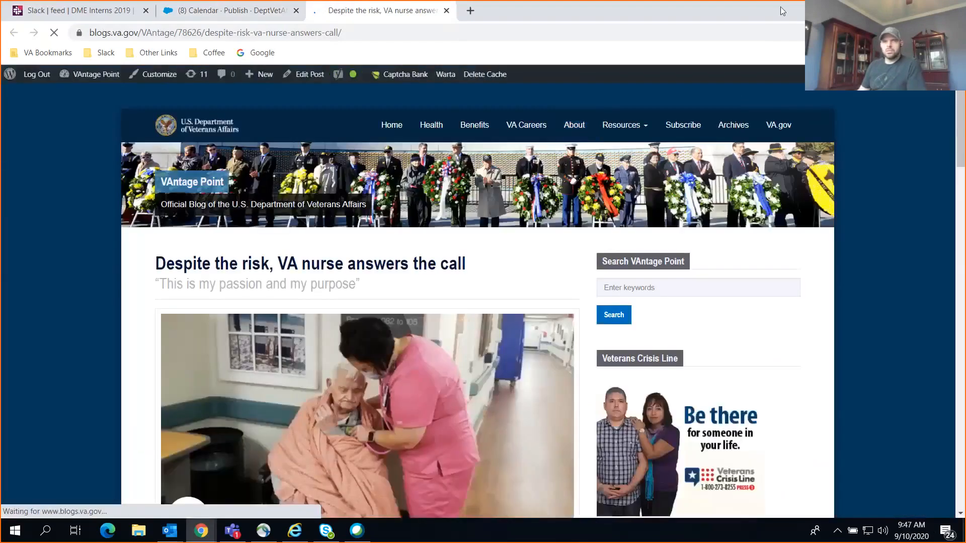
pyautogui.doubleClick(780, 7)
pyautogui.doubleClick(780, 9)
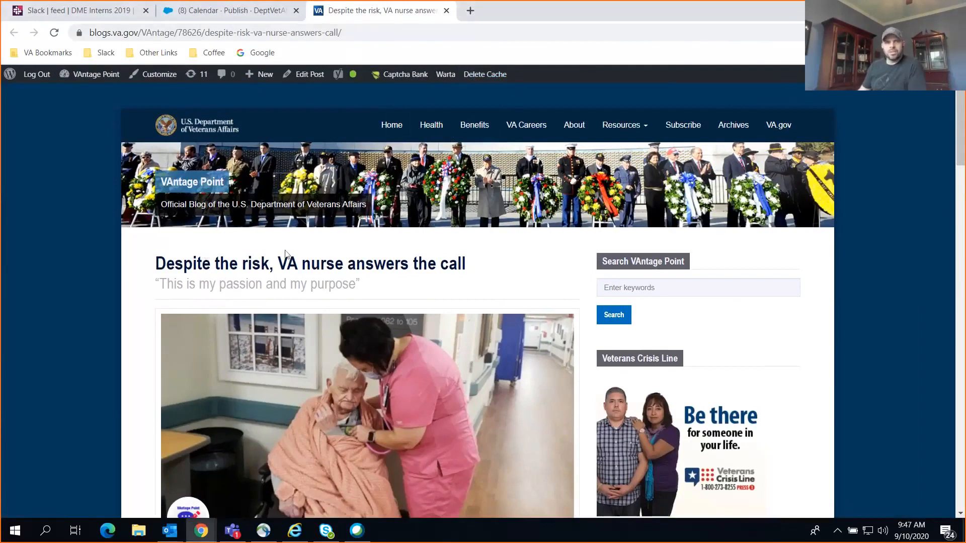
pyautogui.click(223, 14)
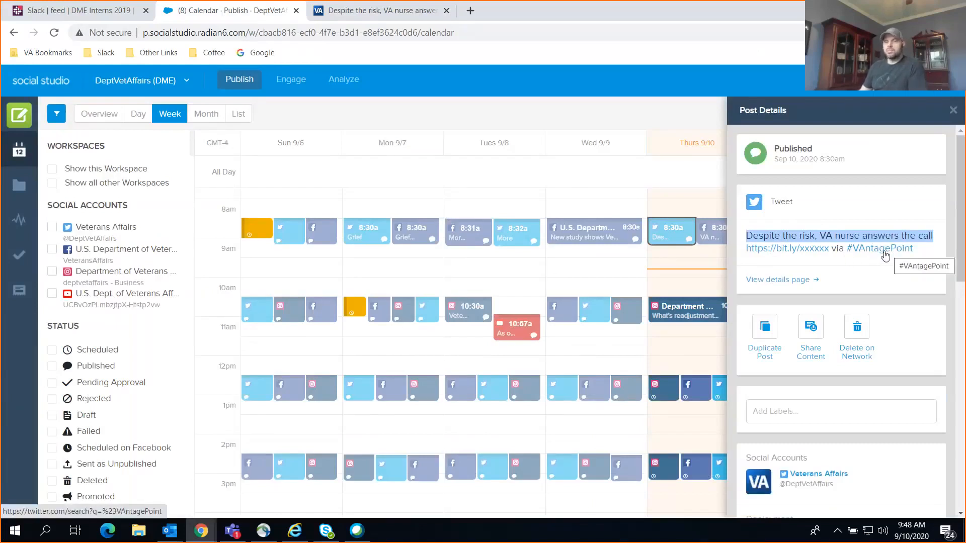
pyautogui.click(953, 110)
pyautogui.scroll(-4, 730, 382)
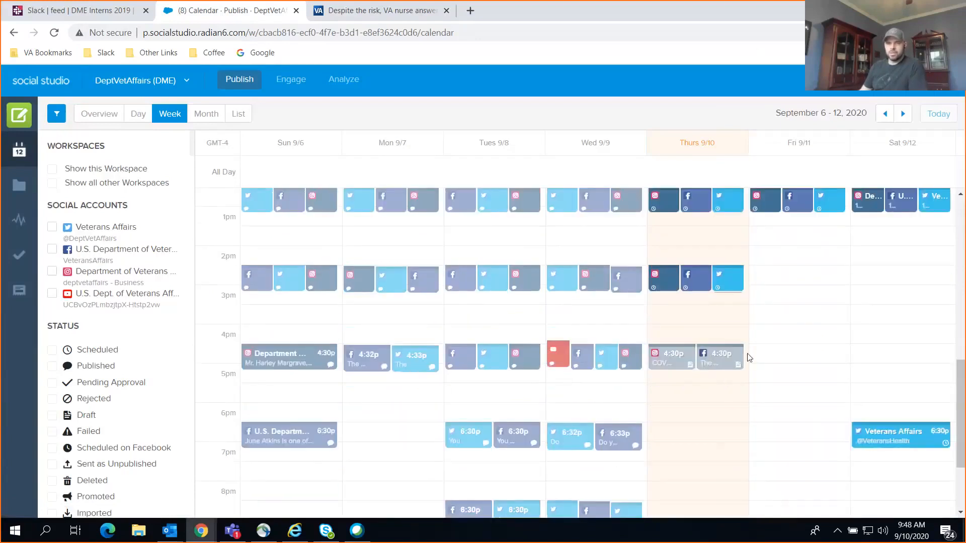
pyautogui.click(749, 358)
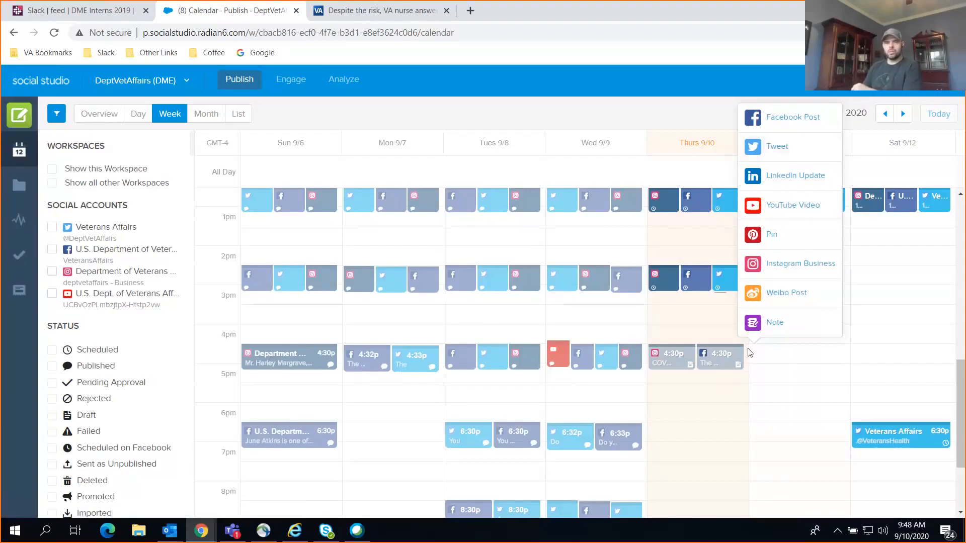
pyautogui.click(753, 146)
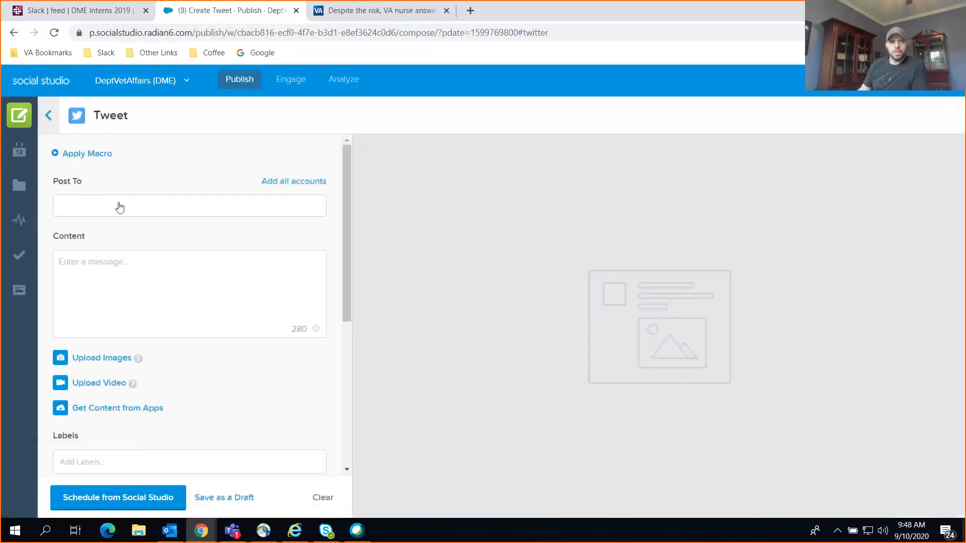
pyautogui.click(118, 207)
pyautogui.click(133, 233)
pyautogui.click(170, 286)
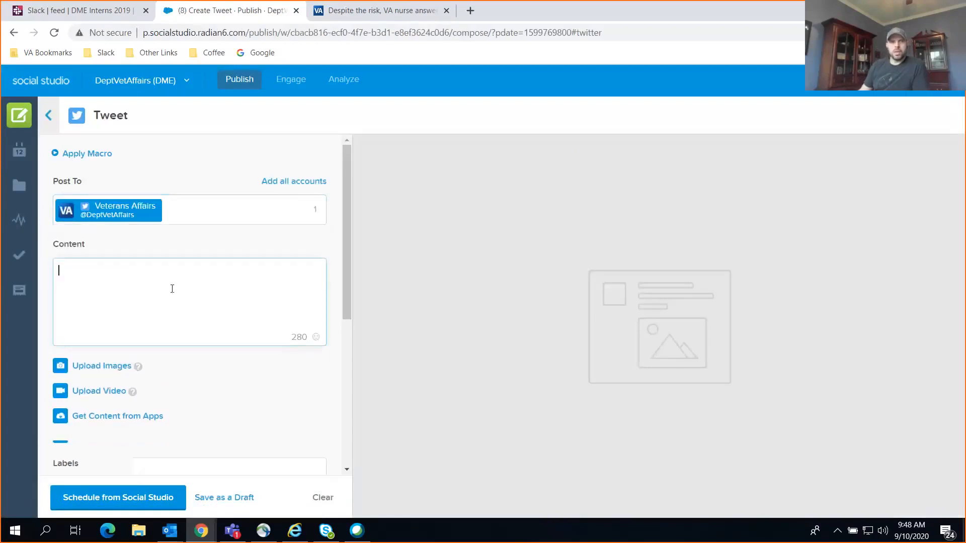
pyautogui.click(332, 12)
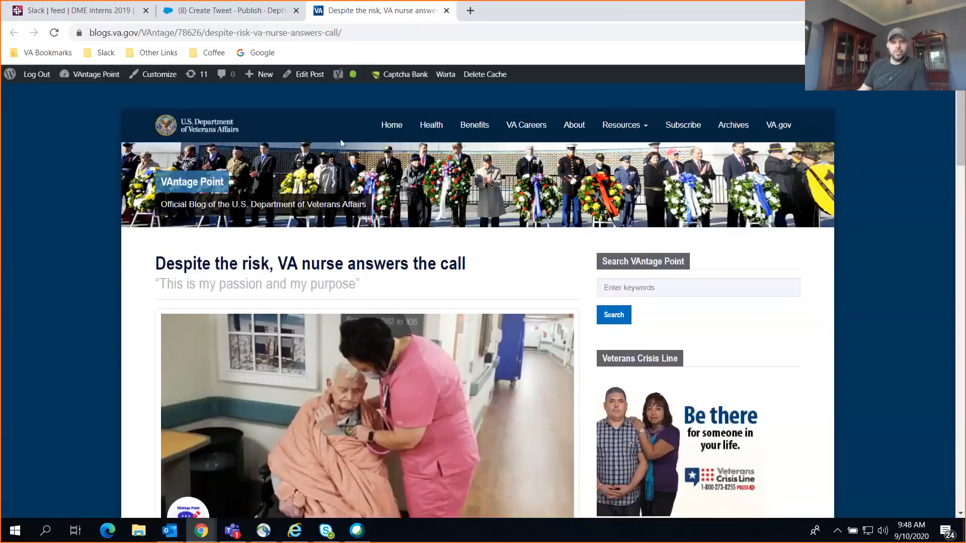
pyautogui.moveTo(154, 261); pyautogui.dragTo(473, 240)
pyautogui.click(461, 266)
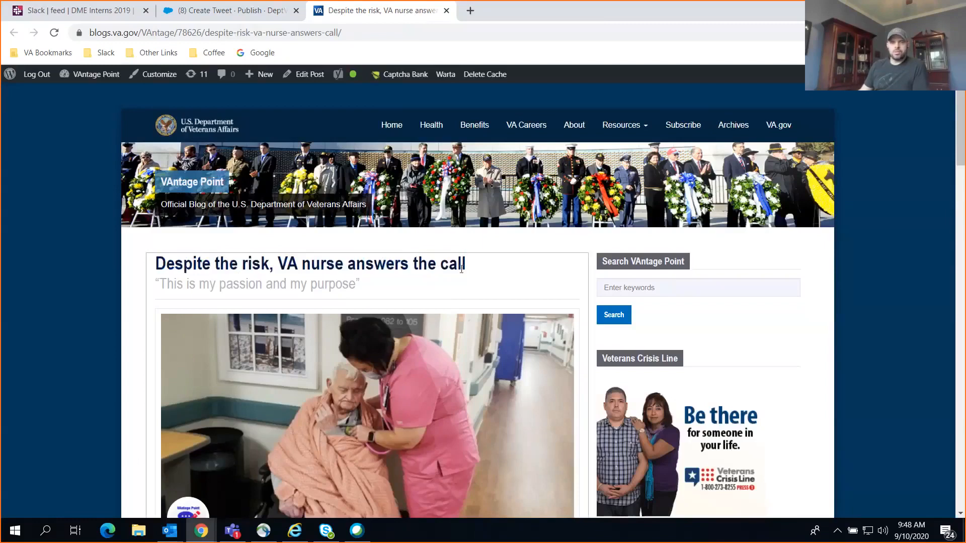
pyautogui.click(201, 10)
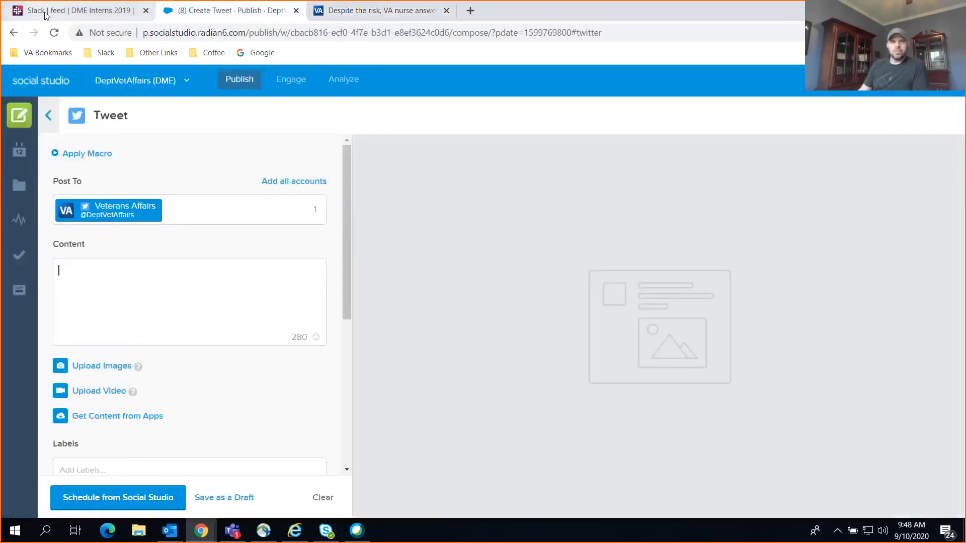
# - Open the drive-through baby shower story from Slack's #feed and copy its headline into the tweet's content
pyautogui.click(46, 15)
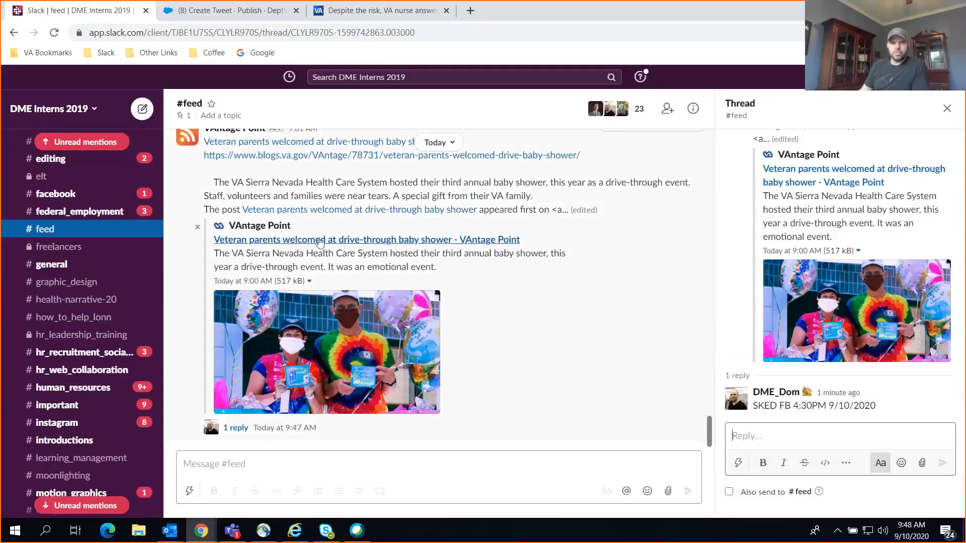
pyautogui.click(274, 242)
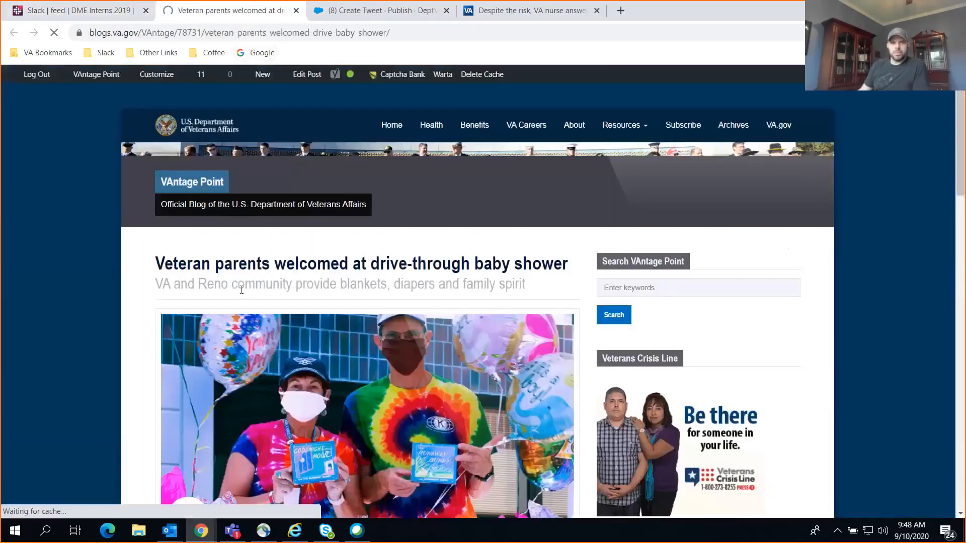
pyautogui.moveTo(154, 264); pyautogui.dragTo(574, 260)
pyautogui.hotkey('ctrl', 'c')
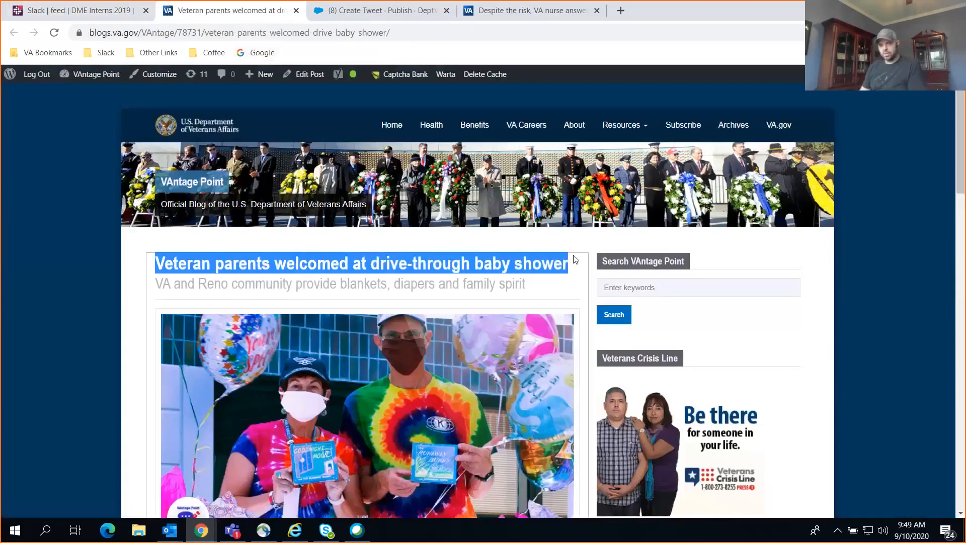
pyautogui.click(334, 12)
pyautogui.click(92, 294)
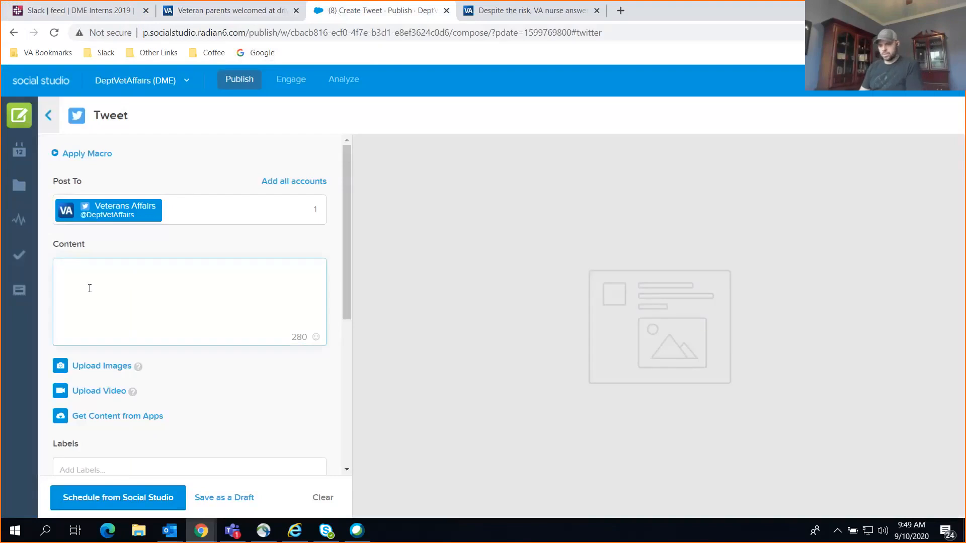
pyautogui.hotkey('ctrl', 'v')
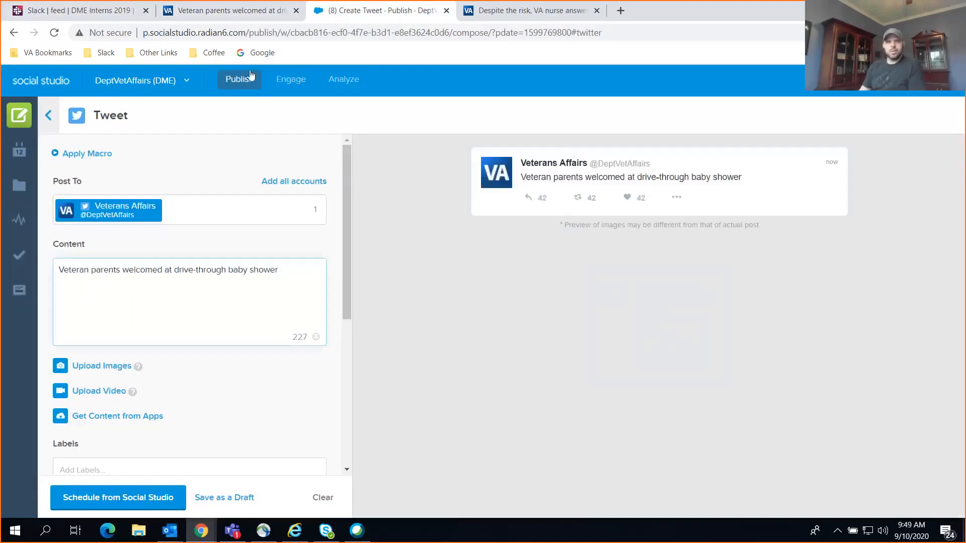
# - Close the nurse article and add the baby shower article's web address after the headline in the tweet's content
pyautogui.click(581, 16)
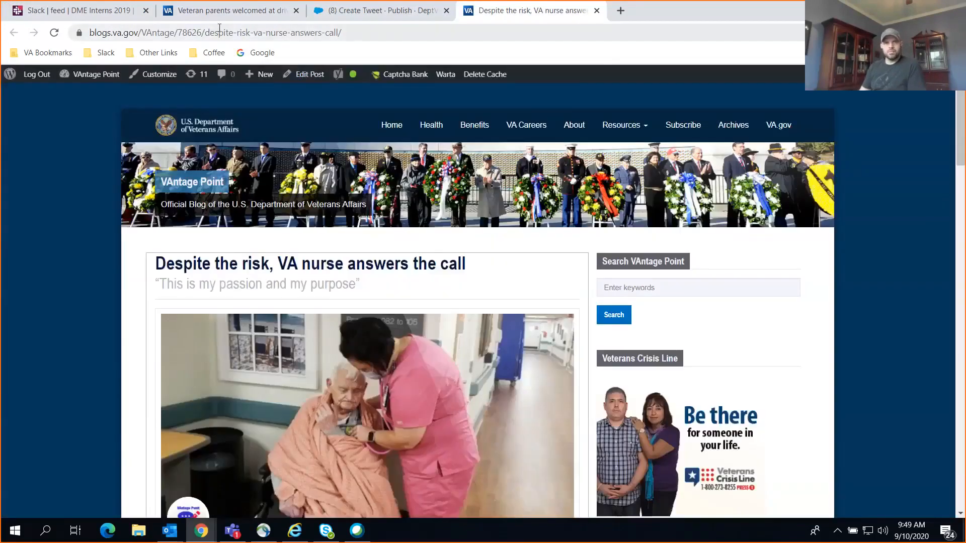
pyautogui.hotkey('ctrl', 'w')
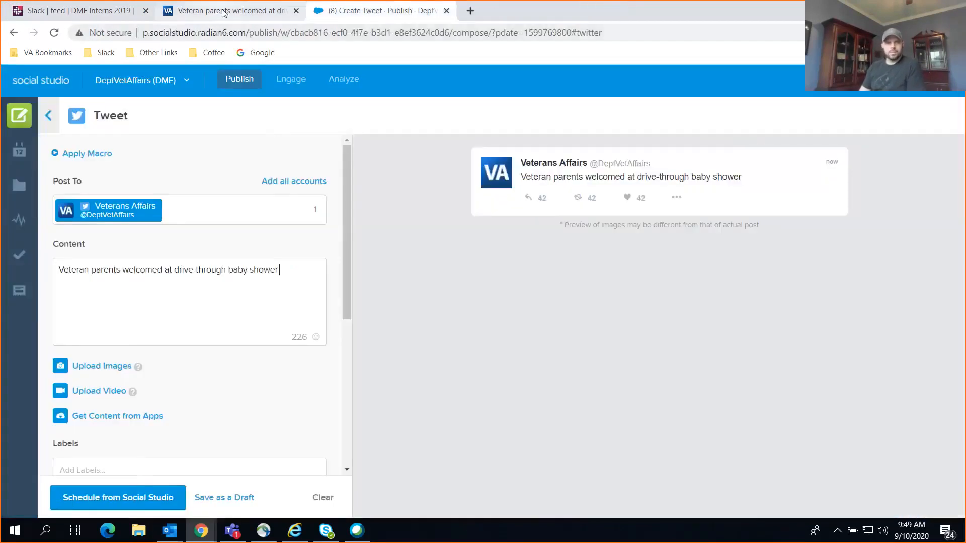
pyautogui.click(224, 11)
pyautogui.click(225, 33)
pyautogui.hotkey('ctrl', 'c')
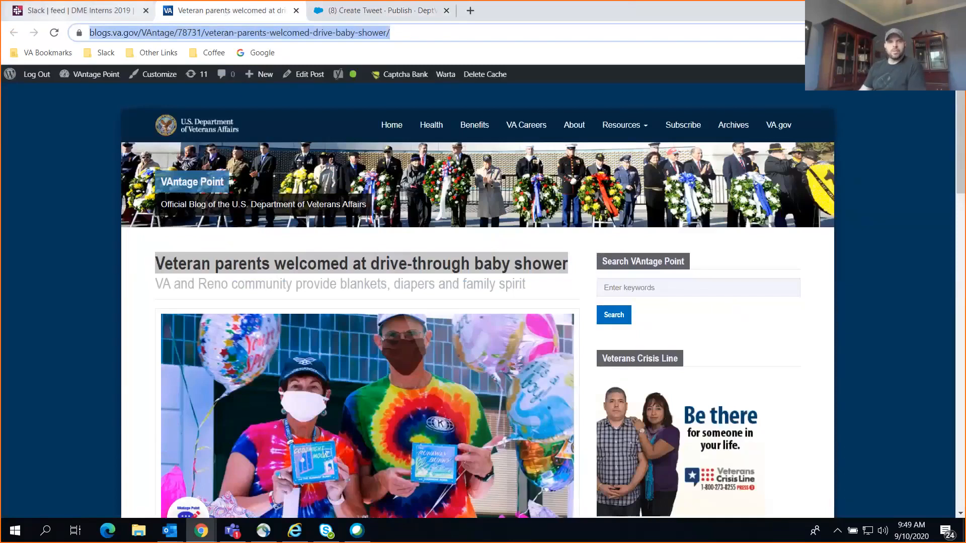
pyautogui.click(73, 10)
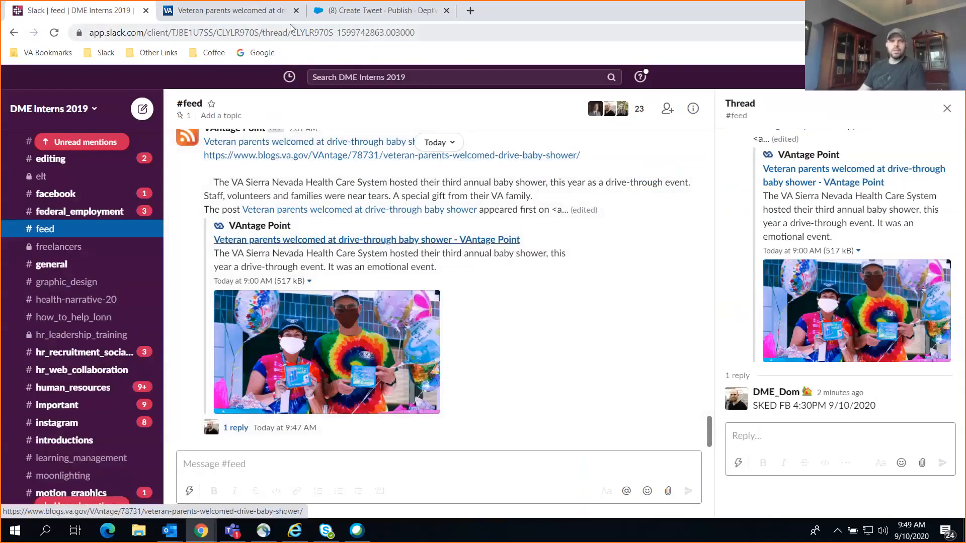
pyautogui.click(324, 16)
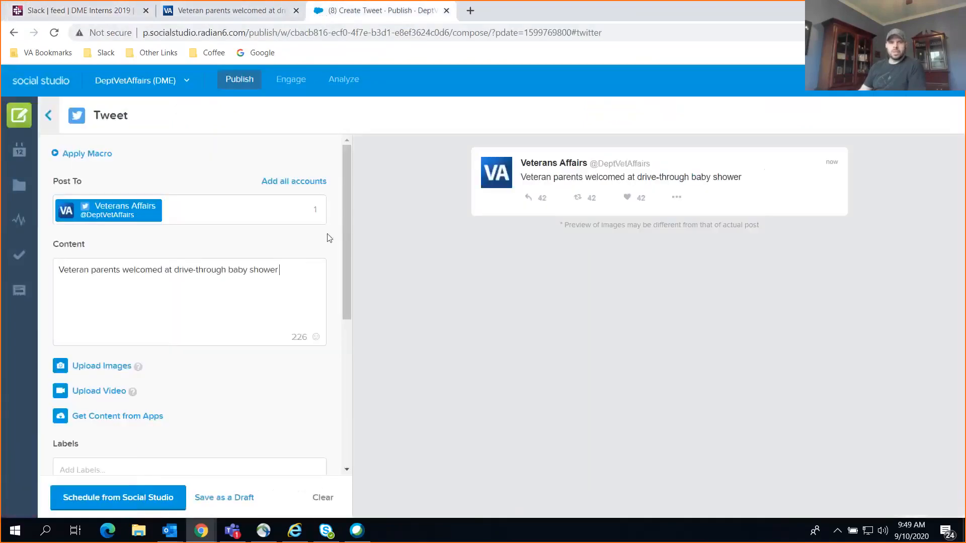
pyautogui.click(288, 265)
pyautogui.press('BackSpace')
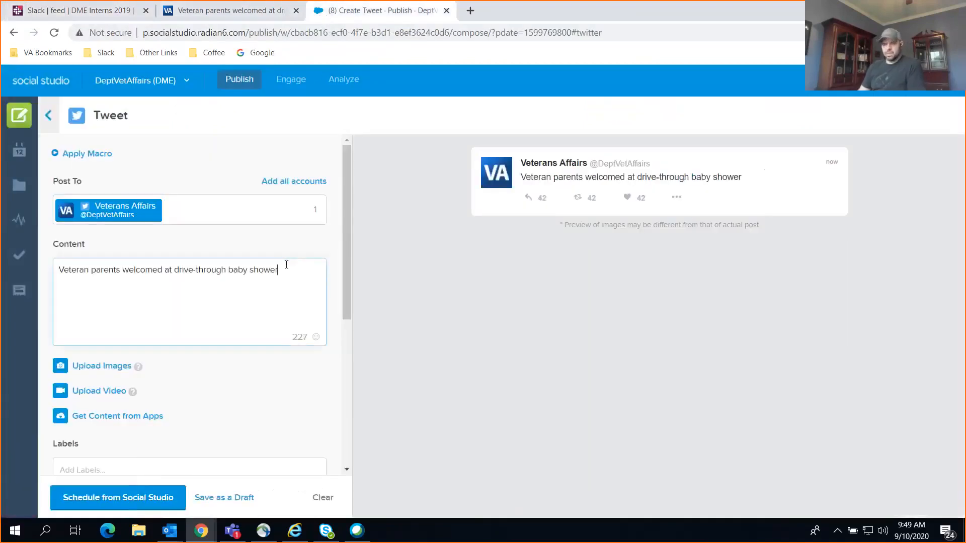
pyautogui.hotkey('ctrl', 'v')
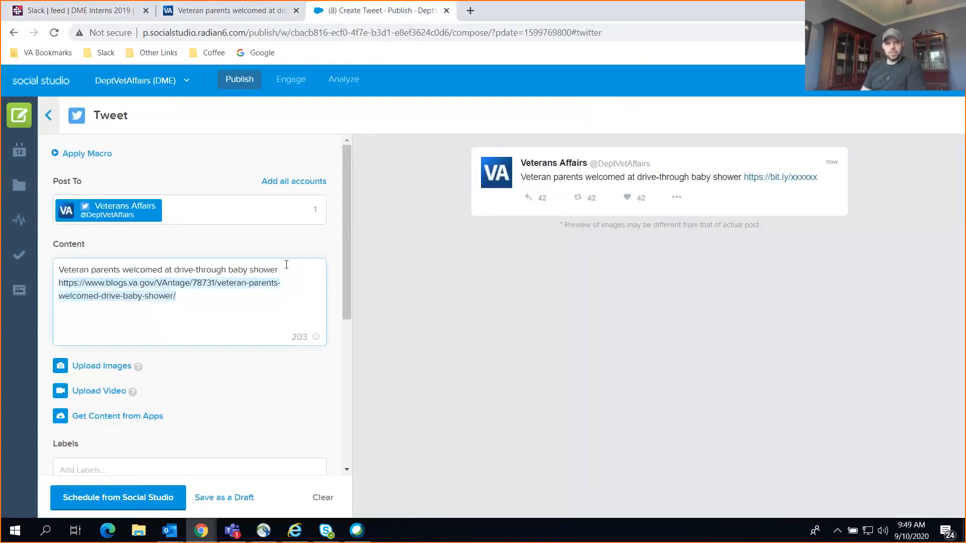
# - Add the lowercase word "via" after the article link in the tweet's content
pyautogui.write('VIA')
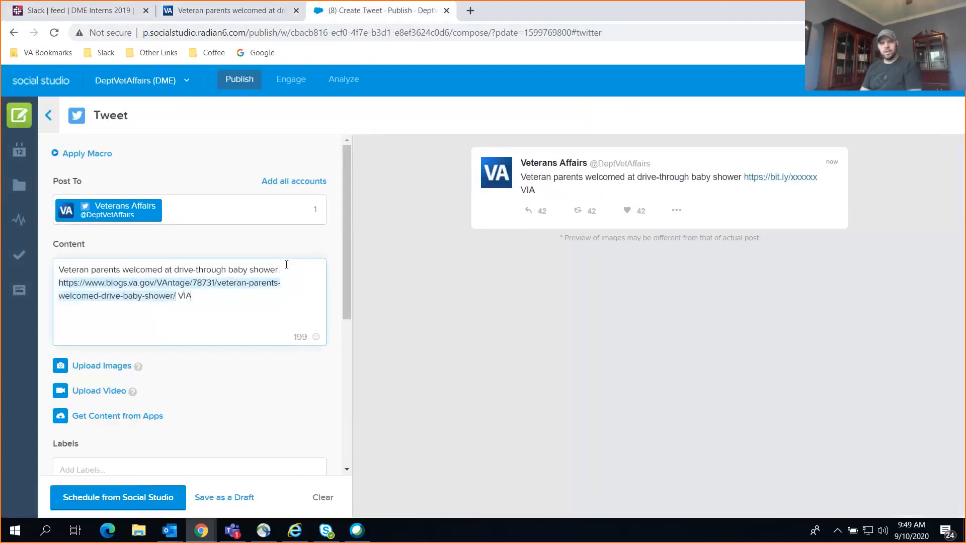
pyautogui.press('BackSpace')
pyautogui.press('BackSpace')
pyautogui.press('BackSpace')
pyautogui.write('v')
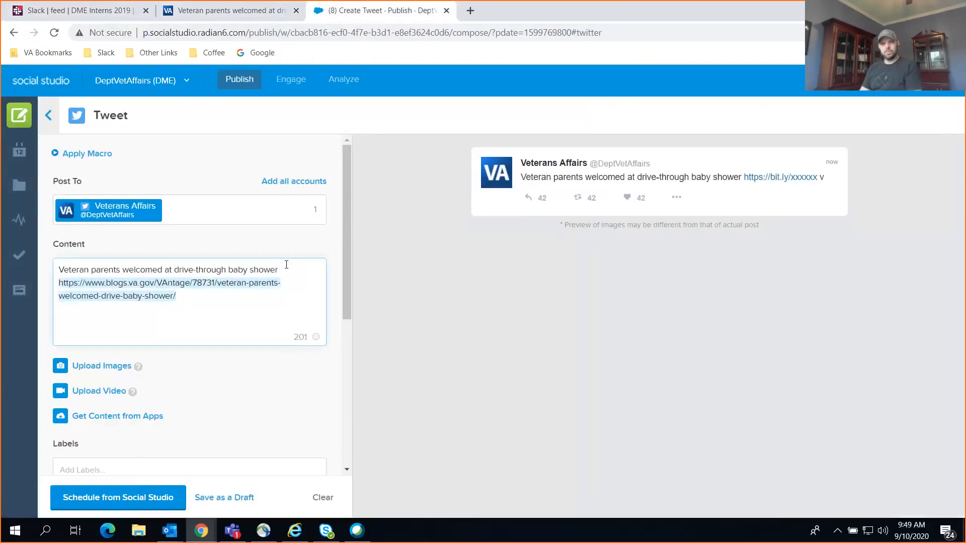
pyautogui.write('ia')
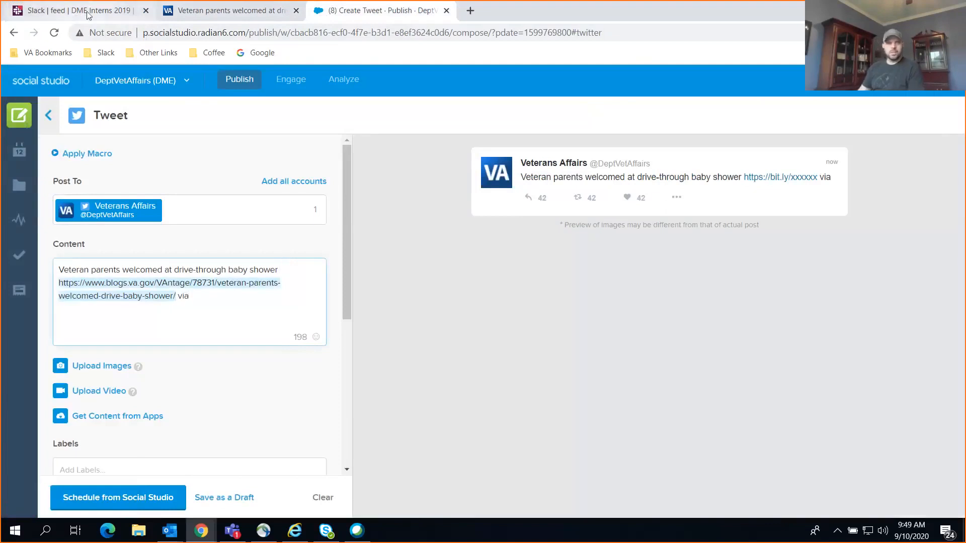
# - Copy the #VAntagePoint hashtag from Thursday 9/10's published 8:30 am tweet and append it after "via" in the new tweet
pyautogui.click(240, 80)
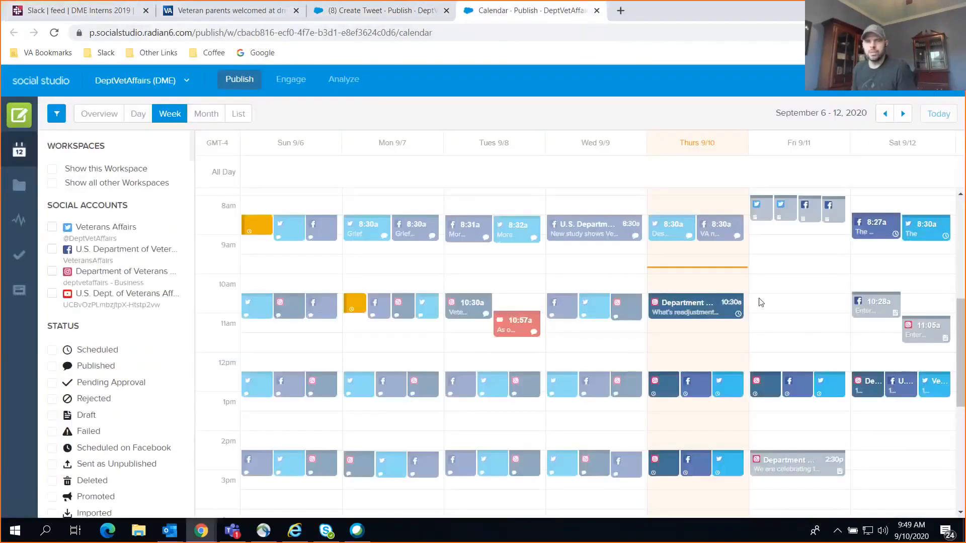
pyautogui.scroll(3, 761, 302)
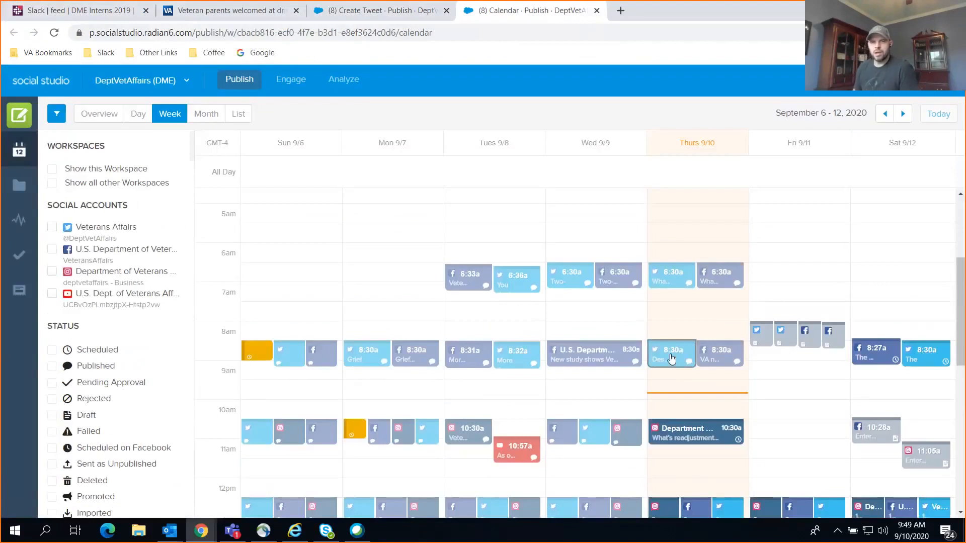
pyautogui.click(671, 358)
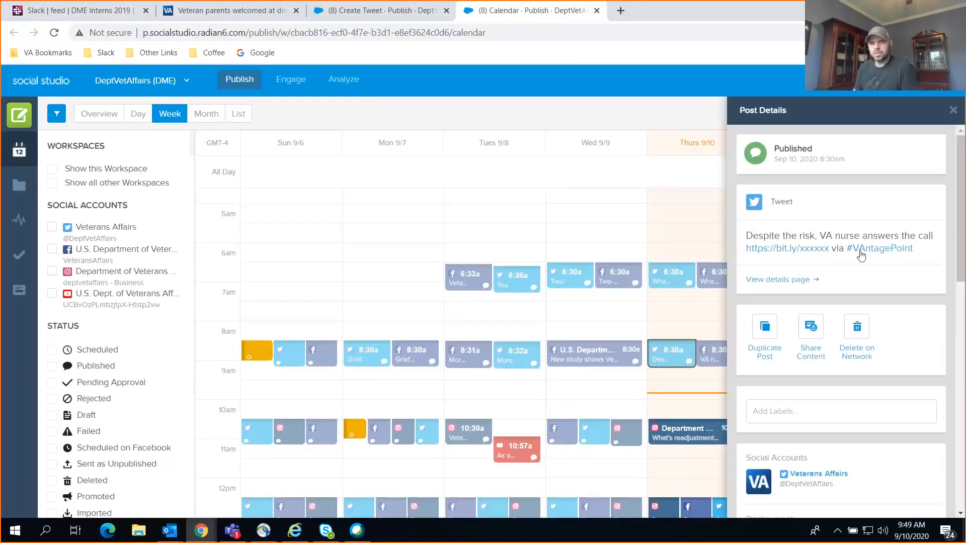
pyautogui.moveTo(920, 252); pyautogui.dragTo(846, 252)
pyautogui.hotkey('ctrl', 'c')
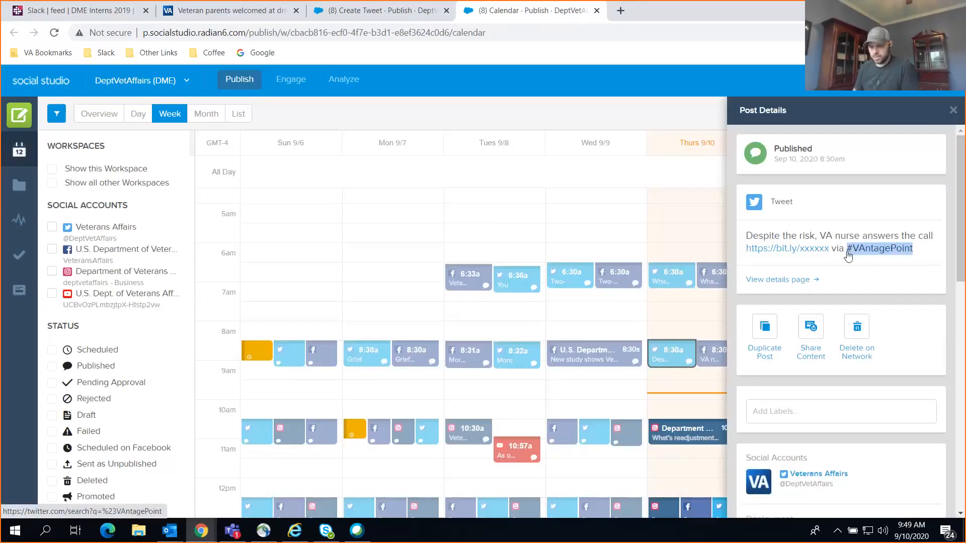
pyautogui.click(346, 11)
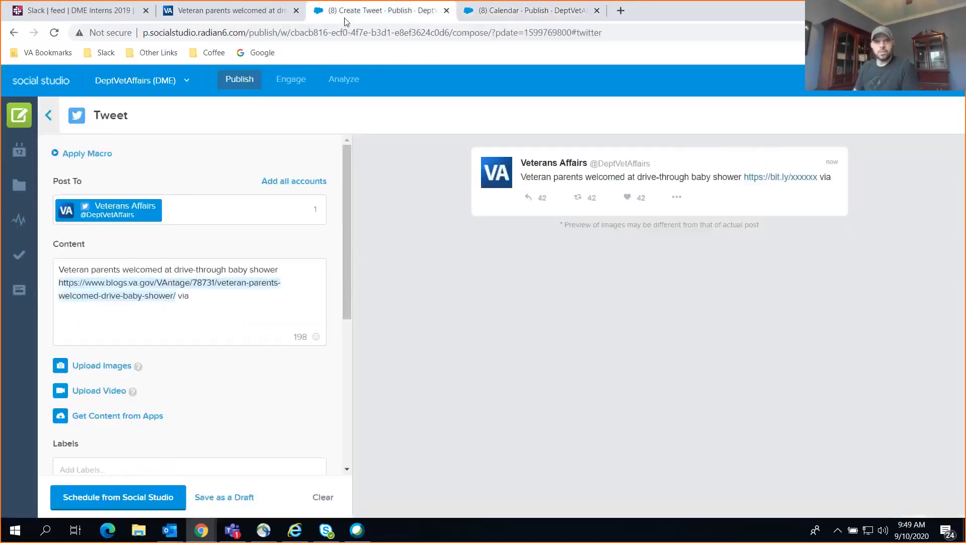
pyautogui.click(228, 319)
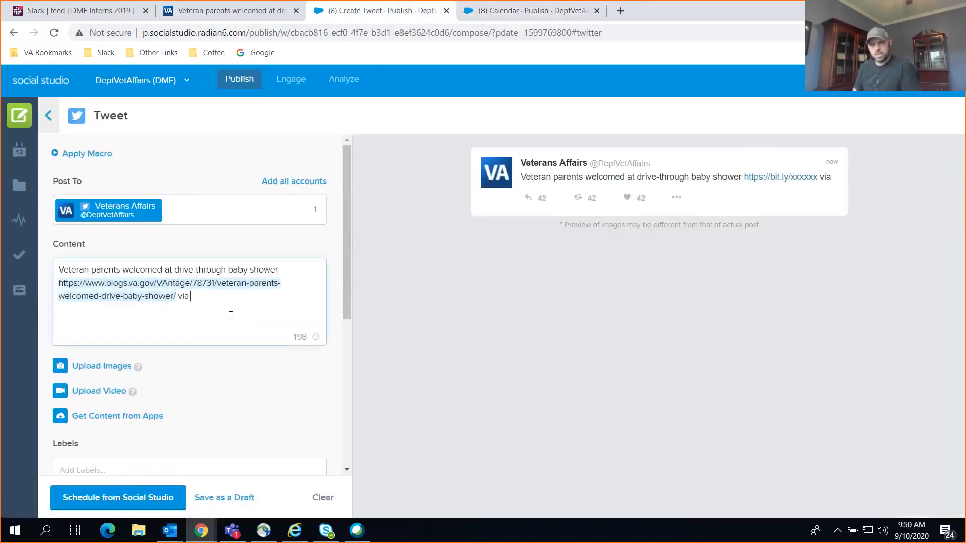
pyautogui.hotkey('ctrl', 'v')
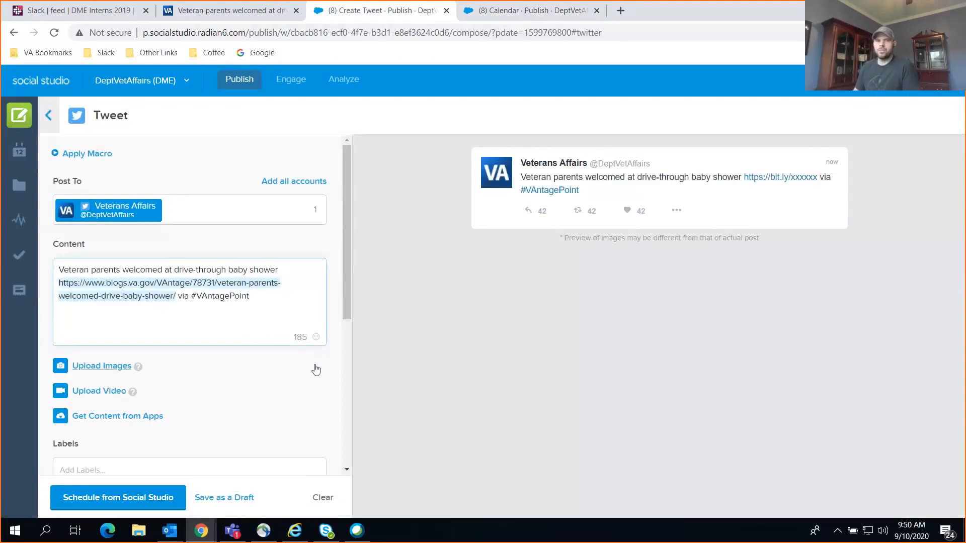
# - Label the new tweet with #twitter, Volunteering, VAntage Point and To Shared Content
pyautogui.scroll(-3, 267, 347)
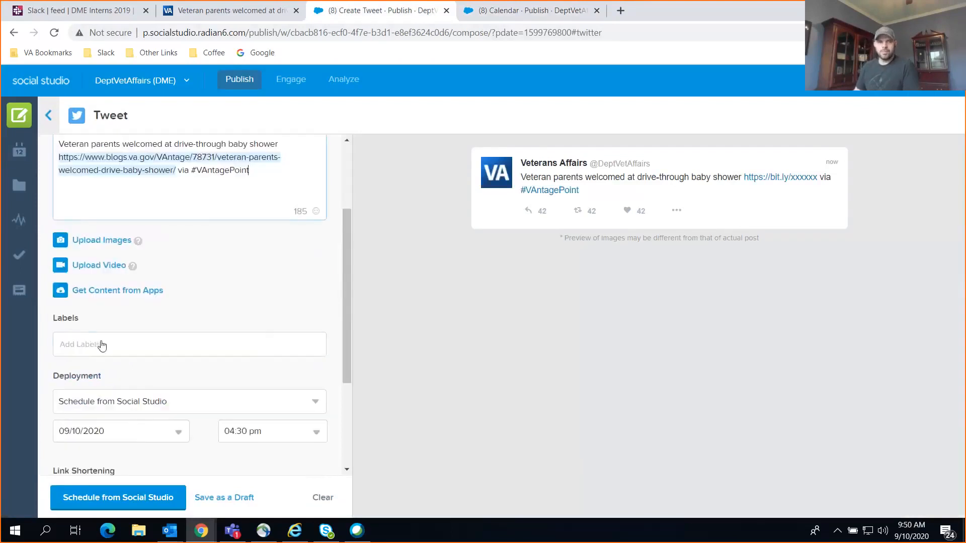
pyautogui.click(98, 343)
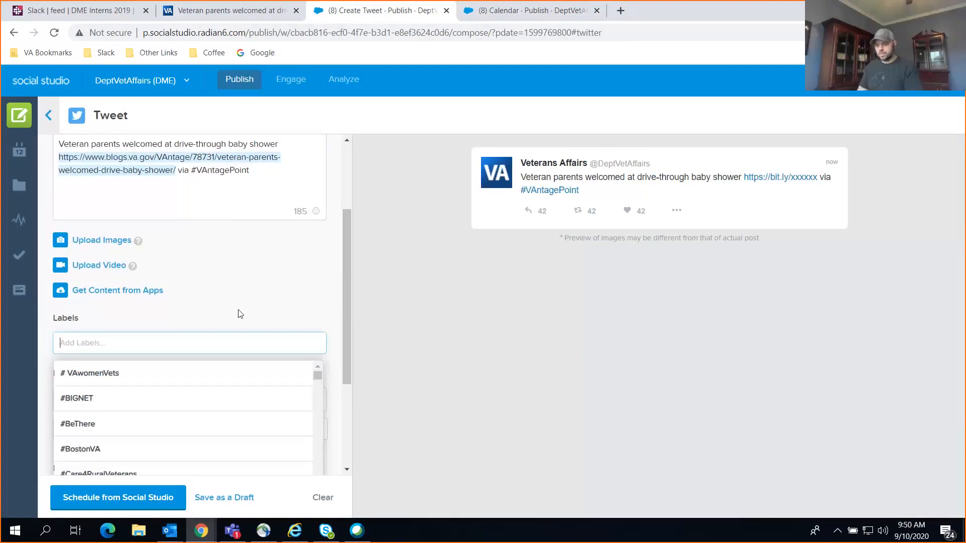
pyautogui.write('#twitt')
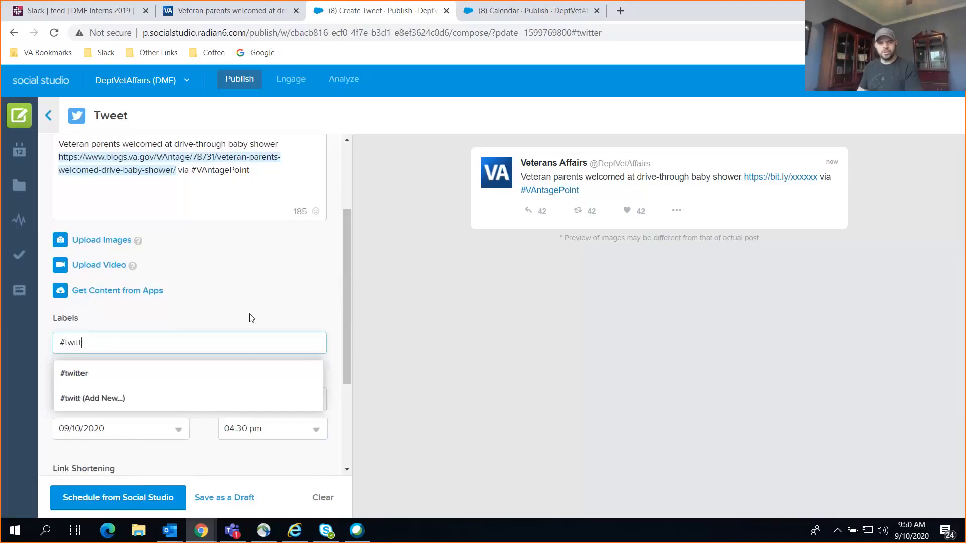
pyautogui.click(241, 373)
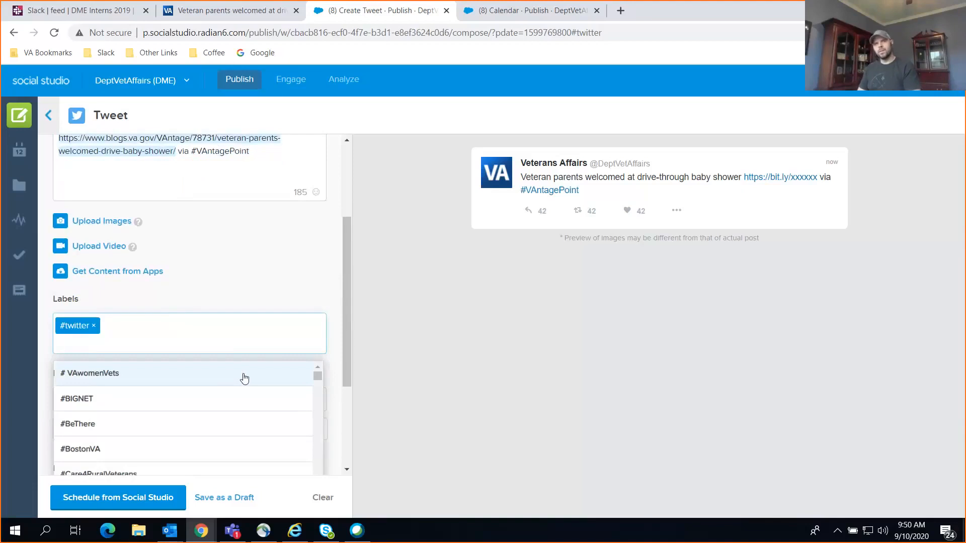
pyautogui.write('vol')
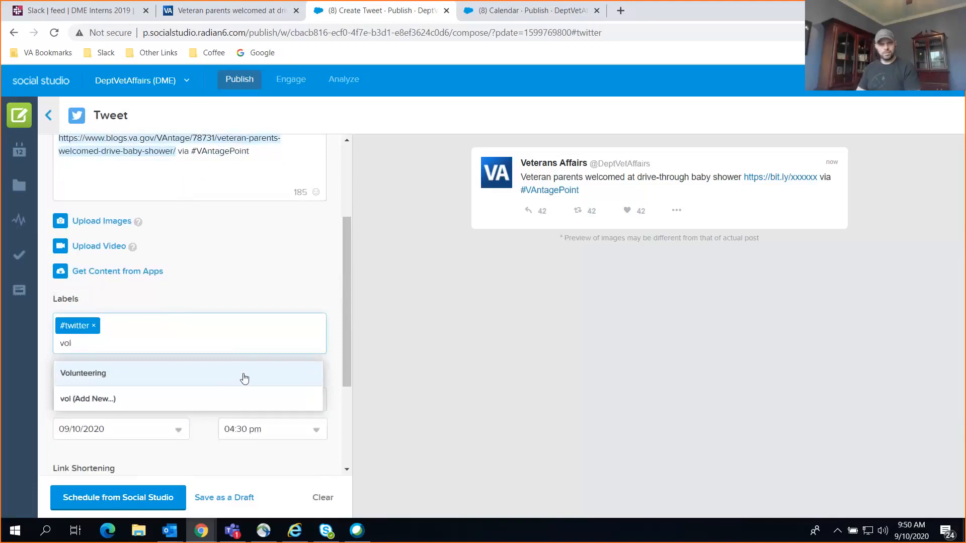
pyautogui.click(244, 379)
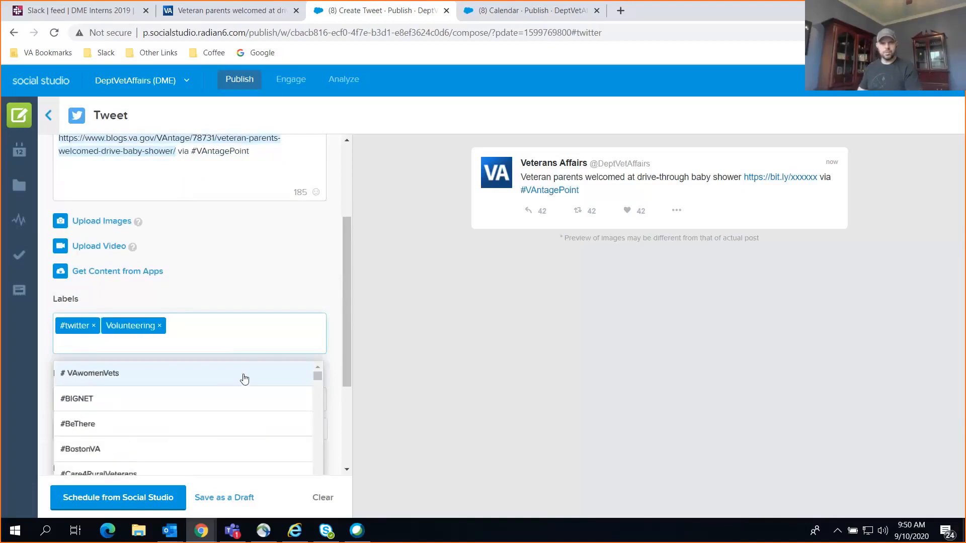
pyautogui.write('VA')
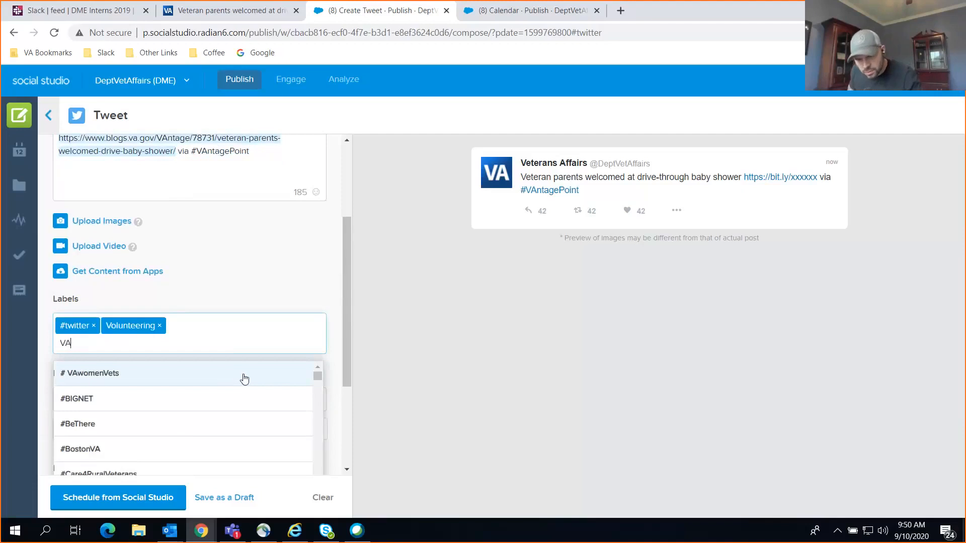
pyautogui.write('ntage')
pyautogui.click(245, 379)
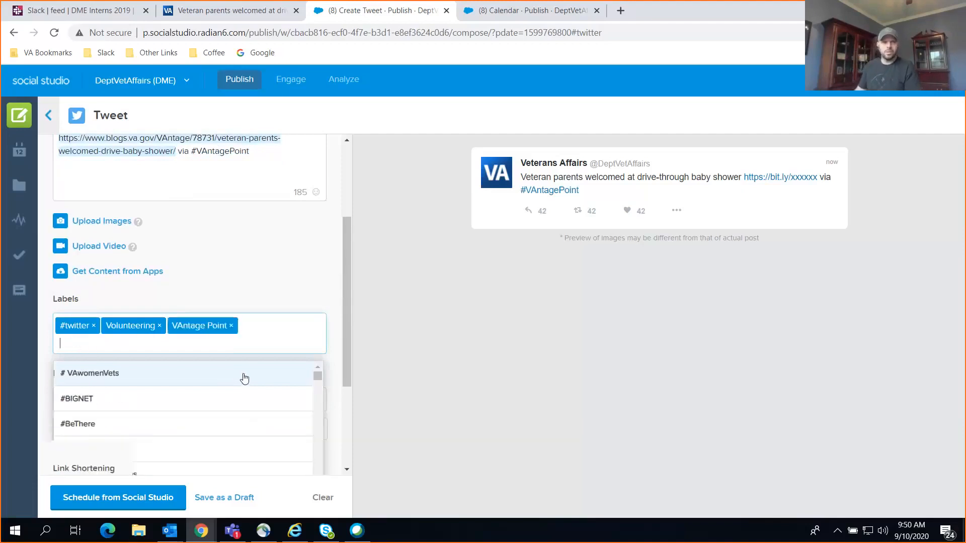
pyautogui.write('to share')
pyautogui.click(216, 374)
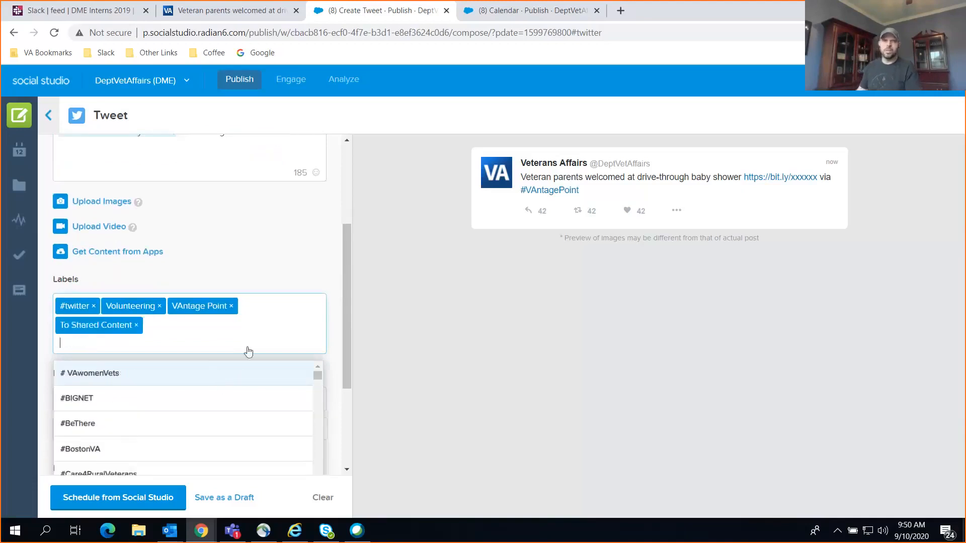
pyautogui.scroll(-1, 343, 291)
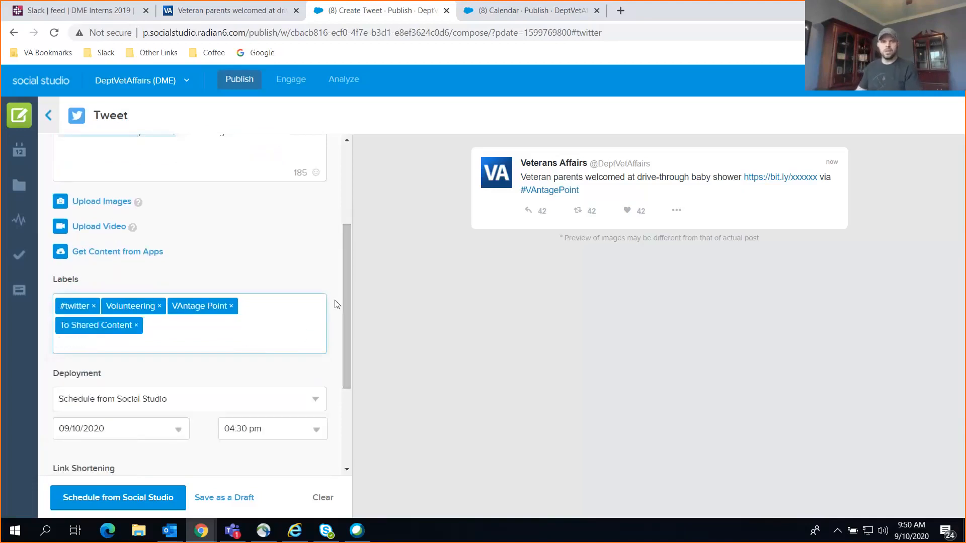
# - Review the tweet's content, labels, deployment and link shortening settings, and save it as a draft
pyautogui.scroll(-3, 336, 304)
pyautogui.scroll(3, 293, 281)
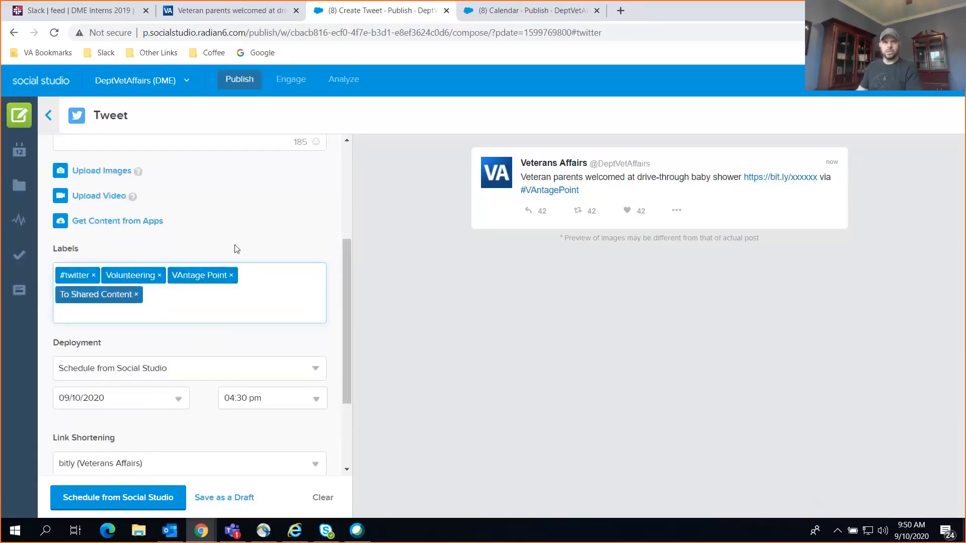
pyautogui.scroll(4, 240, 258)
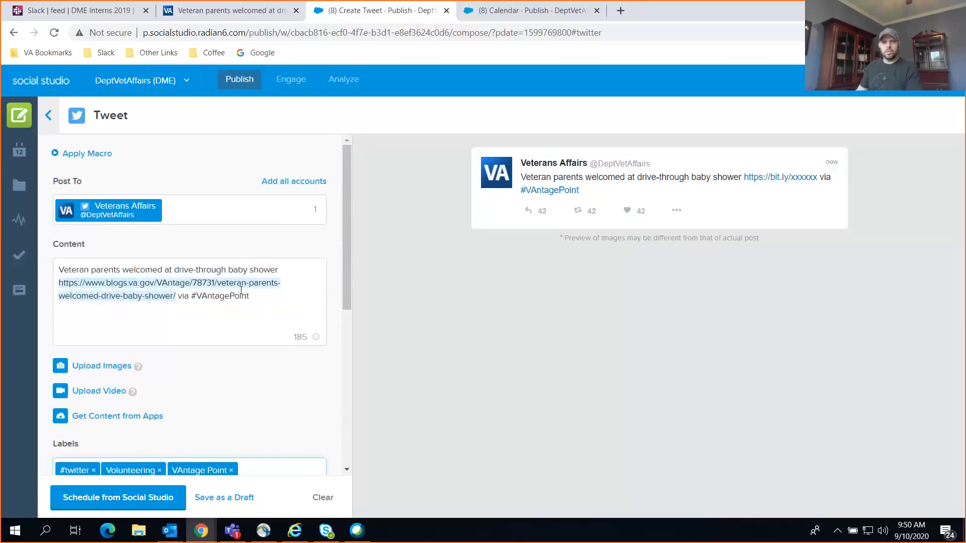
pyautogui.scroll(-3, 209, 282)
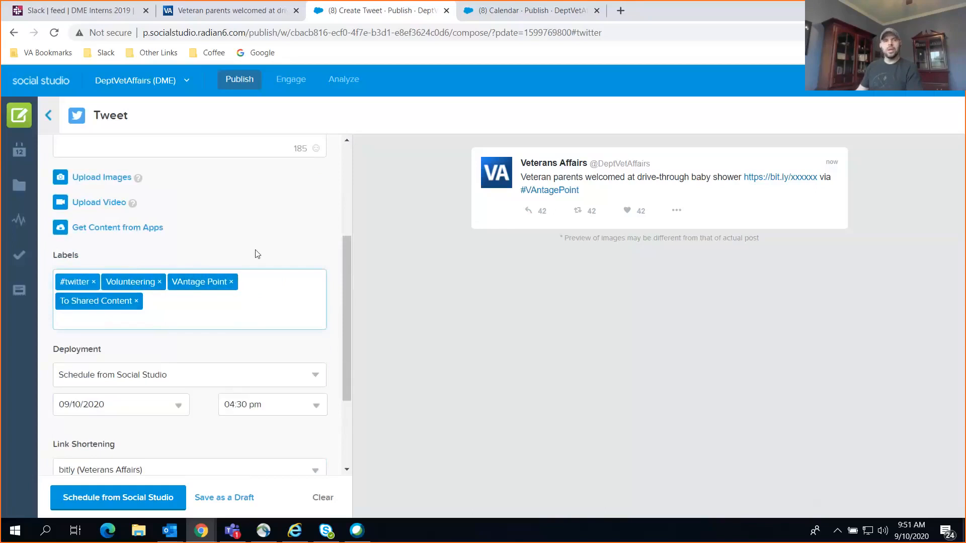
pyautogui.scroll(-2, 257, 254)
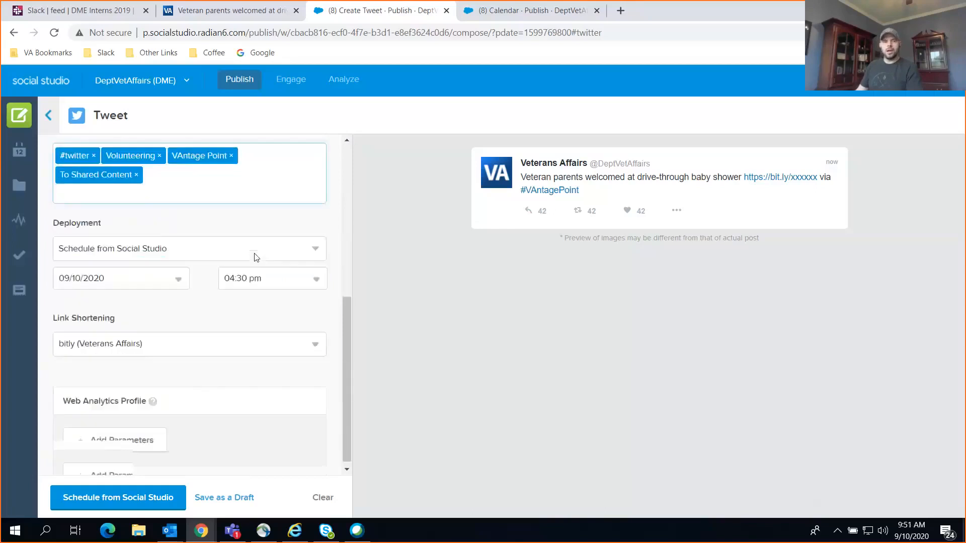
pyautogui.click(235, 500)
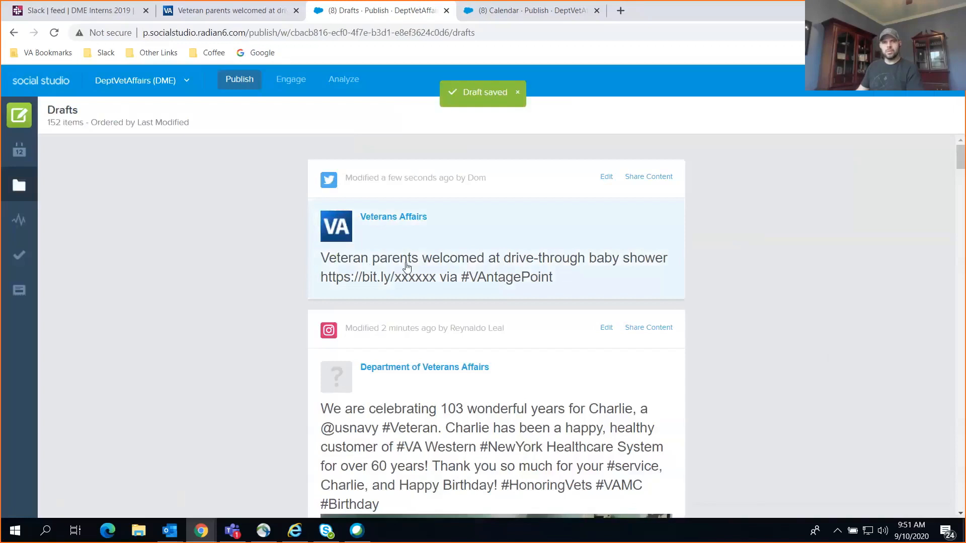
# - Reopen the baby shower tweet draft, test its article link from the preview, and close the opened article
pyautogui.click(630, 260)
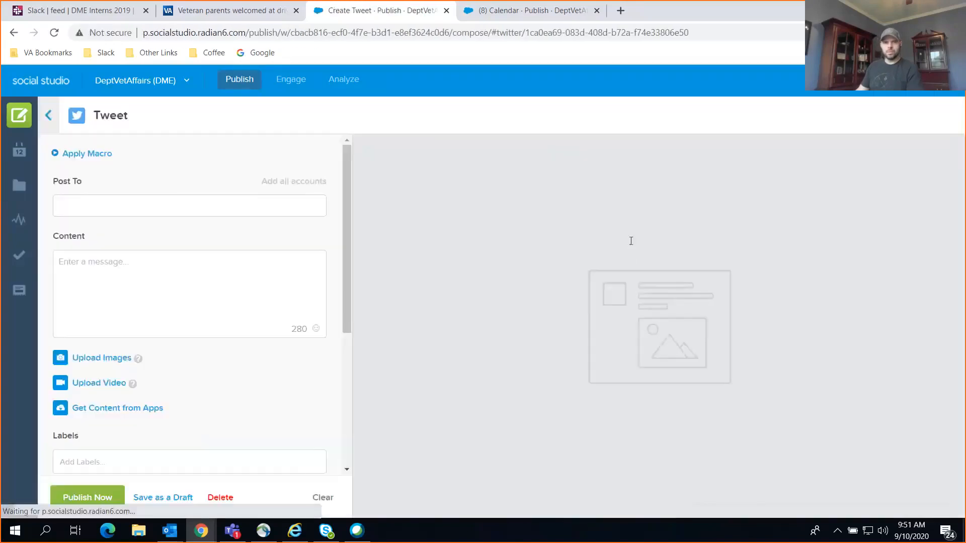
pyautogui.click(788, 179)
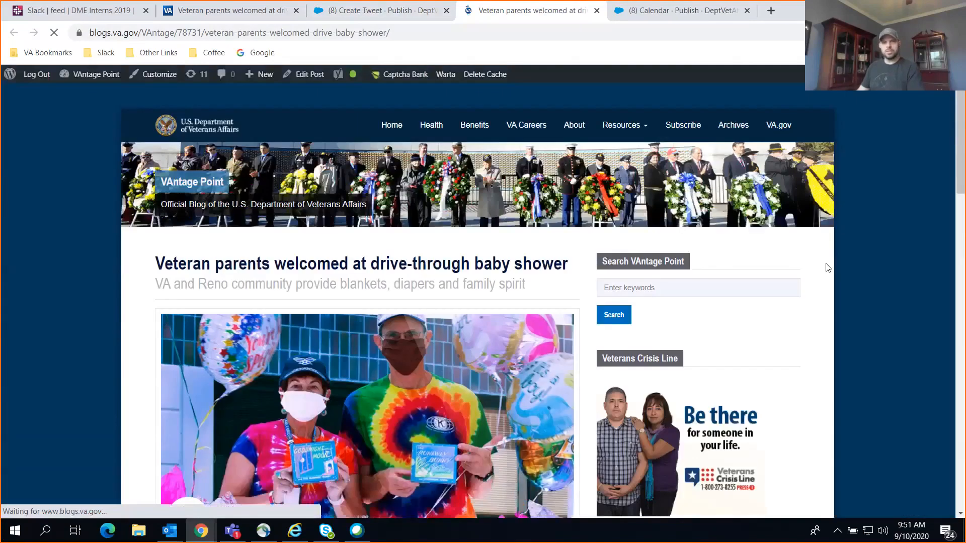
pyautogui.scroll(-8, 826, 269)
pyautogui.hotkey('ctrl', 'w')
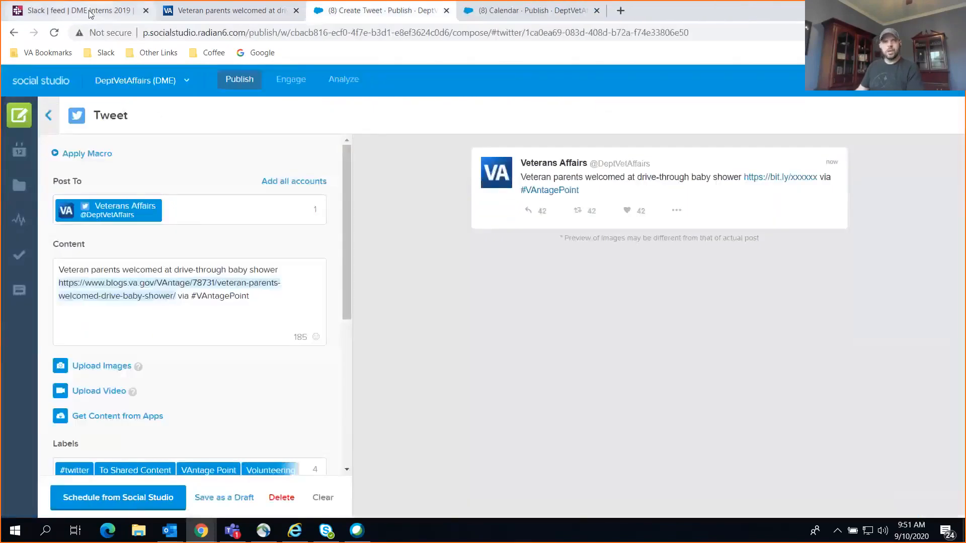
# - Return to the publishing calendar and open the details of Thursday 9/10's 4:30 pm draft tweet
pyautogui.click(224, 89)
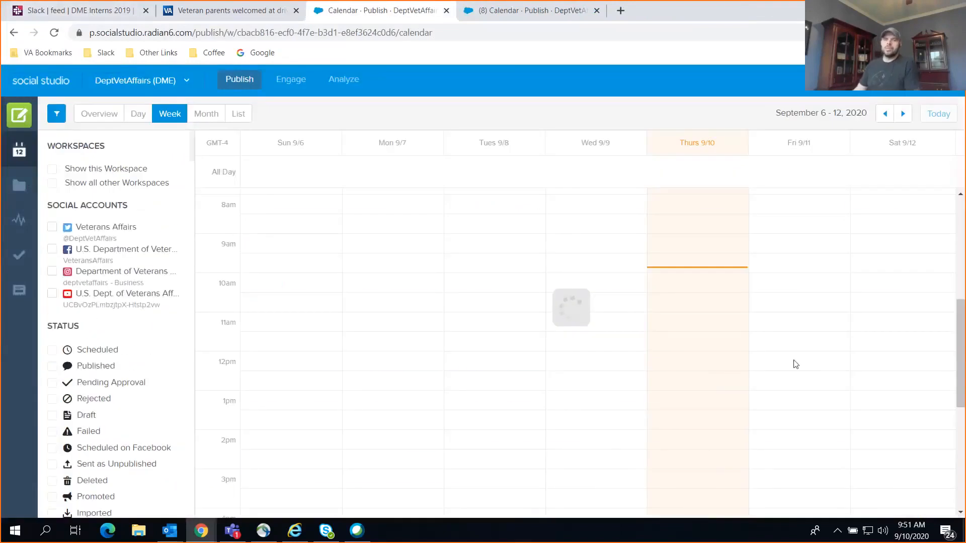
pyautogui.scroll(-1, 740, 332)
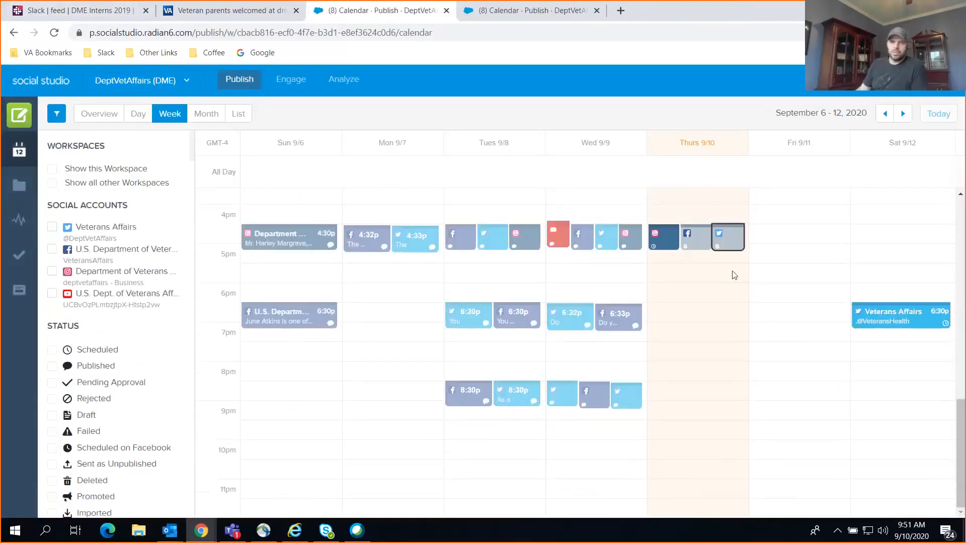
pyautogui.click(728, 239)
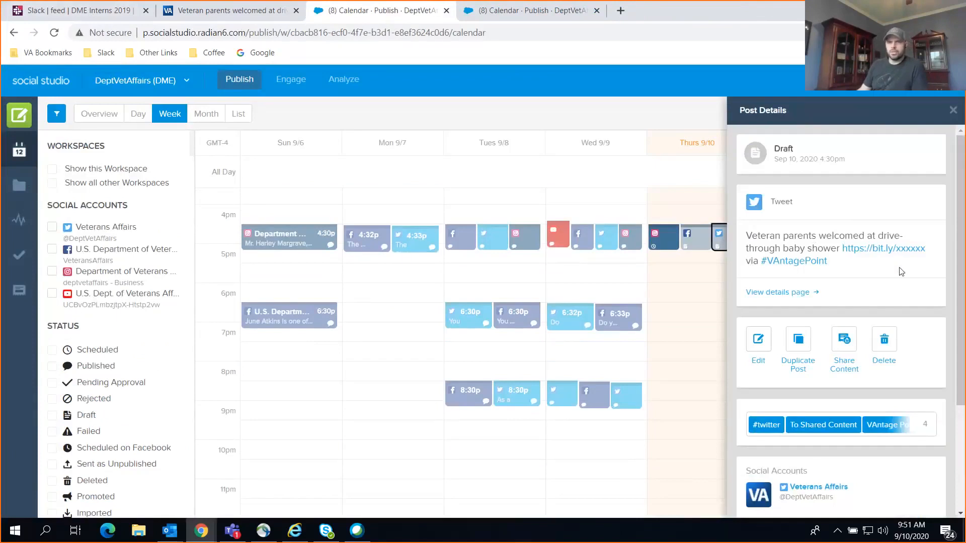
pyautogui.scroll(-3, 901, 272)
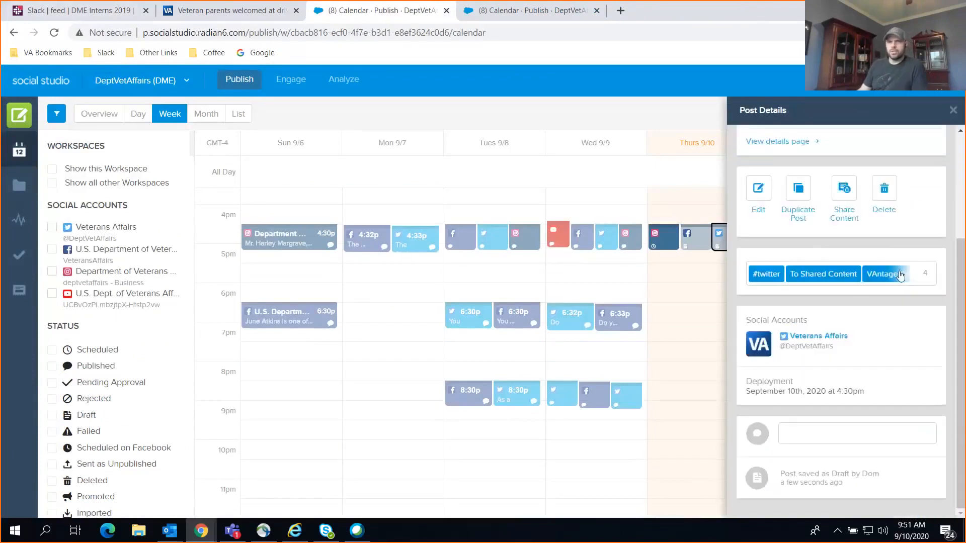
# - Share the draft tweet's content with all workspaces, save the share, and close the post details
pyautogui.click(845, 195)
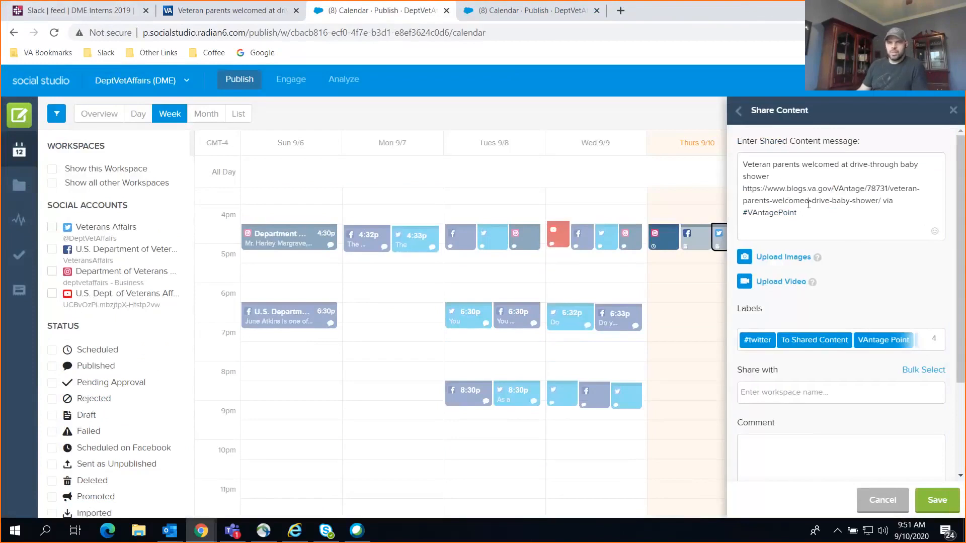
pyautogui.scroll(-3, 835, 301)
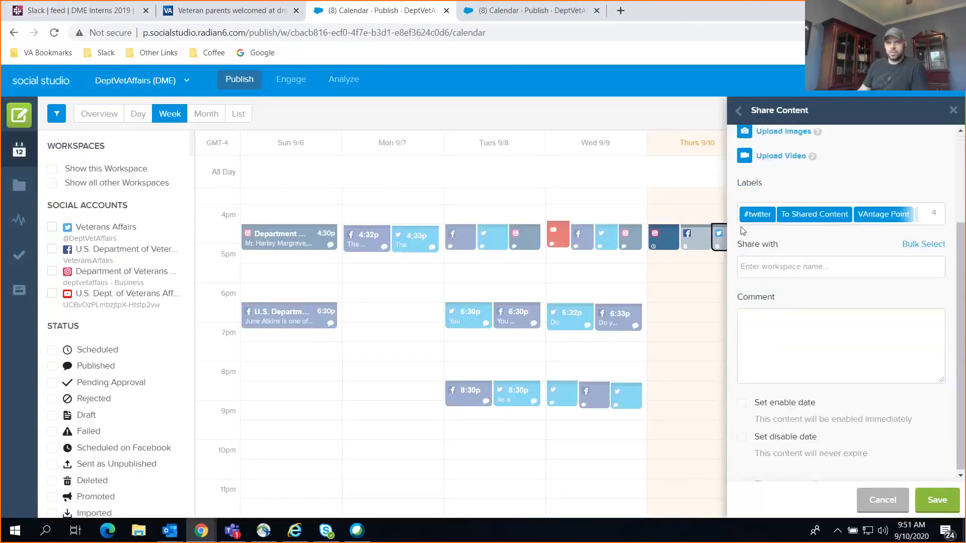
pyautogui.click(800, 272)
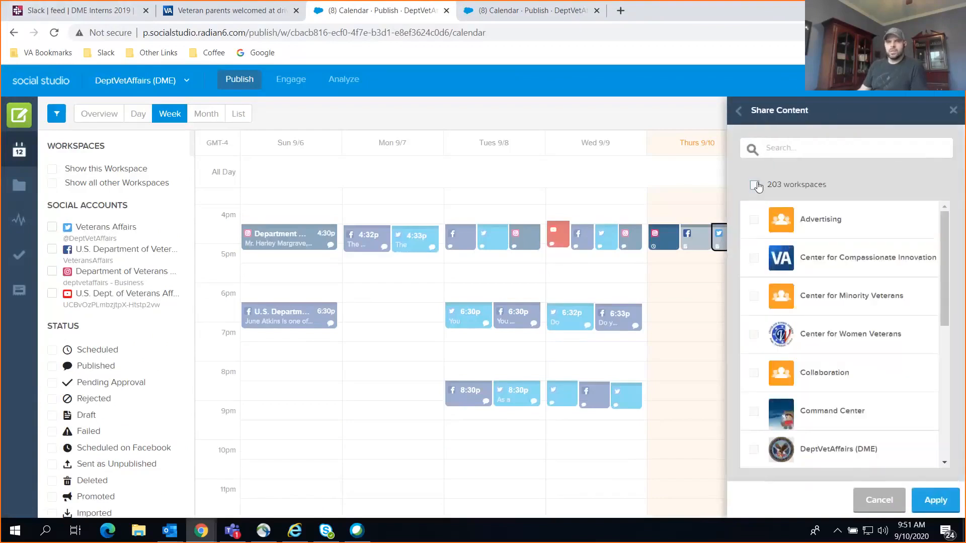
pyautogui.click(756, 185)
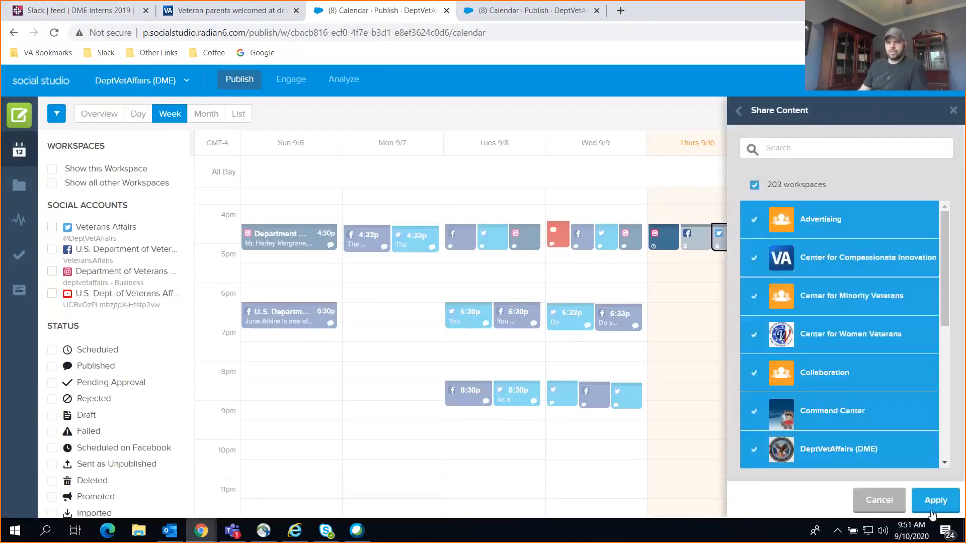
pyautogui.click(933, 500)
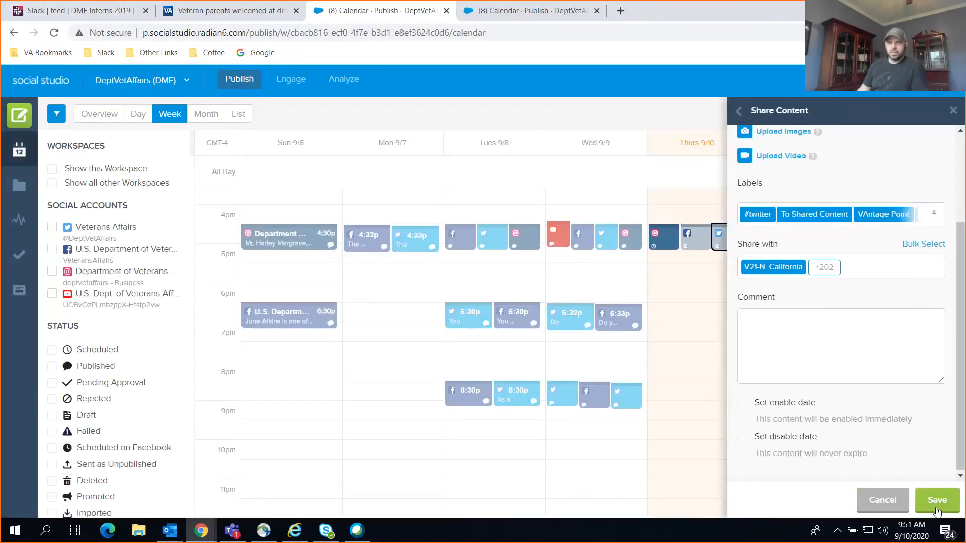
pyautogui.click(938, 502)
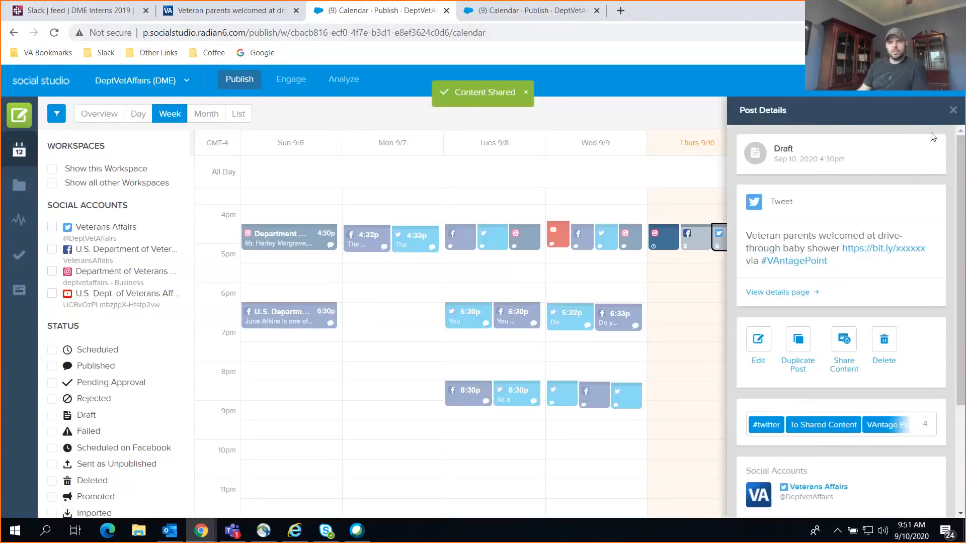
pyautogui.click(953, 111)
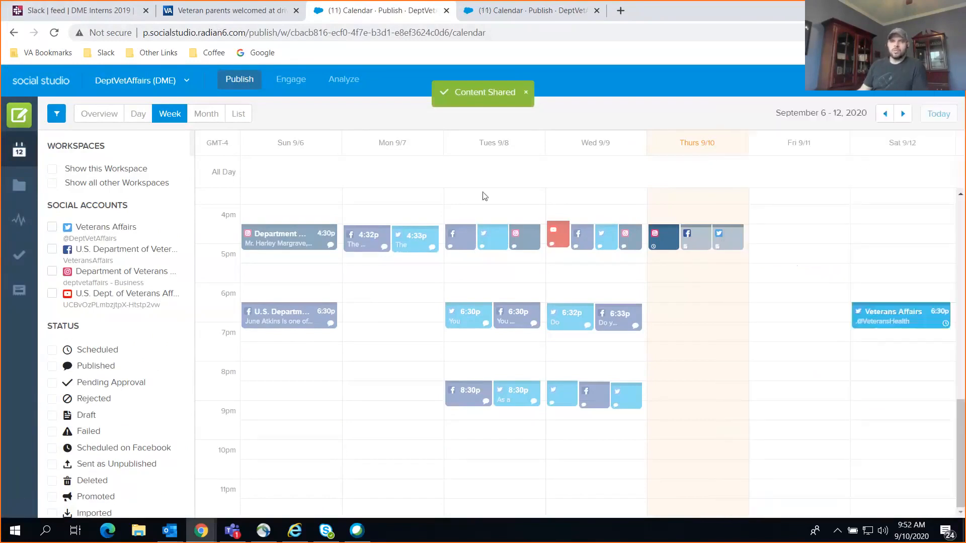
# - Switch to Slack and send the reply "SKED TW 4:30PM 9/10/2020" in the baby shower story's #feed thread
pyautogui.click(88, 11)
pyautogui.click(758, 430)
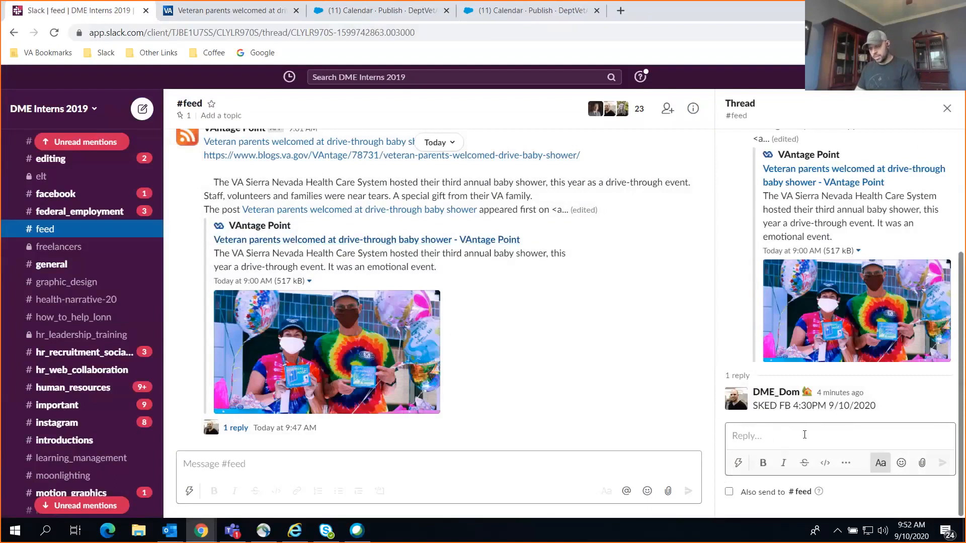
pyautogui.write('SK3')
pyautogui.write('D ')
pyautogui.write('TW')
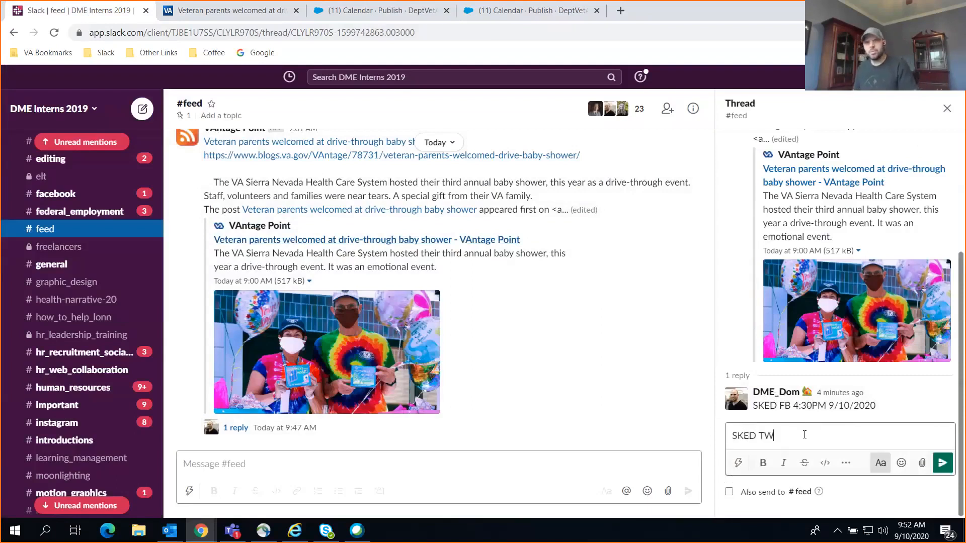
pyautogui.write(' 4:30')
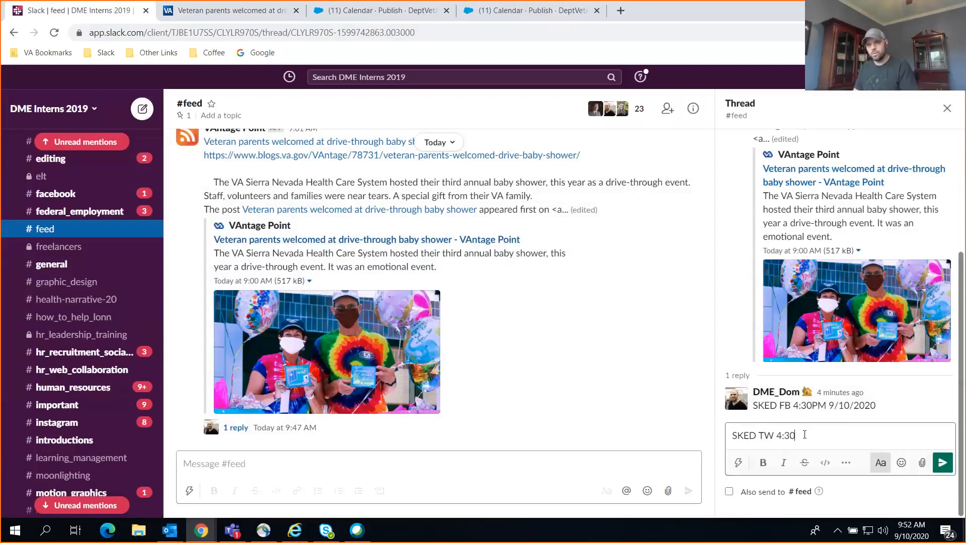
pyautogui.write('PM 9/10/2020')
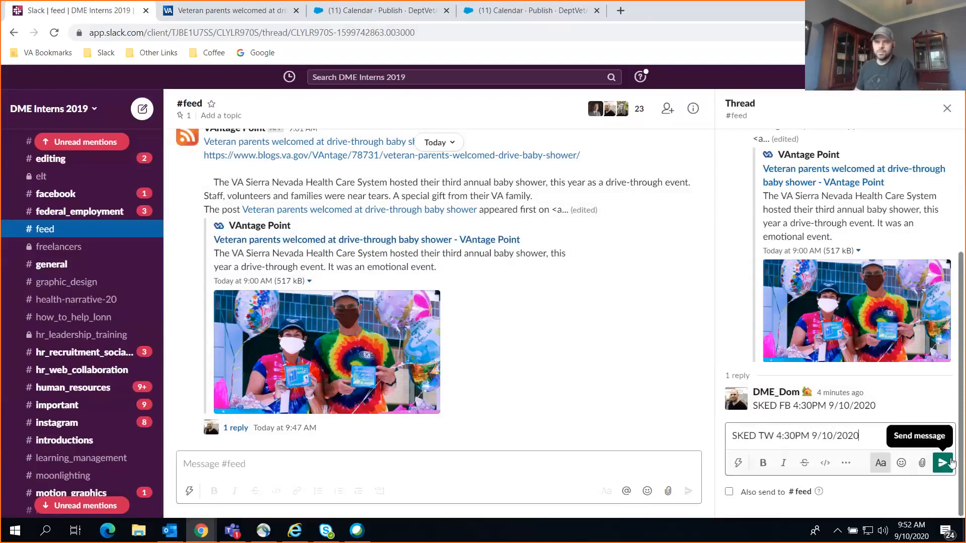
pyautogui.click(942, 462)
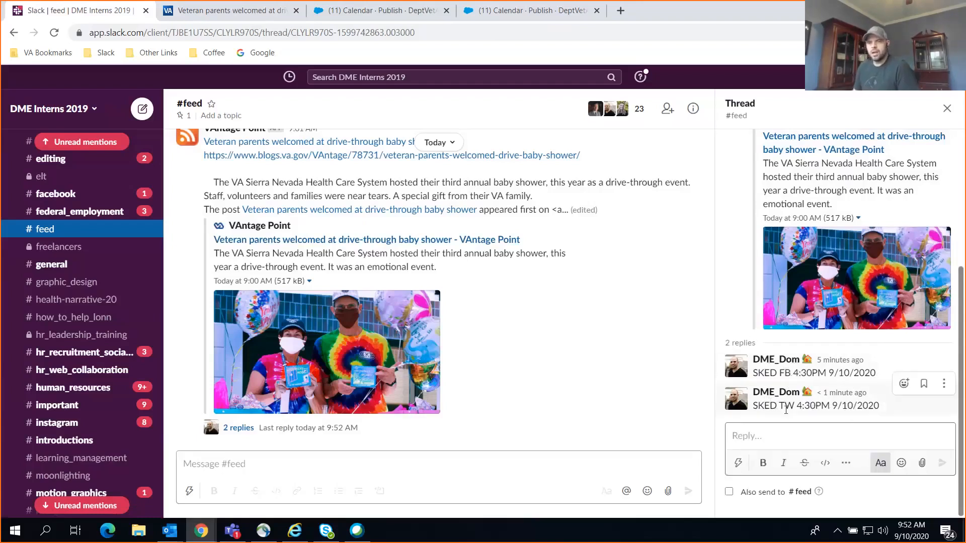
pyautogui.write('SKED ')
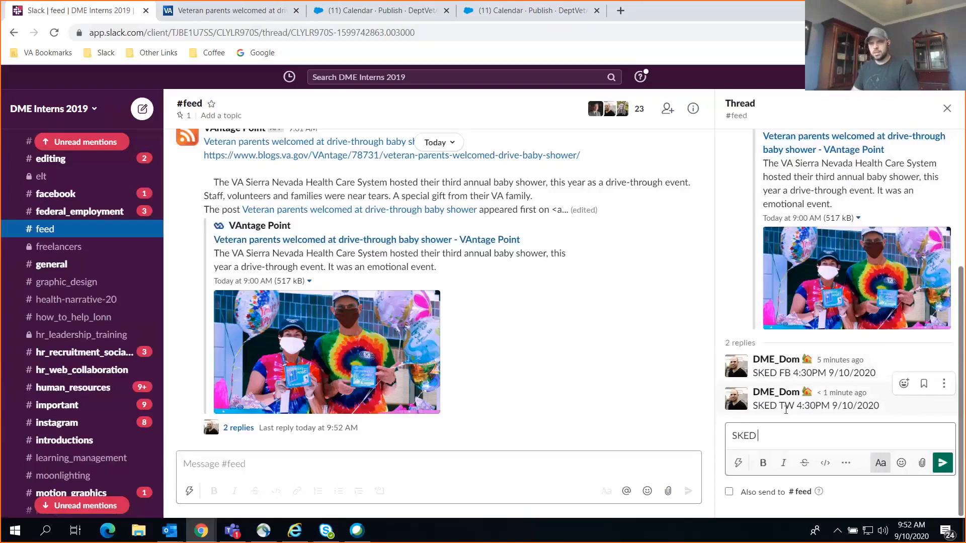
pyautogui.write('FB/TW 4:30PM 9/')
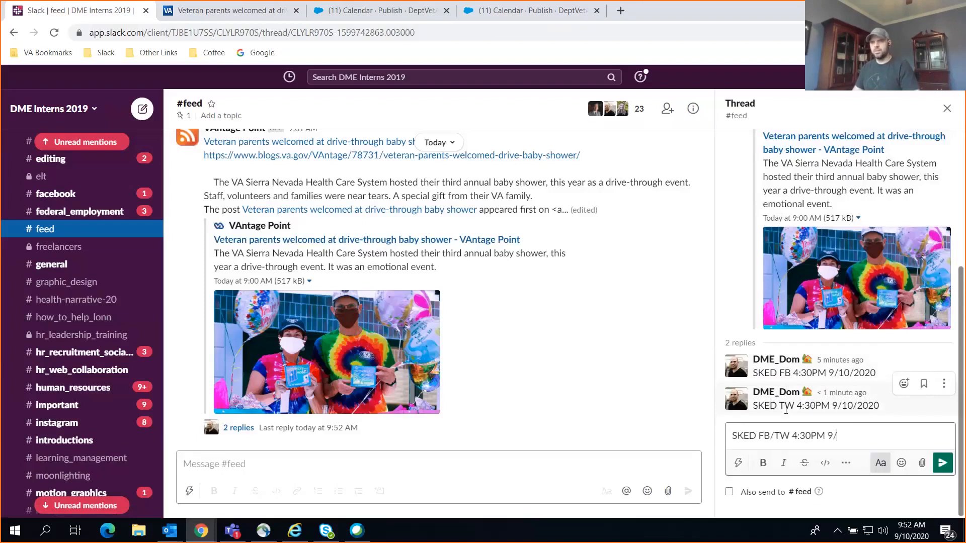
pyautogui.write('20/2020')
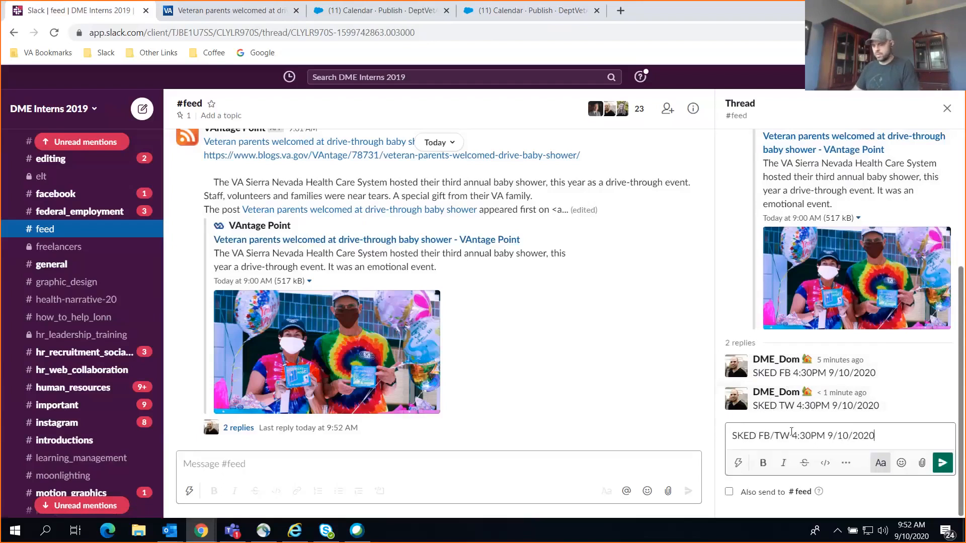
pyautogui.hotkey('ctrl', 'a')
pyautogui.hotkey('ctrl', 'x')
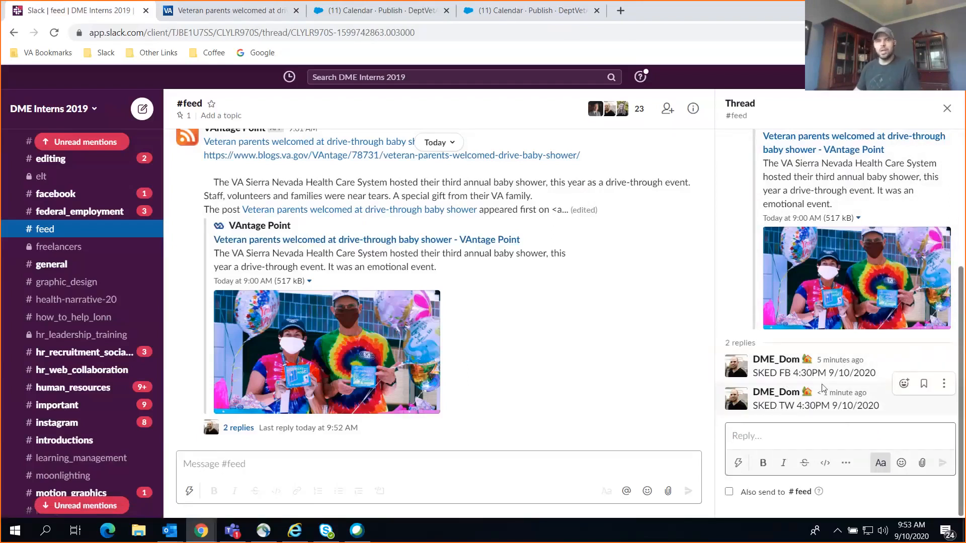
# - Switch to Social Studio, change to the Testing Workspace, and open its shared content
pyautogui.click(354, 10)
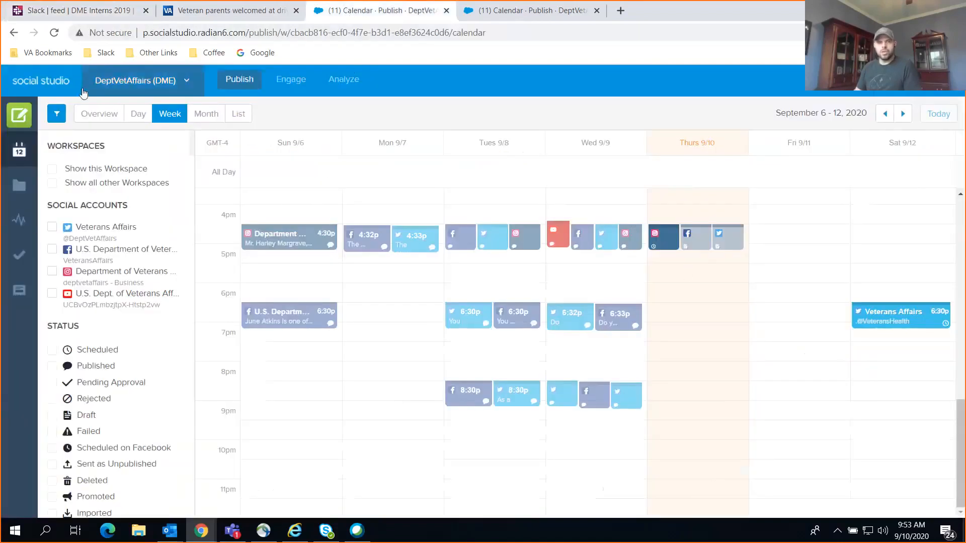
pyautogui.click(123, 88)
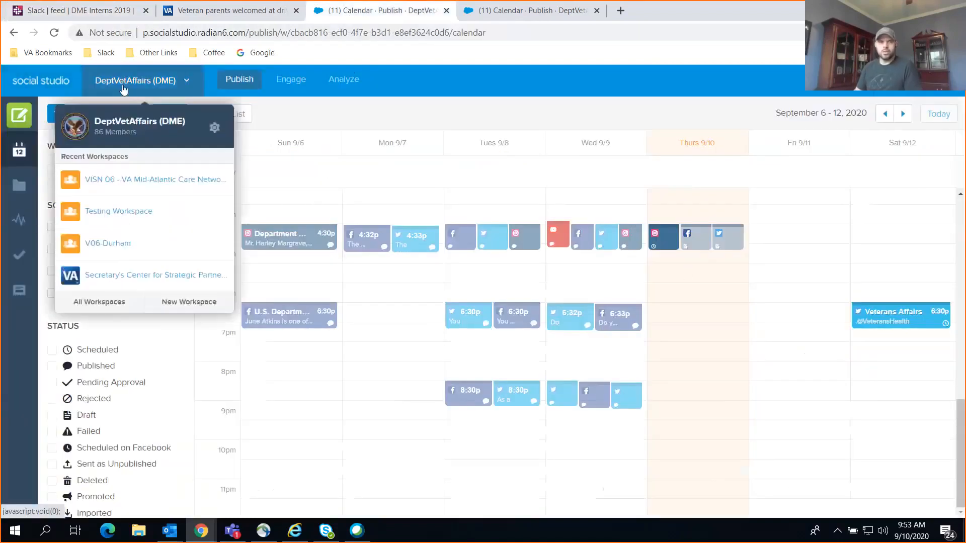
pyautogui.click(142, 217)
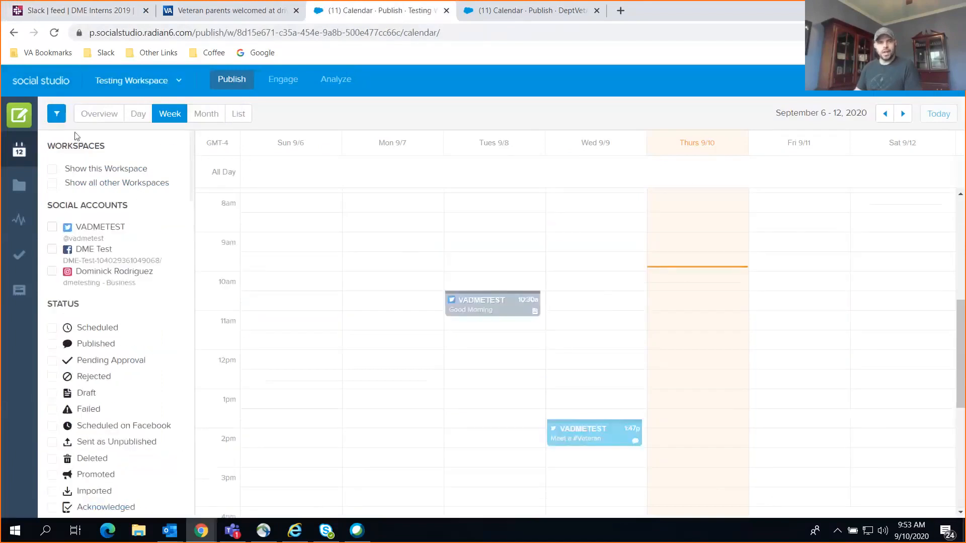
pyautogui.click(17, 296)
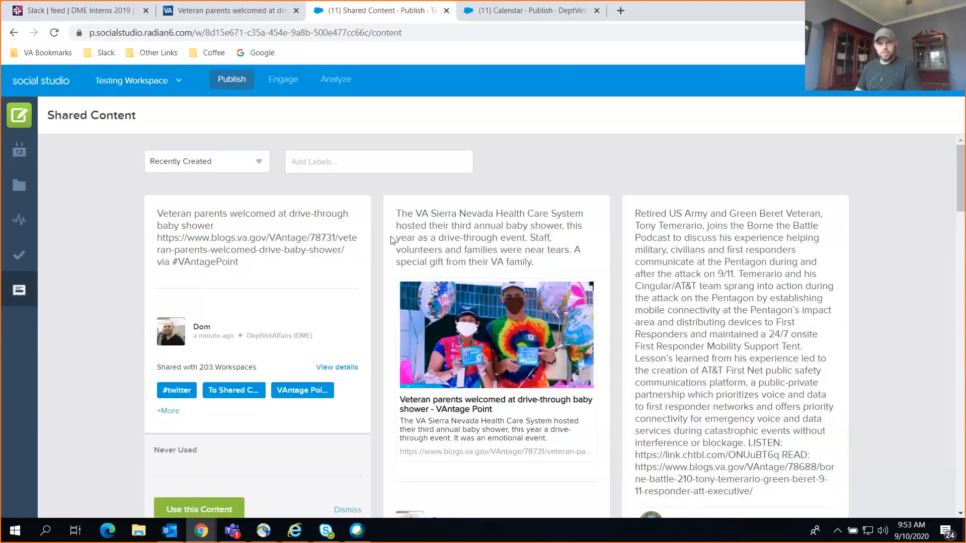
# - Examine the text, sharing details and labels of the baby shower story's Twitter and Facebook cards in the shared content
pyautogui.moveTo(194, 223); pyautogui.dragTo(264, 260)
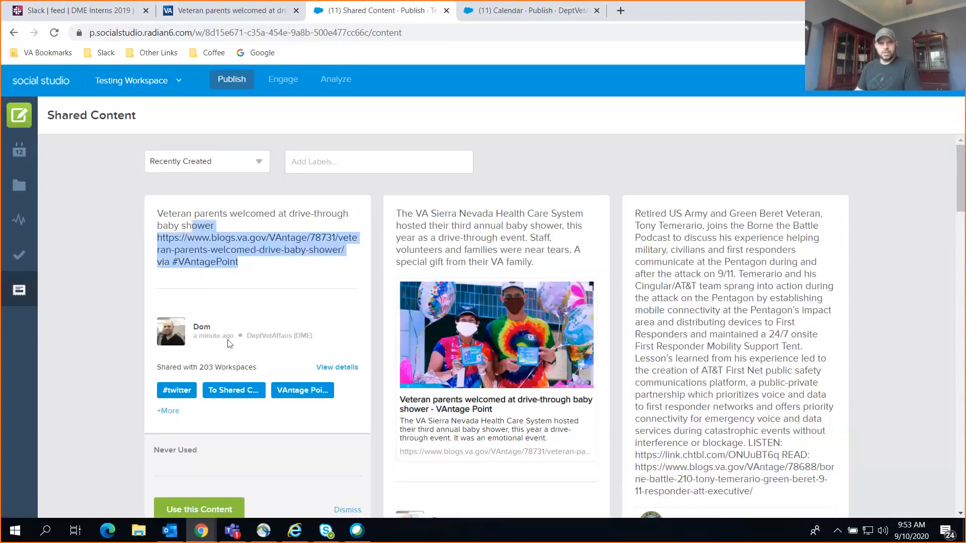
pyautogui.click(165, 392)
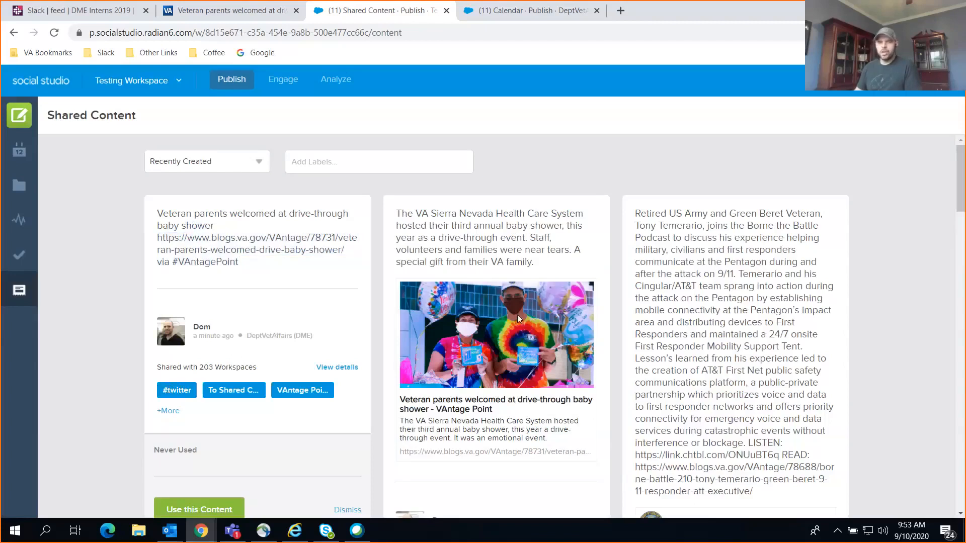
pyautogui.scroll(-3, 517, 315)
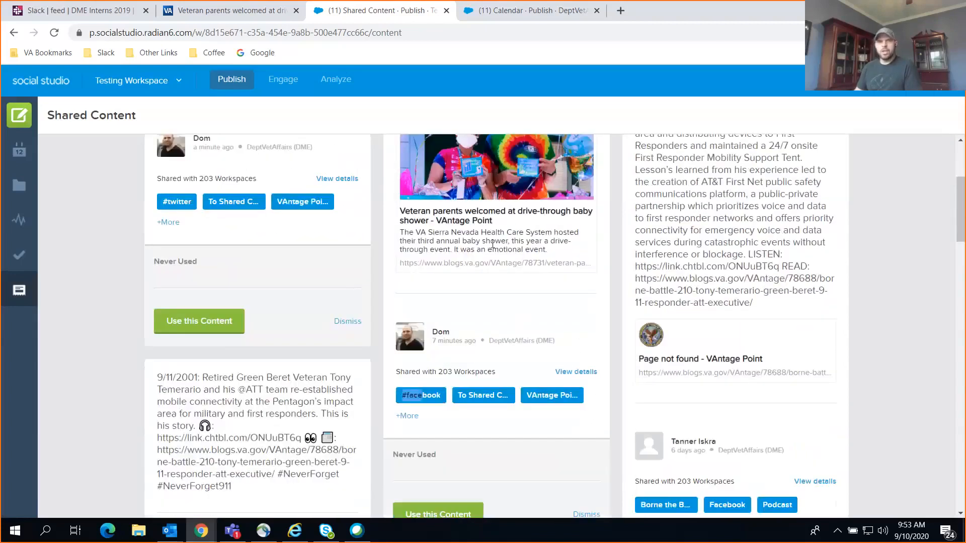
pyautogui.scroll(3, 493, 245)
pyautogui.scroll(-3, 493, 220)
pyautogui.scroll(-3, 544, 352)
pyautogui.scroll(6, 483, 282)
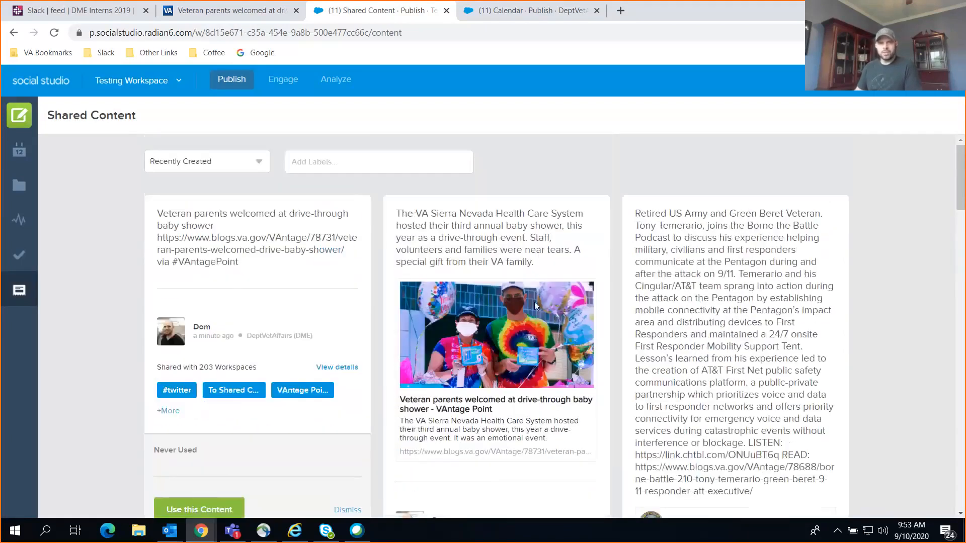
pyautogui.moveTo(201, 223); pyautogui.dragTo(247, 260)
pyautogui.click(261, 265)
pyautogui.scroll(-1, 463, 259)
pyautogui.scroll(-3, 462, 259)
pyautogui.scroll(2, 473, 373)
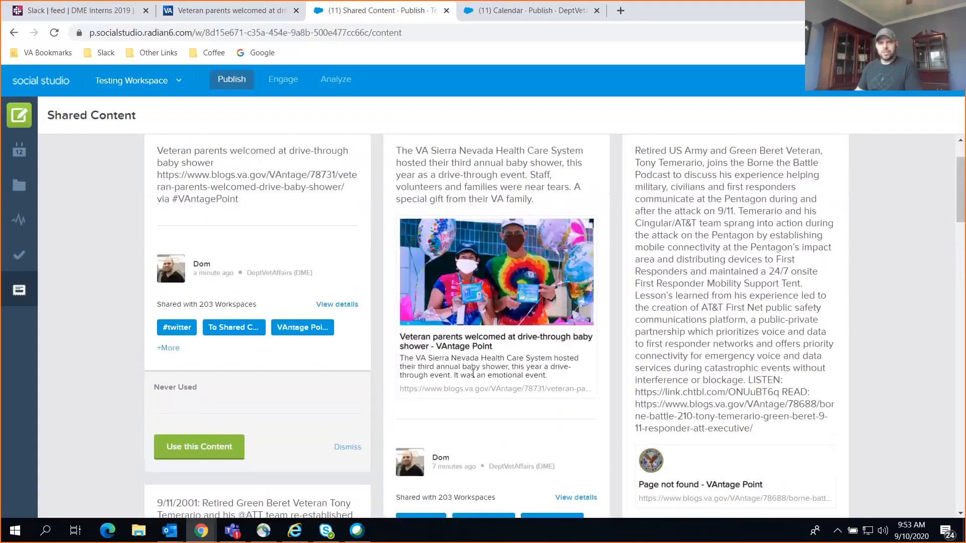
pyautogui.scroll(1, 491, 227)
pyautogui.scroll(-4, 422, 406)
pyautogui.moveTo(401, 395); pyautogui.dragTo(442, 405)
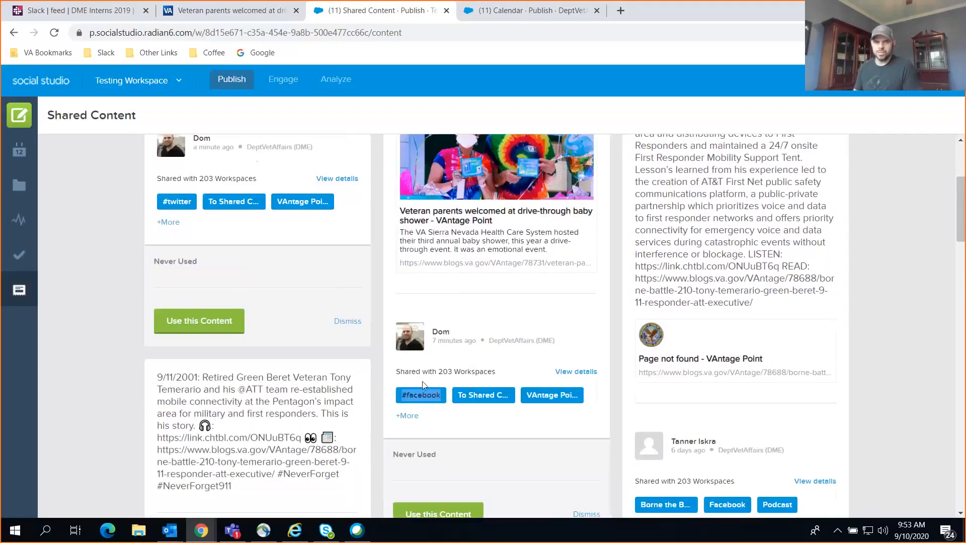
# - Use the baby shower story's #facebook shared content for a new Facebook post addressed to the DME Test account
pyautogui.scroll(-3, 418, 332)
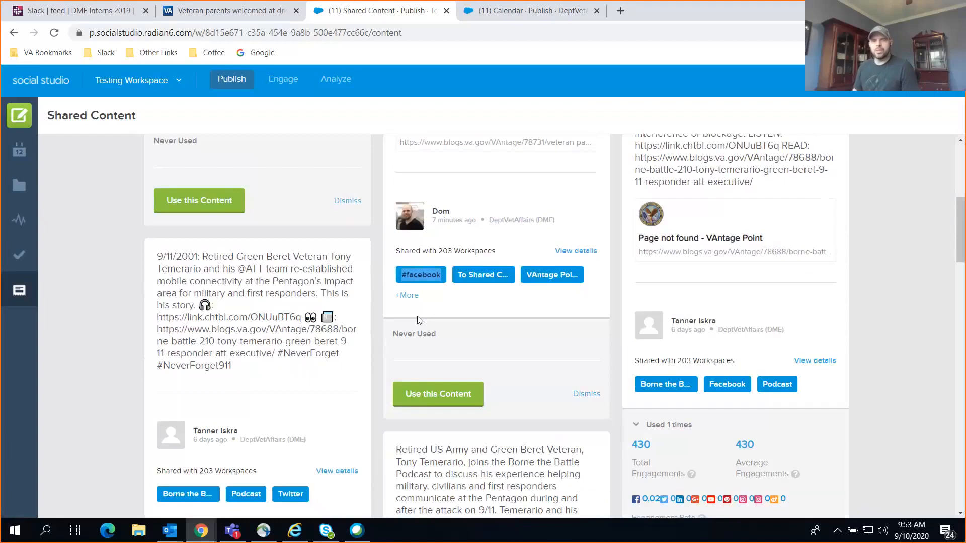
pyautogui.click(431, 390)
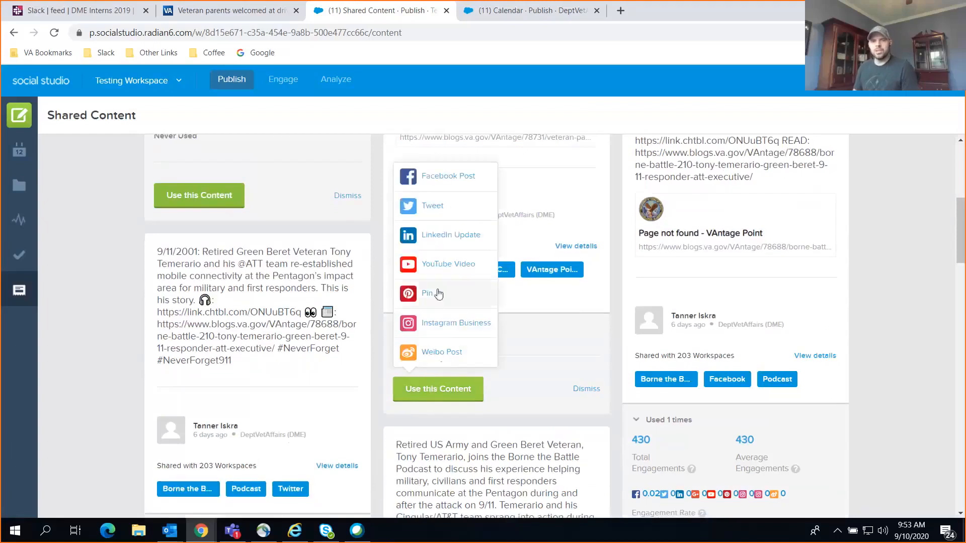
pyautogui.click(449, 177)
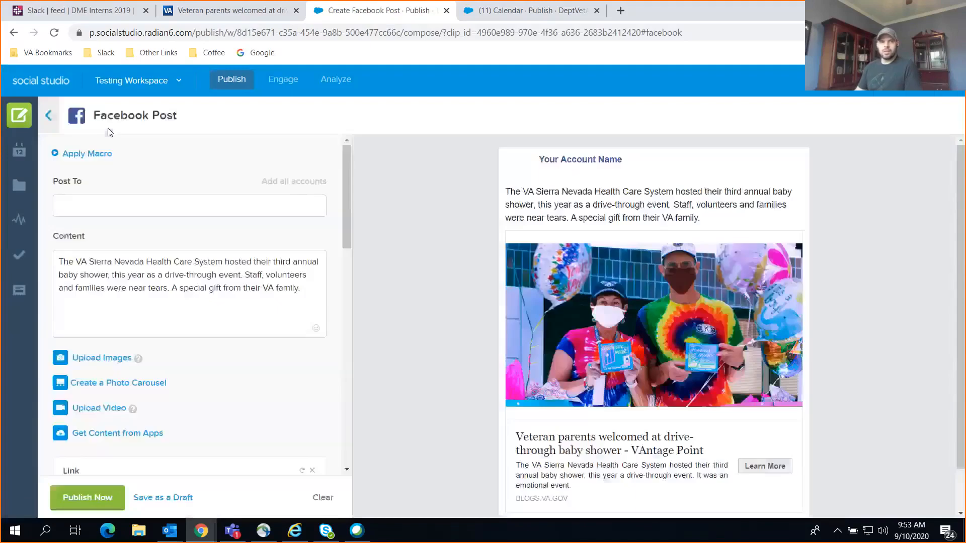
pyautogui.click(108, 206)
pyautogui.click(114, 232)
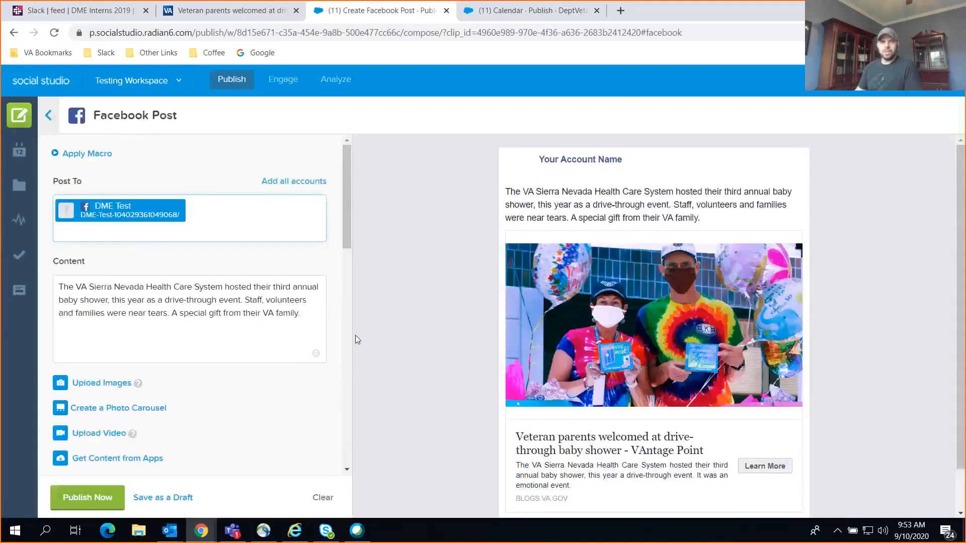
# - Set the Facebook post's deployment to Schedule from Social Studio and save the post as a draft
pyautogui.scroll(-10, 304, 367)
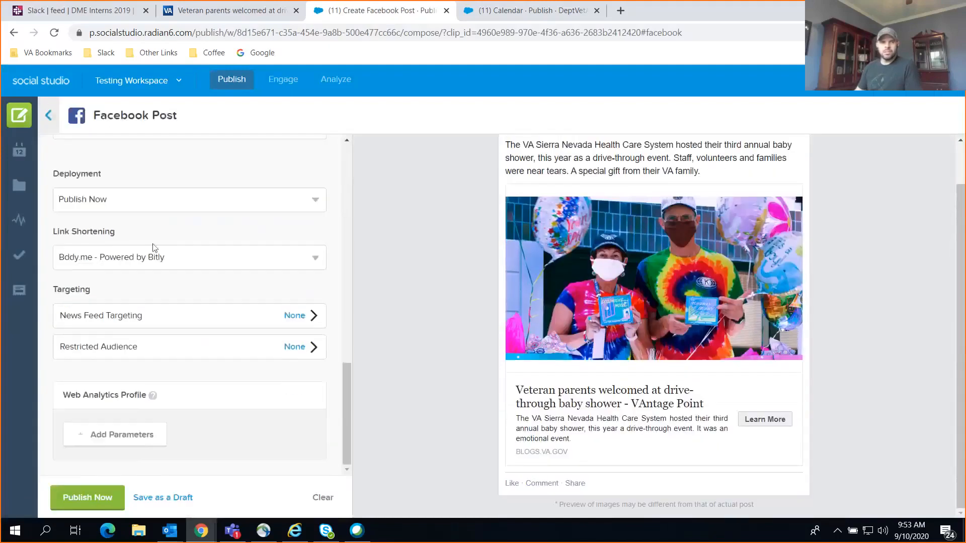
pyautogui.scroll(1, 142, 212)
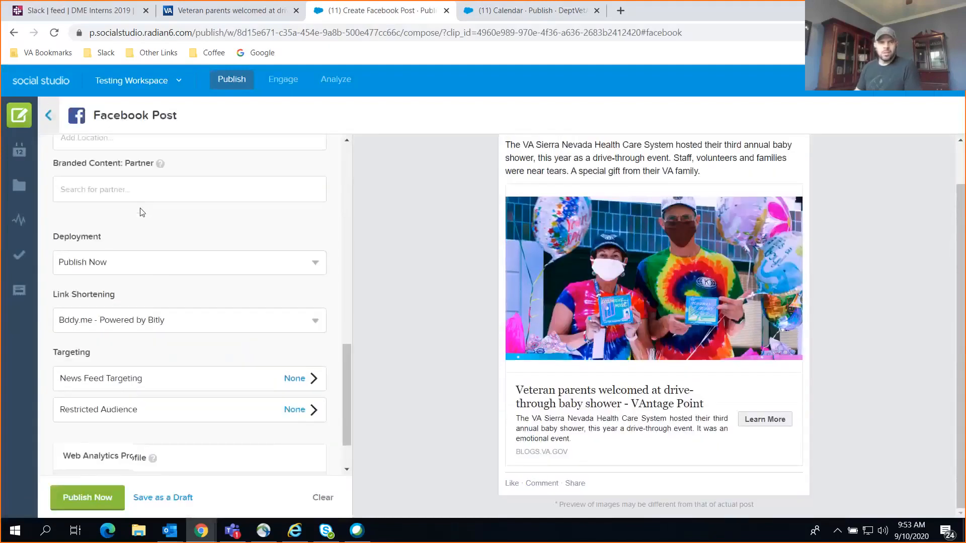
pyautogui.click(138, 266)
pyautogui.click(136, 351)
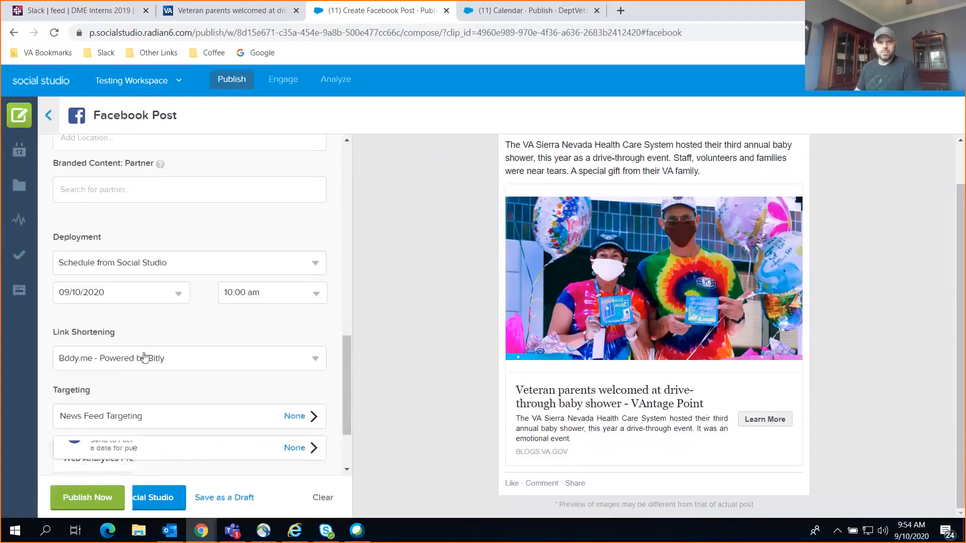
pyautogui.click(224, 498)
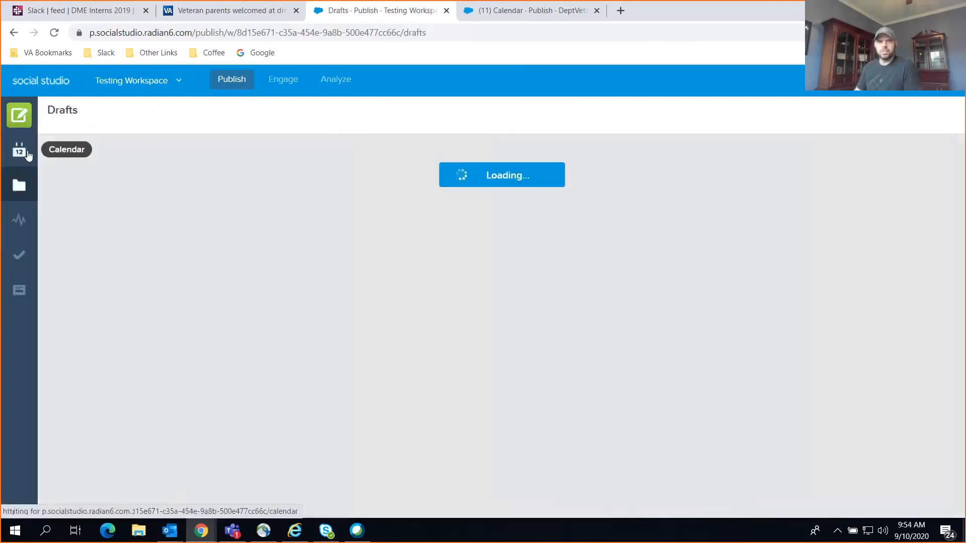
# - Return to the publishing calendar, review the details of Thursday 9/10's DME Test Facebook draft, and close them
pyautogui.click(20, 152)
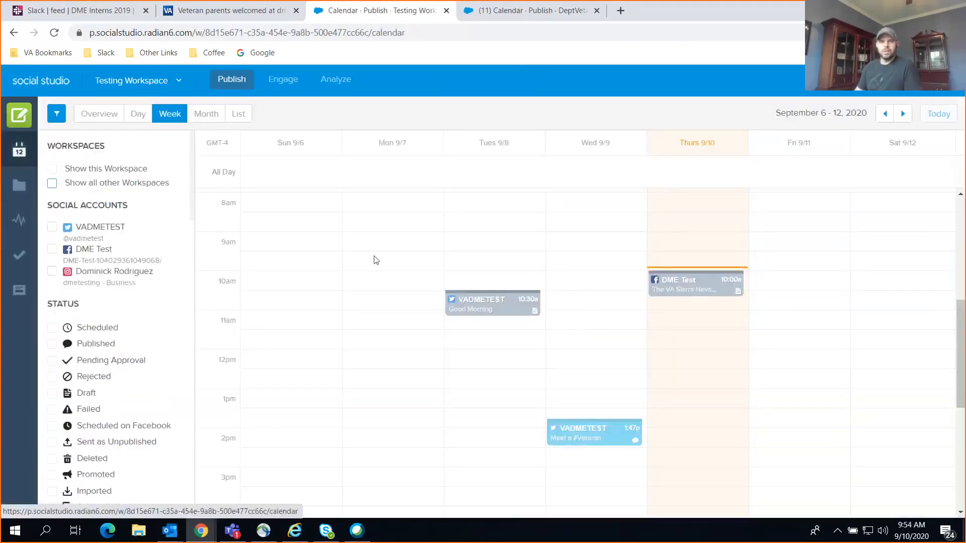
pyautogui.click(705, 277)
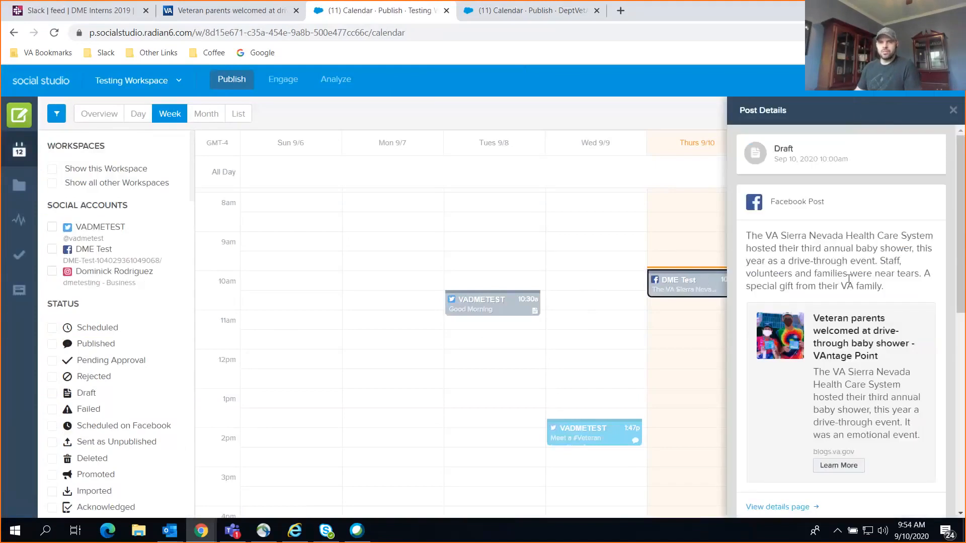
pyautogui.scroll(-5, 849, 285)
pyautogui.scroll(-2, 850, 286)
pyautogui.scroll(8, 849, 280)
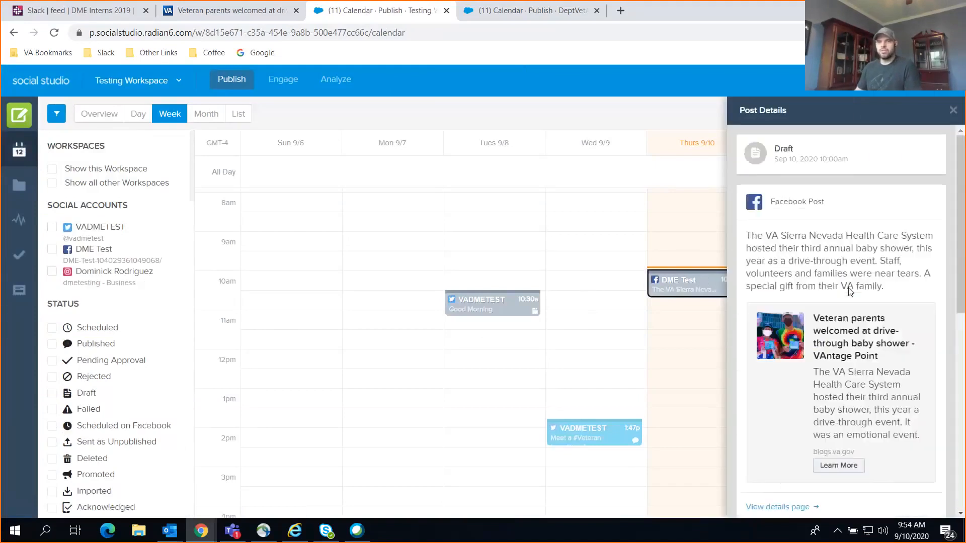
pyautogui.click(954, 112)
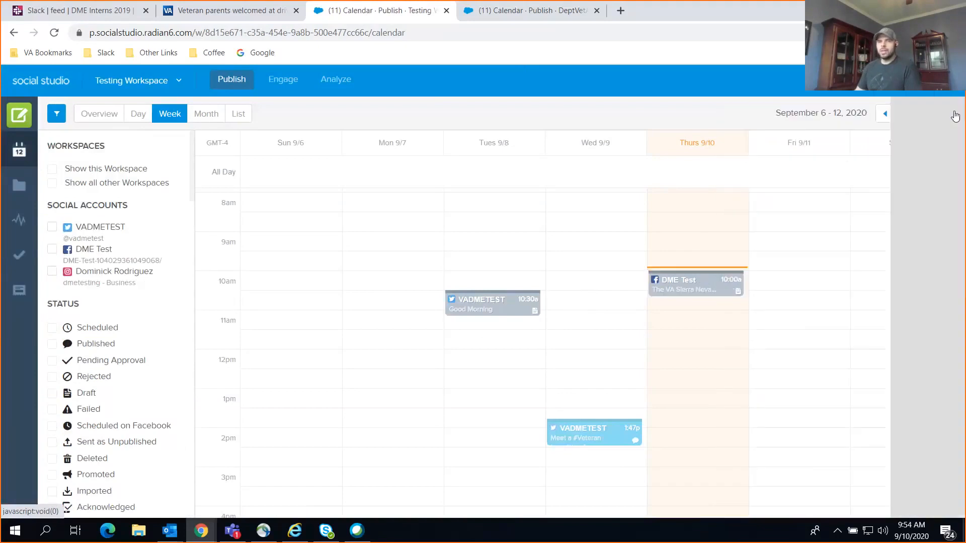